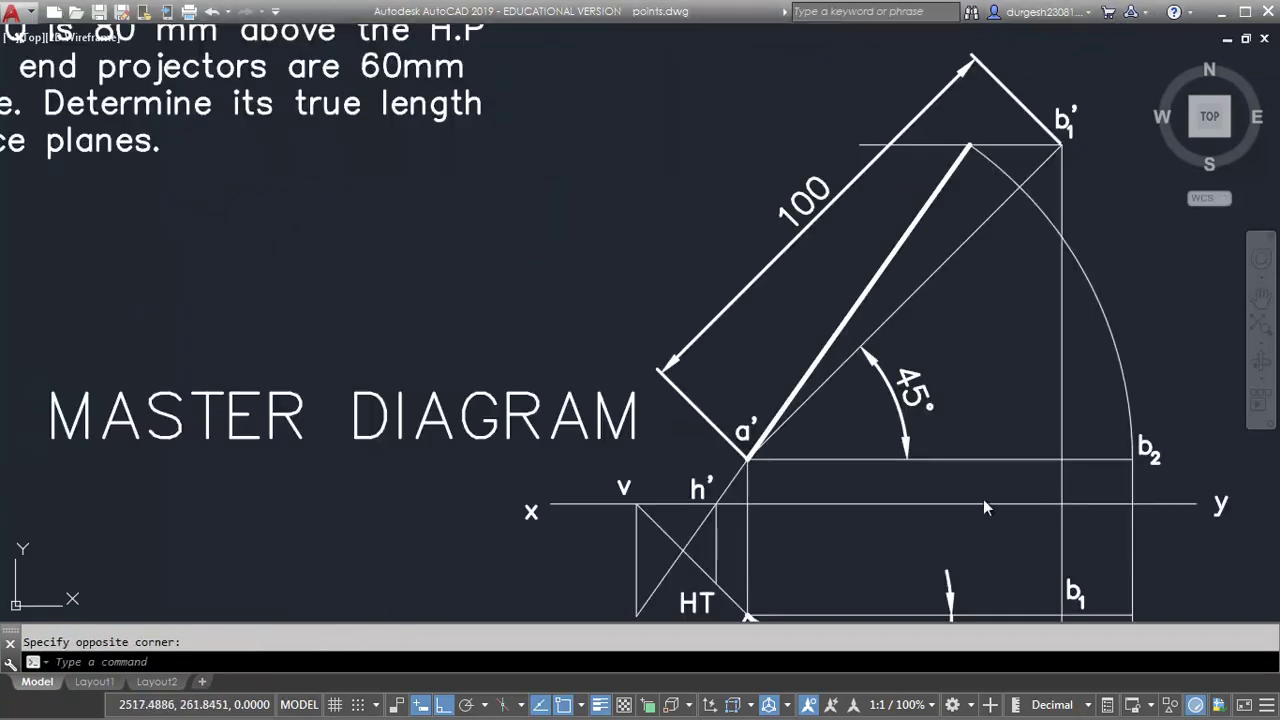
mouse_move(983, 590)
middle_down()
mouse_move(1042, 432)
mouse_move(1051, 277)
mouse_move(1023, 266)
mouse_move(977, 432)
mouse_move(1014, 594)
mouse_move(1042, 642)
middle_up()
click(430, 587)
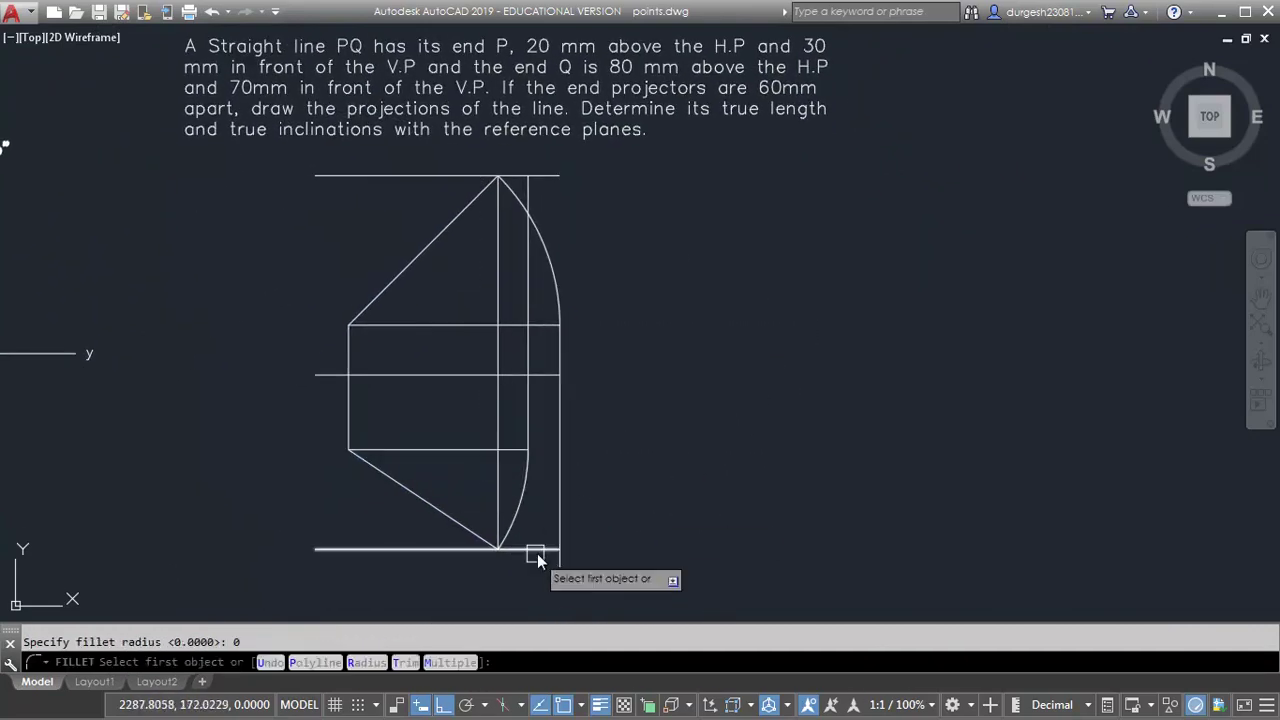
click(531, 549)
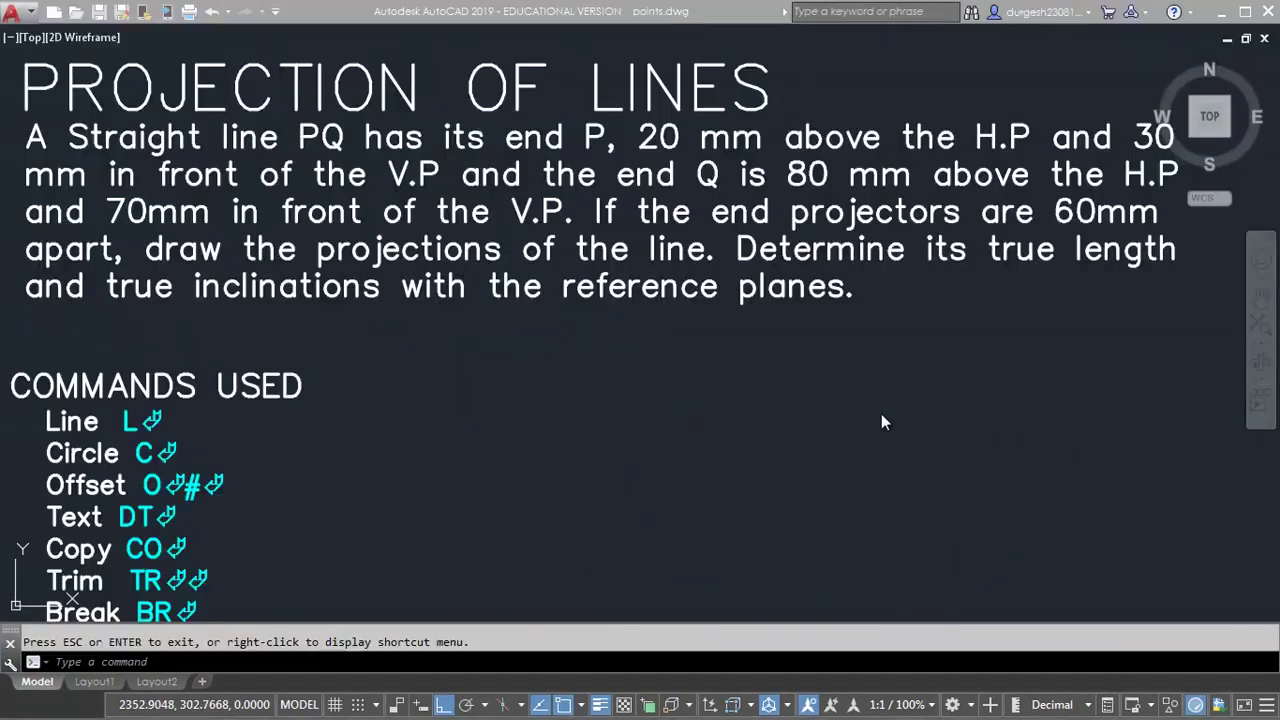
- Read the projection problem for line PQ, the list of commands used and the master diagram
click(600, 365)
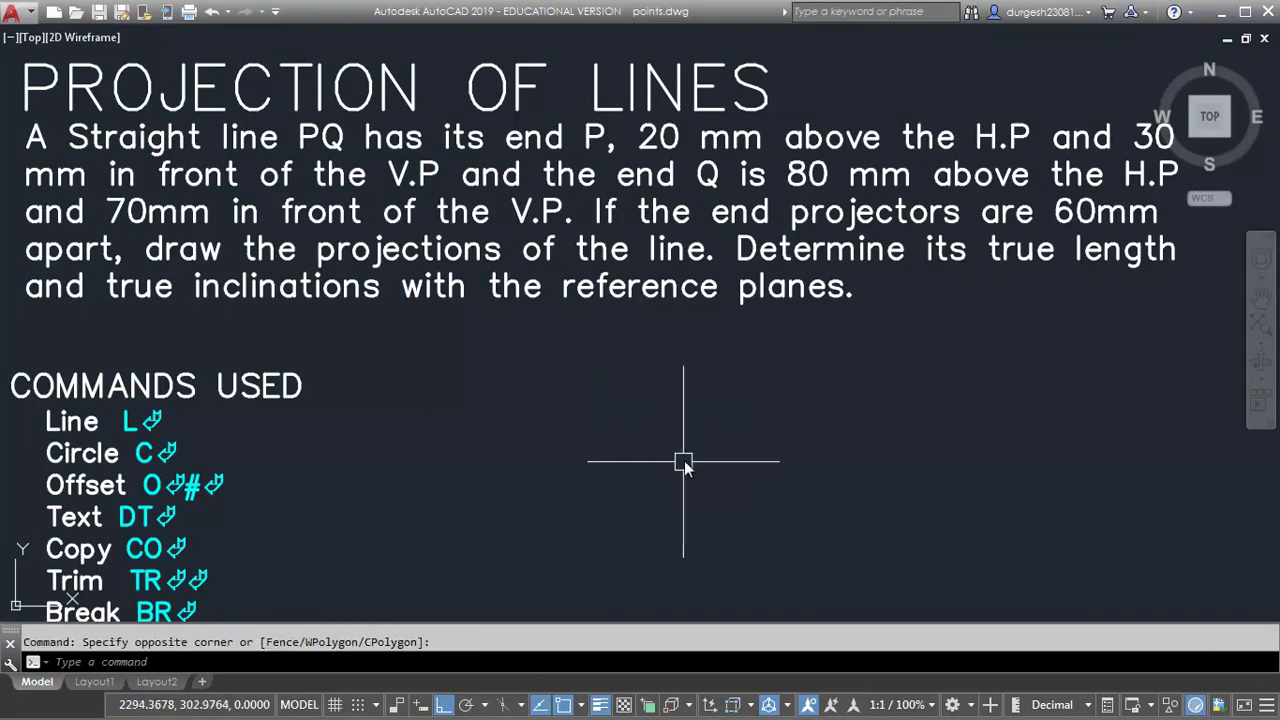
middle_drag(612, 398, 607, 413)
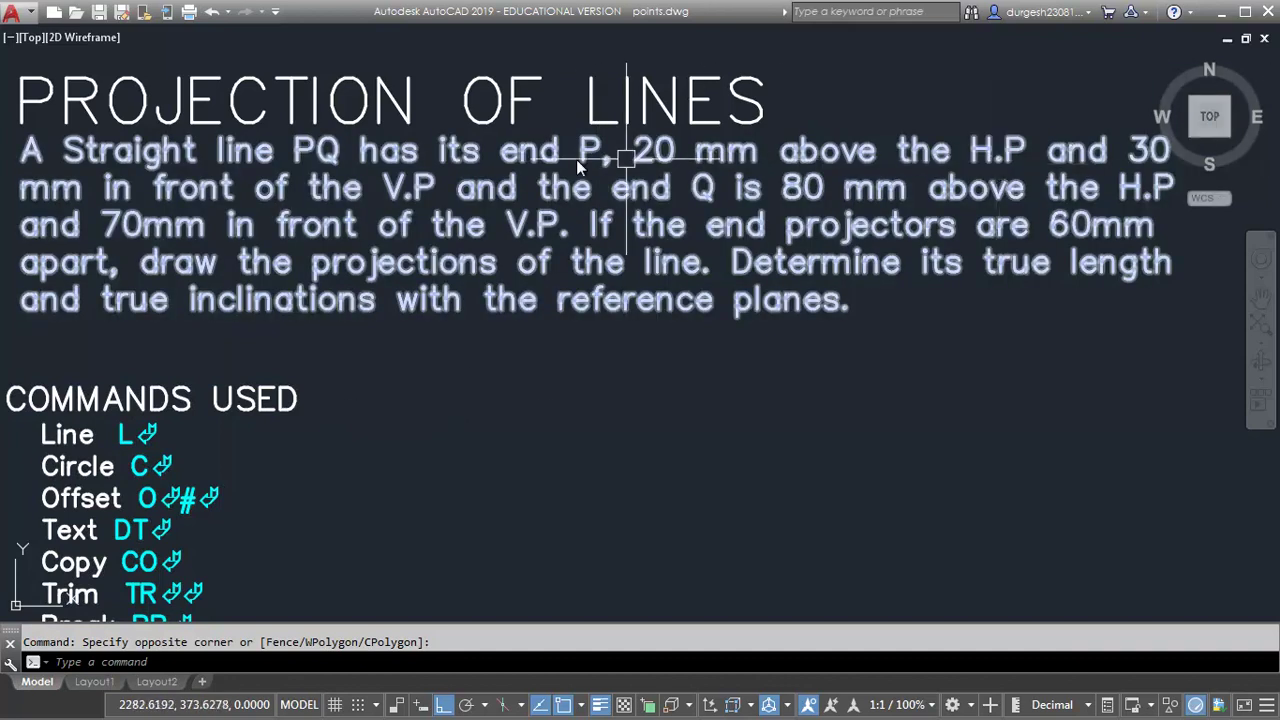
middle_drag(463, 514, 466, 457)
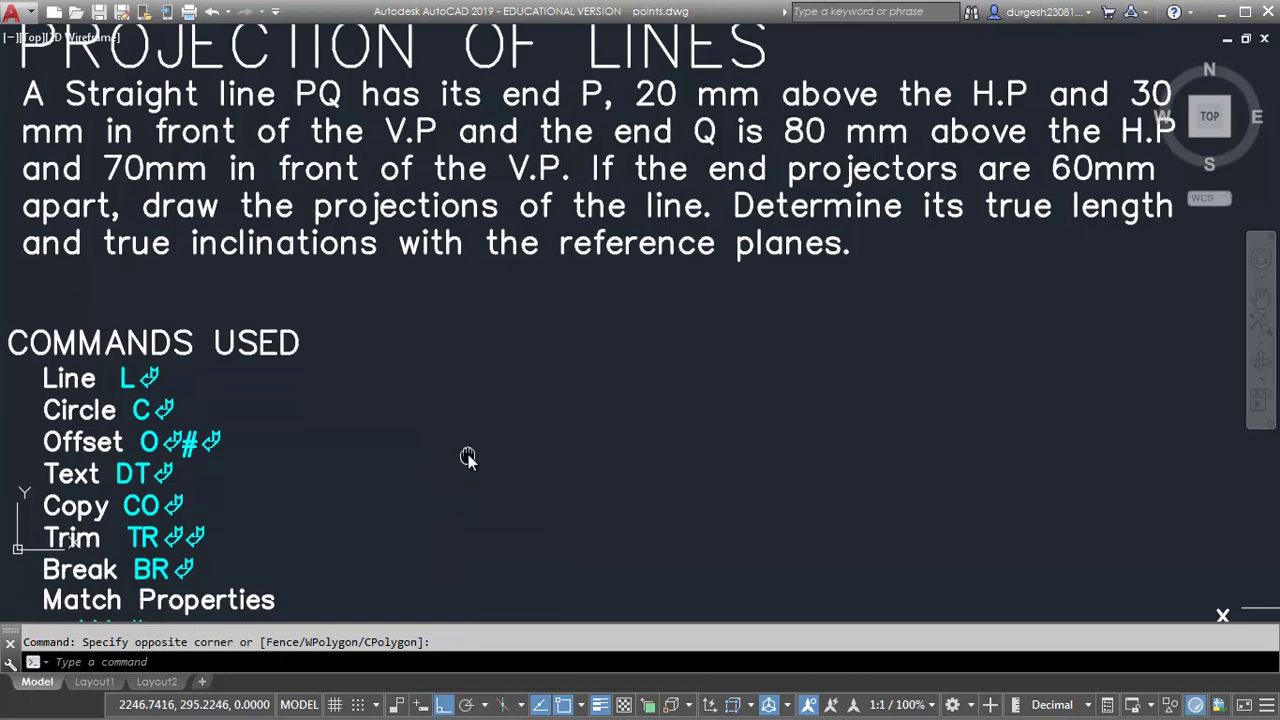
scroll(469, 454, down, 3)
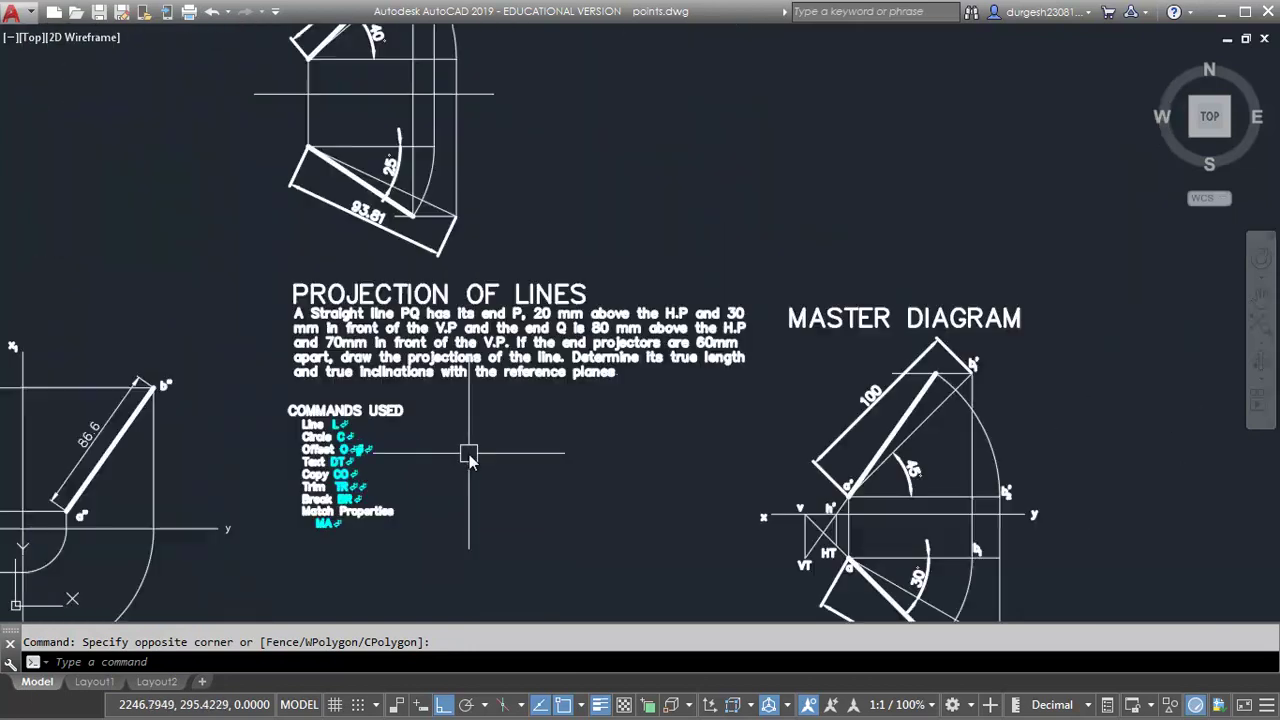
scroll(458, 334, up, 2)
middle_drag(471, 448, 452, 417)
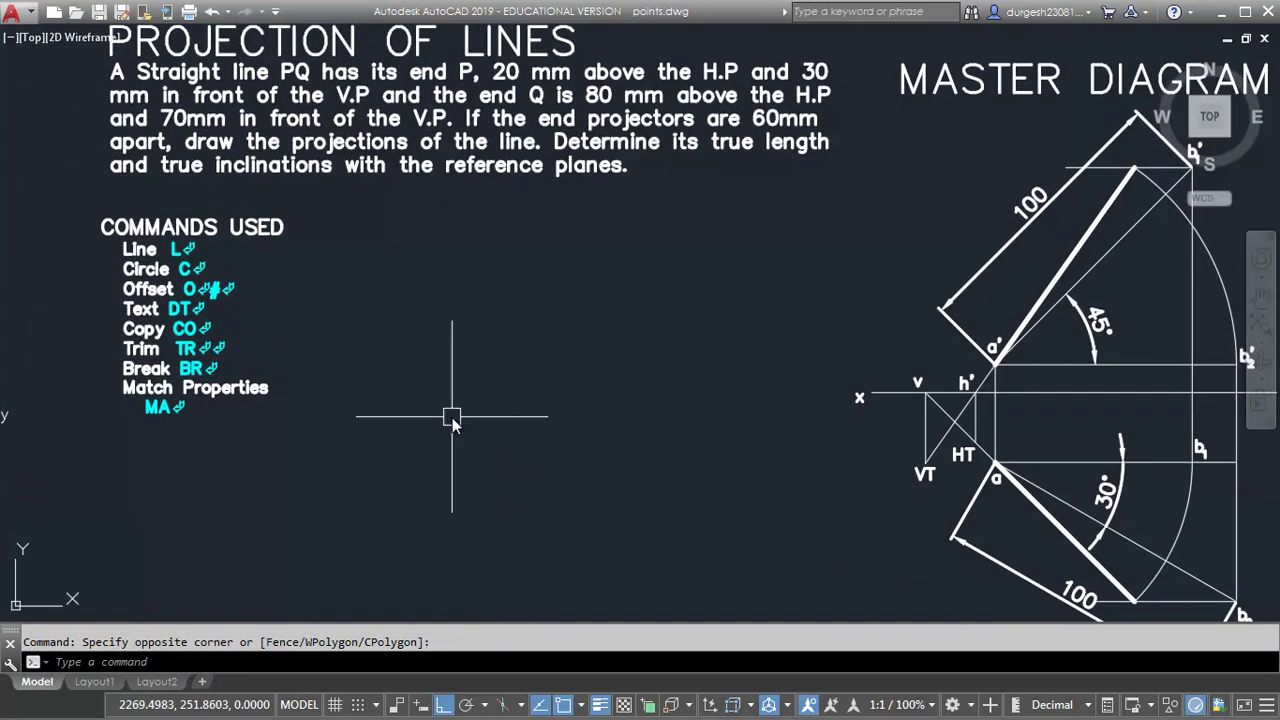
- Draw a horizontal reference line in the empty area below the problem statement, between the command list and the master diagram
key(Escape)
text(l)
key(Return)
click(354, 453)
click(740, 474)
key(Return)
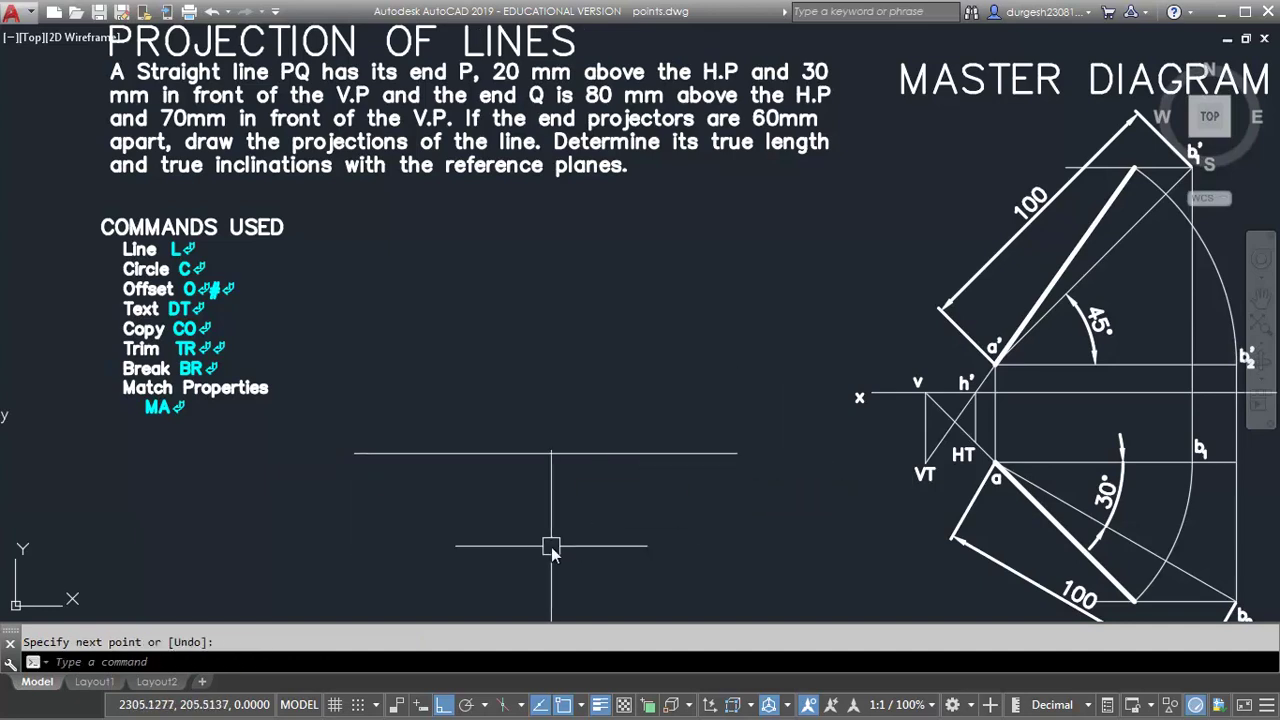
- Copy the x label from the master diagram and place one at each end of the new reference line
middle_drag(573, 562, 548, 570)
click(830, 410)
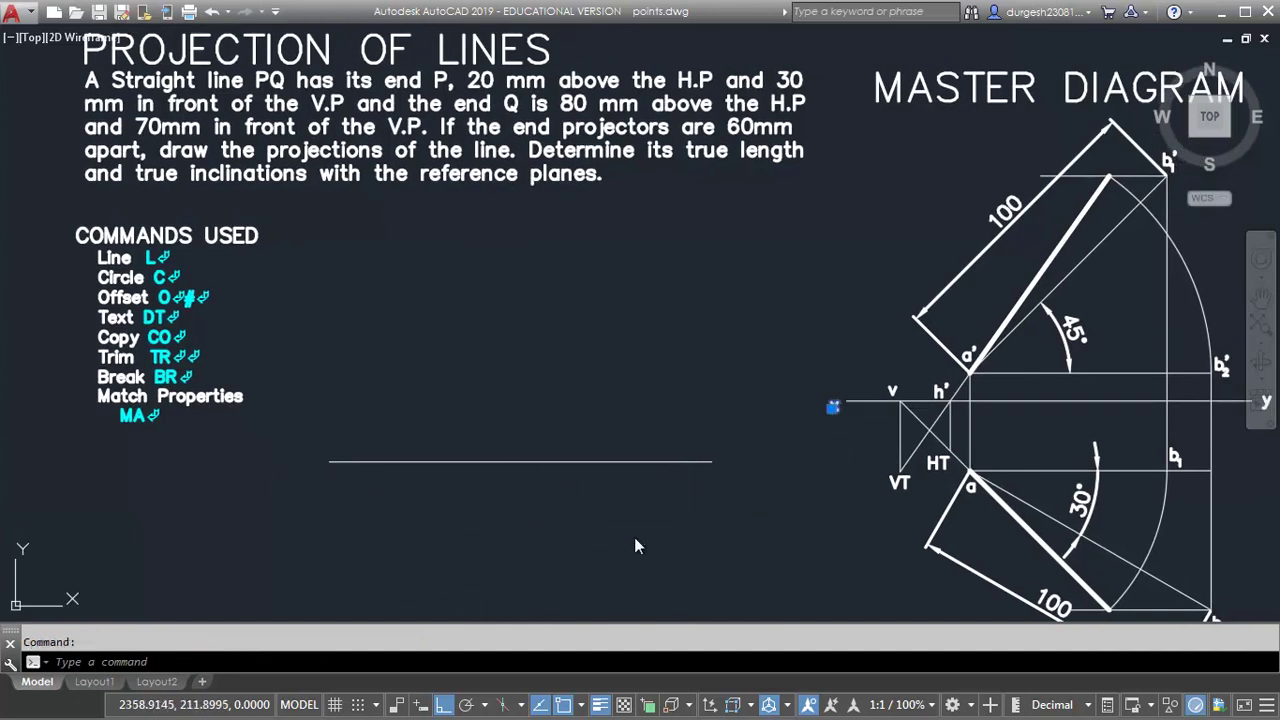
key(ctrl+v)
click(313, 470)
key(ctrl+v)
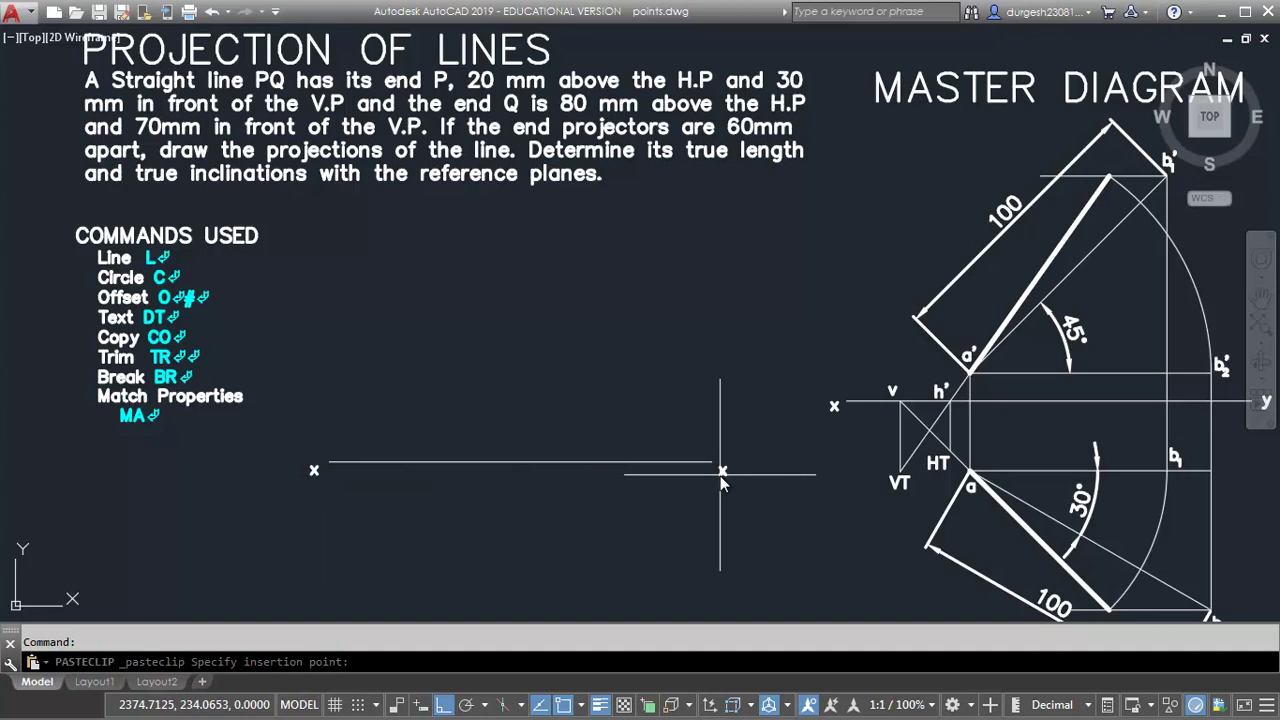
click(721, 472)
- Change the label at the far end of the reference line to a lowercase y
text(ed)
key(Return)
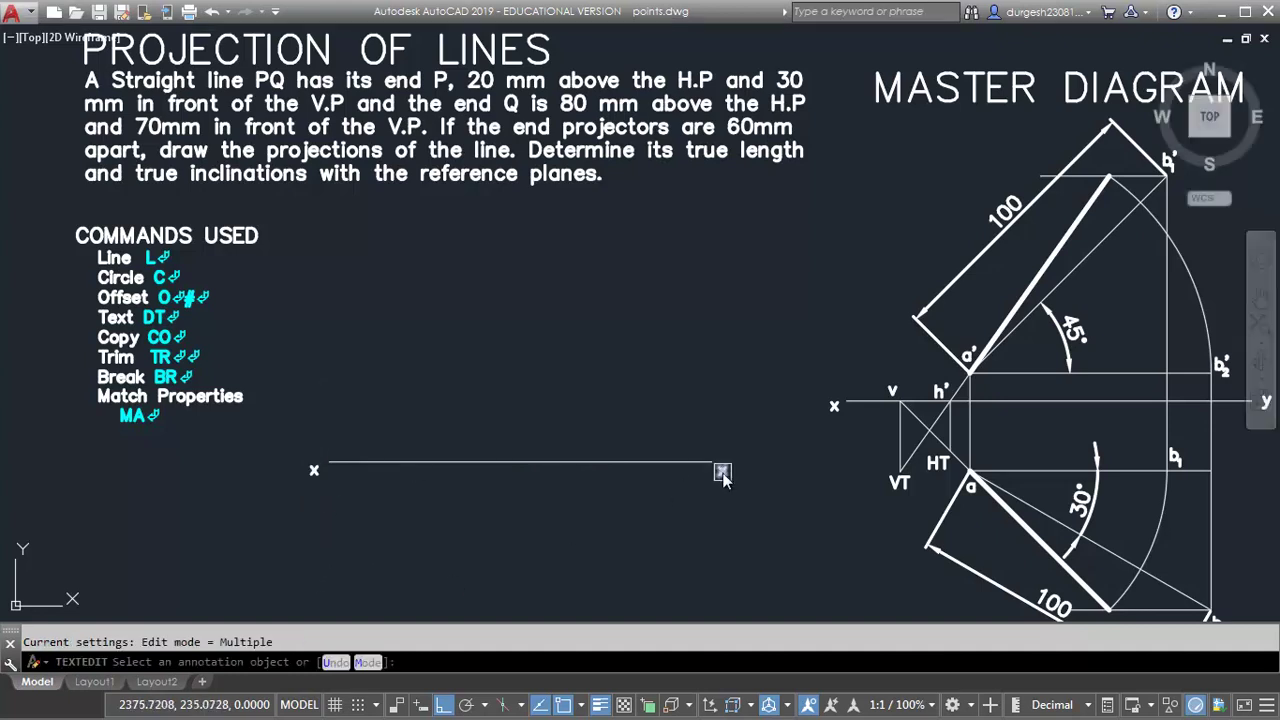
click(722, 472)
text(Y)
key(Return)
middle_drag(736, 530, 738, 562)
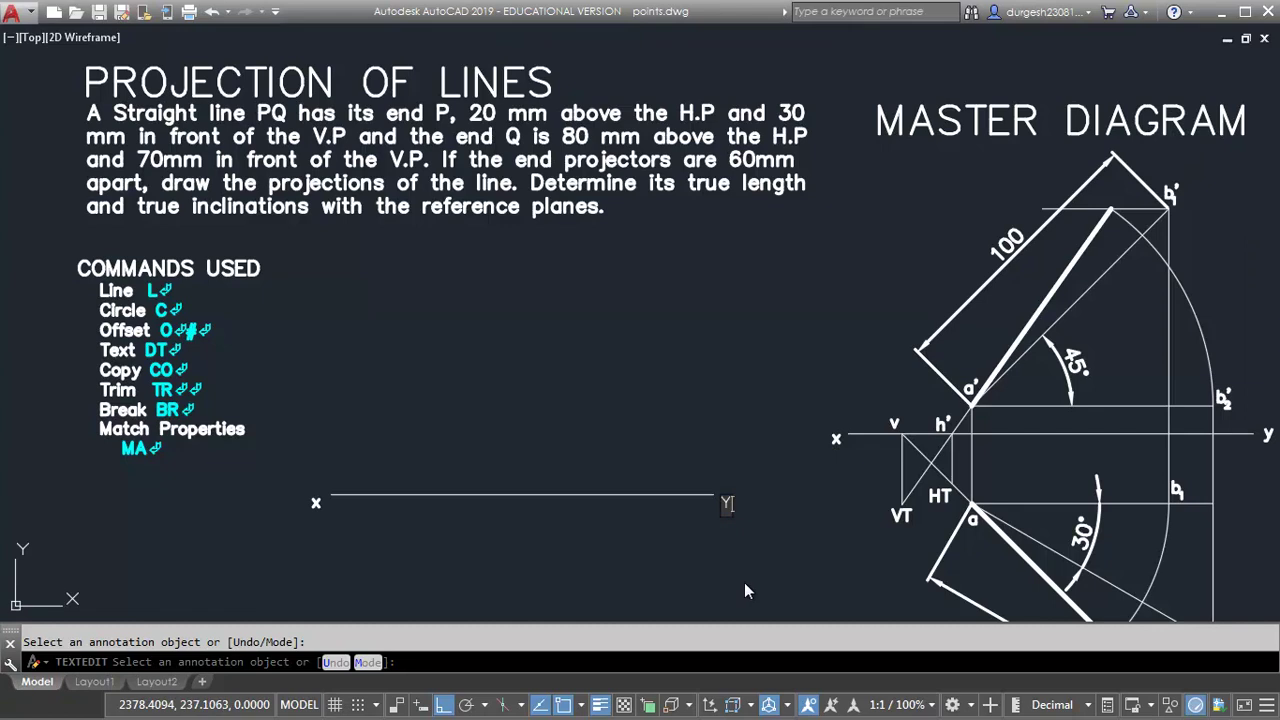
key(BackSpace)
text(y)
key(Return)
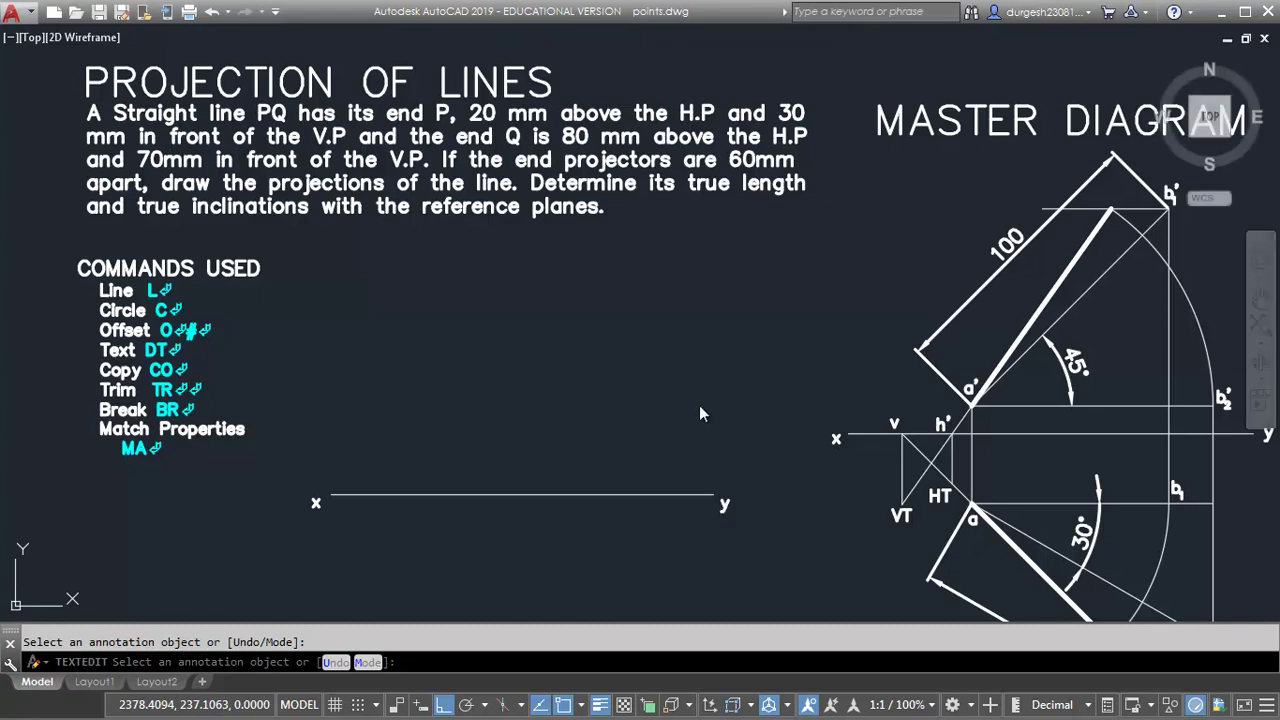
- Draw a 20 mm vertical line upward from the x end of the reference line
scroll(666, 548, up, 2)
mouse_move(666, 548)
middle_down()
mouse_move(725, 541)
mouse_move(770, 555)
mouse_move(814, 480)
mouse_move(785, 497)
middle_up()
key(Escape)
scroll(806, 485, down, 1)
text(l)
key(Return)
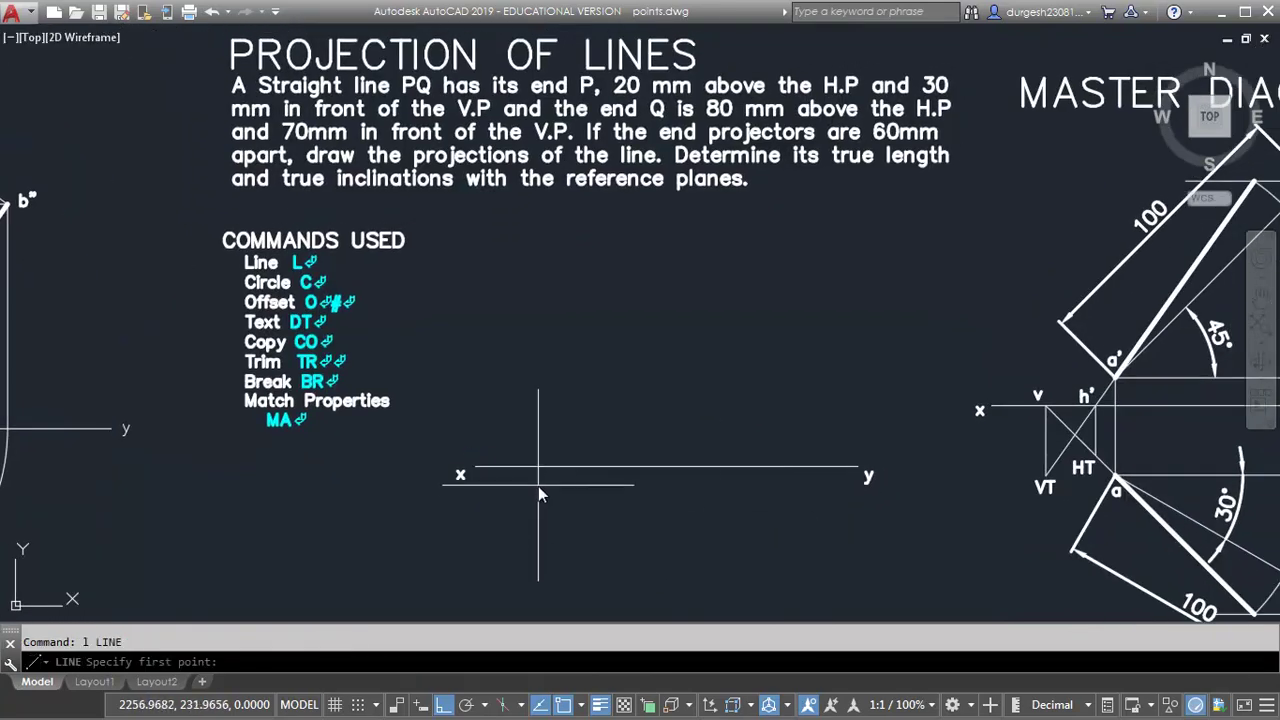
click(476, 466)
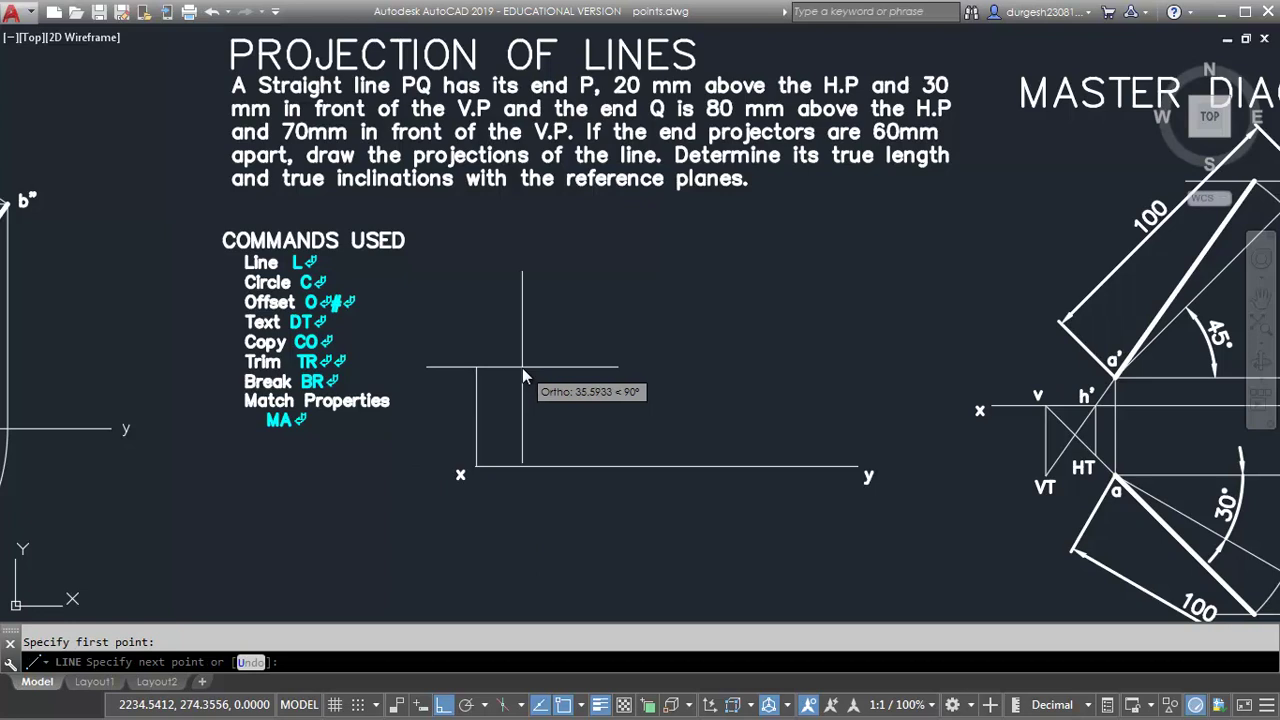
text(20)
key(Return)
key(Return)
- Draw a 30 mm vertical line downward from the x end of the reference line
key(Return)
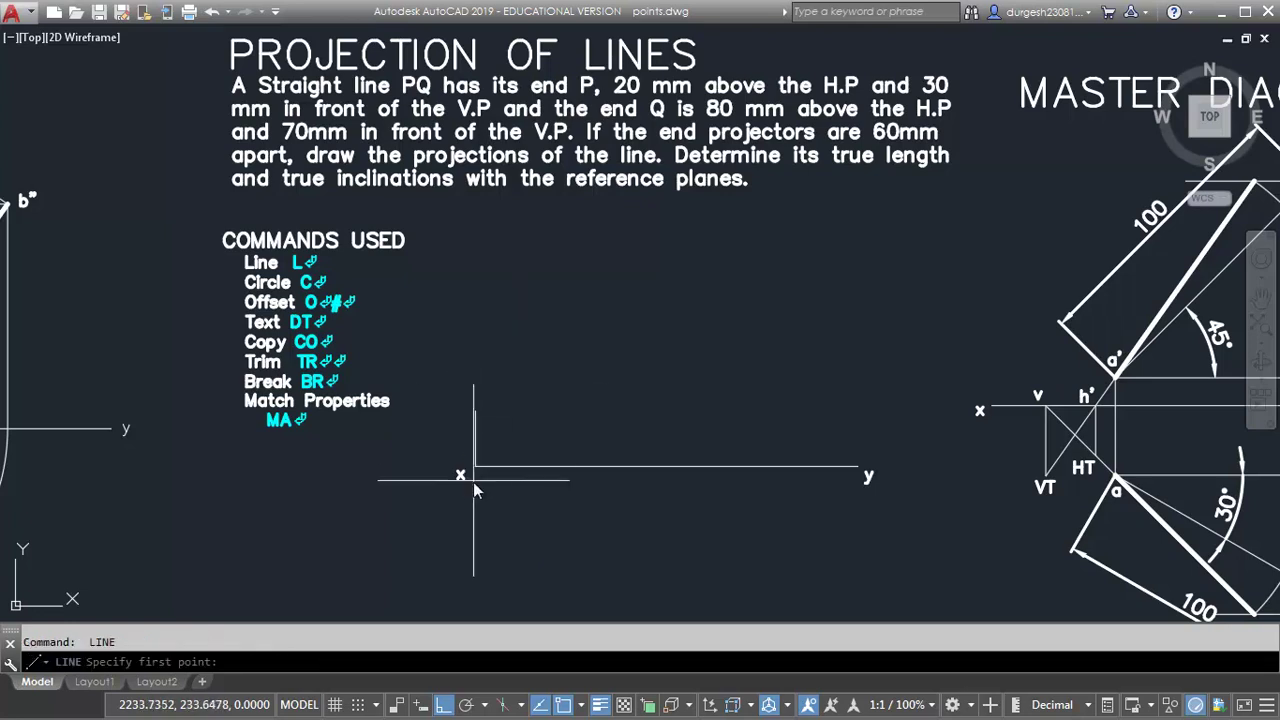
click(476, 466)
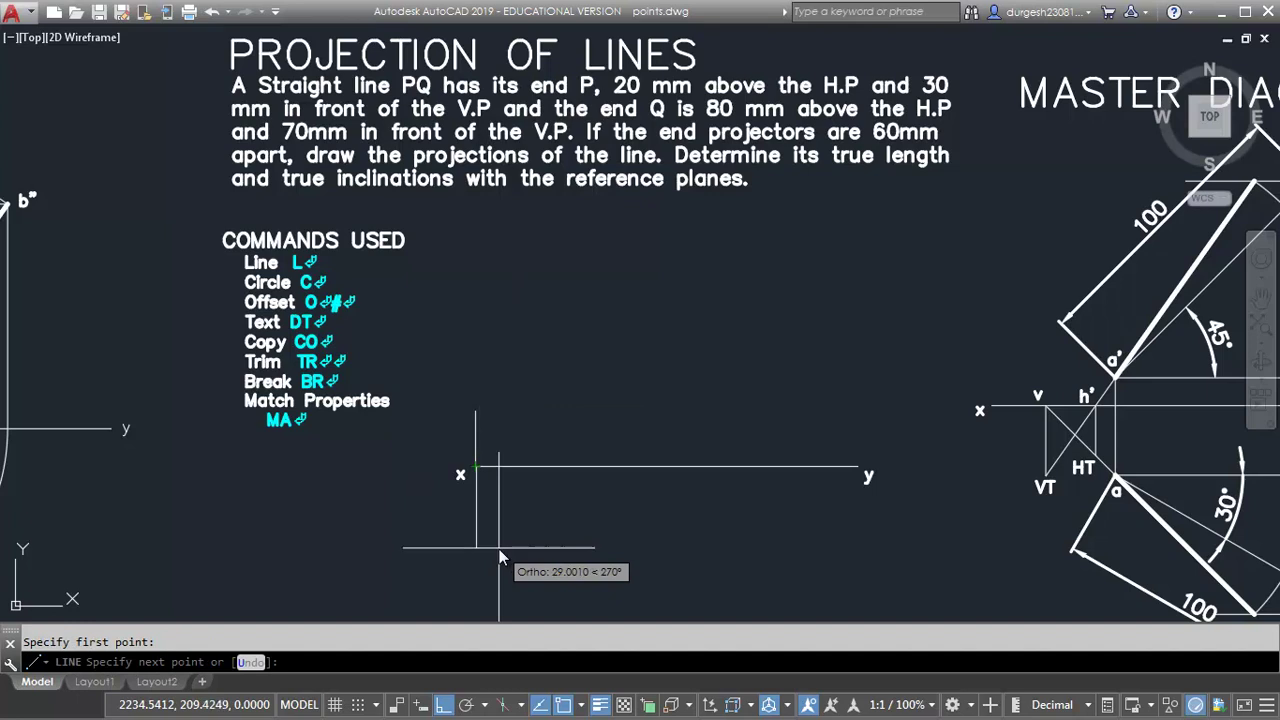
key(Return)
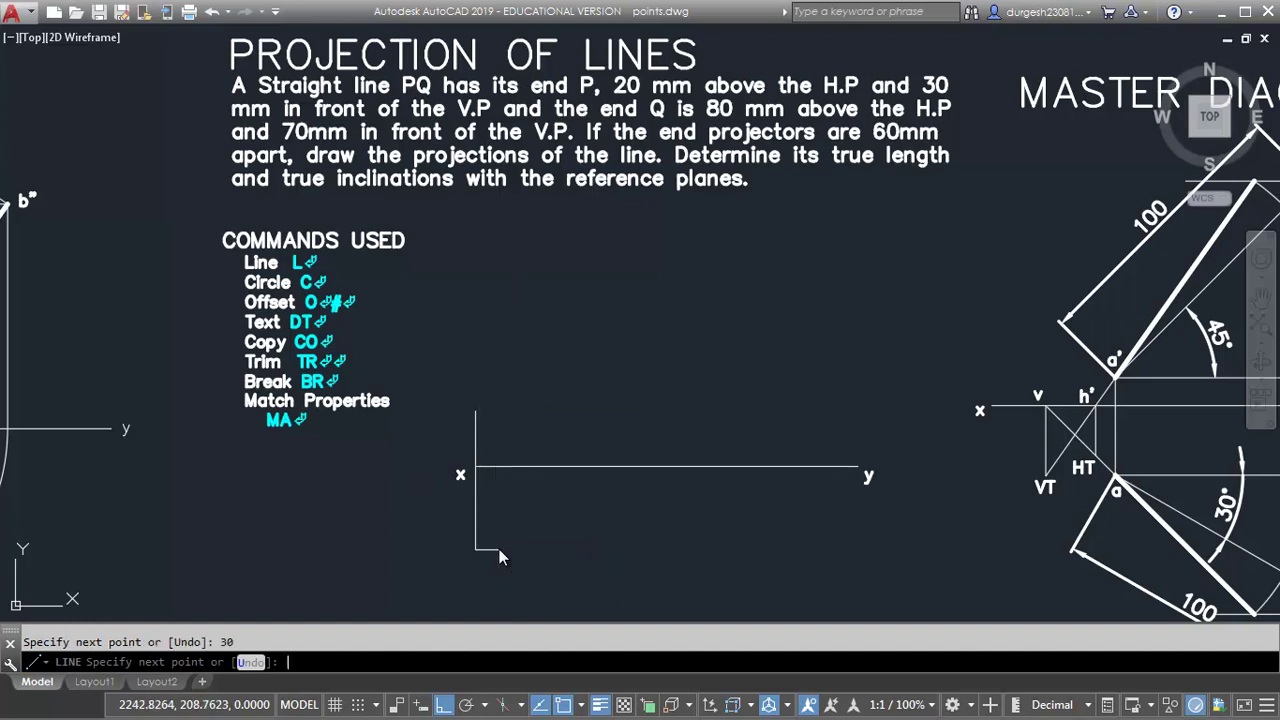
key(Return)
- Move both vertical lines together a short distance horizontally along the reference line, away from its x end toward y
middle_drag(519, 544, 485, 544)
click(446, 466)
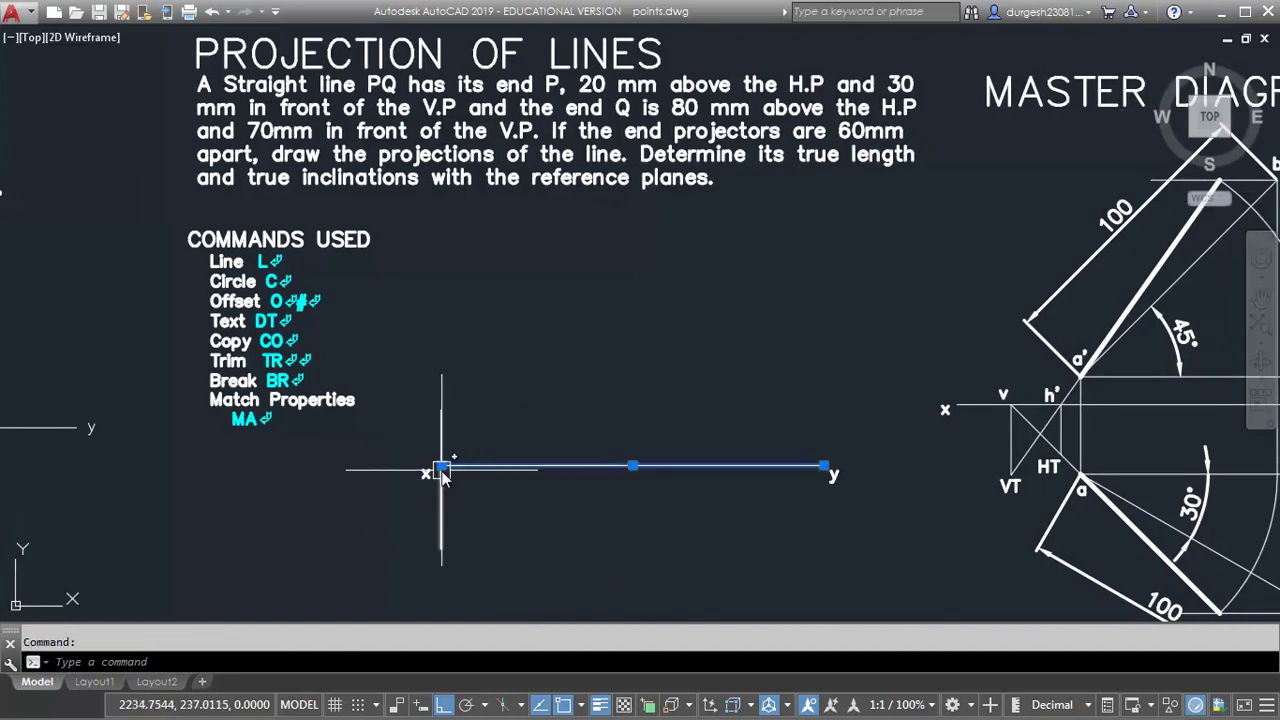
key(Escape)
click(441, 449)
click(440, 516)
middle_drag(508, 505, 498, 504)
text(m)
key(Return)
click(474, 513)
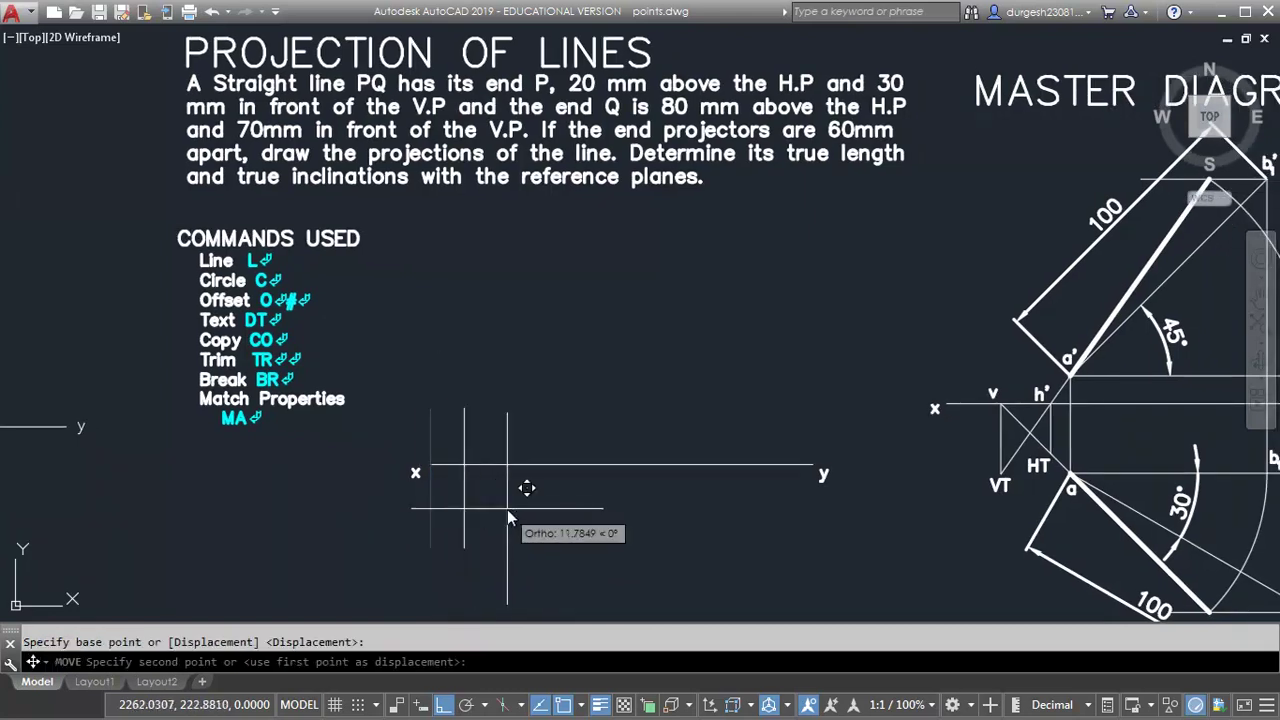
click(520, 526)
middle_drag(549, 538, 539, 537)
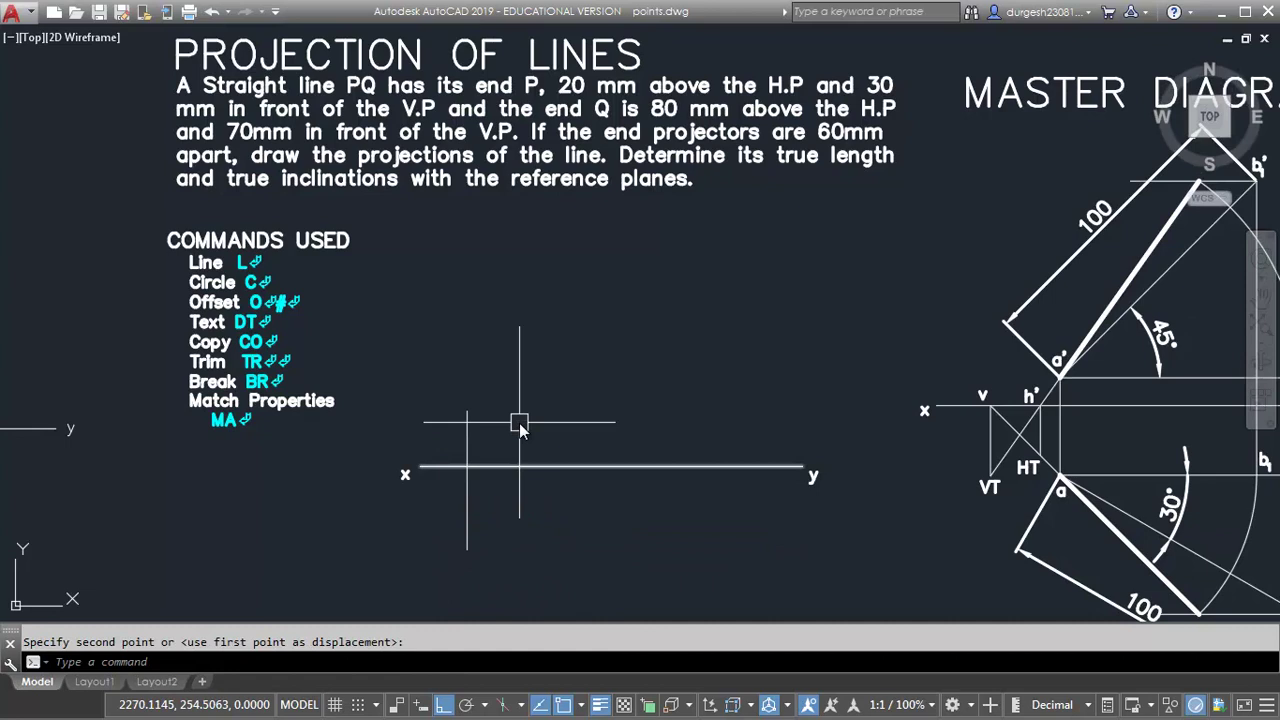
- Copy the x label of the reference line to the upper and lower ends of the vertical projector
middle_drag(520, 423, 507, 455)
middle_drag(406, 492, 391, 456)
click(372, 472)
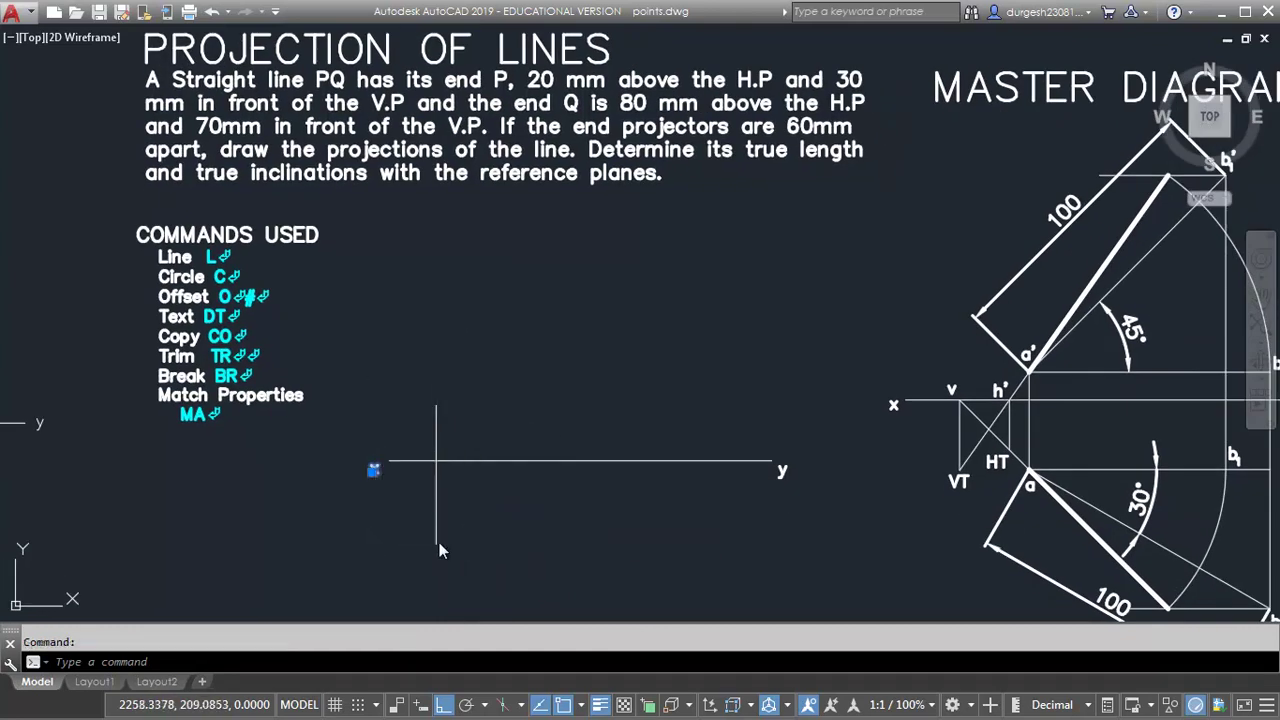
key(ctrl+v)
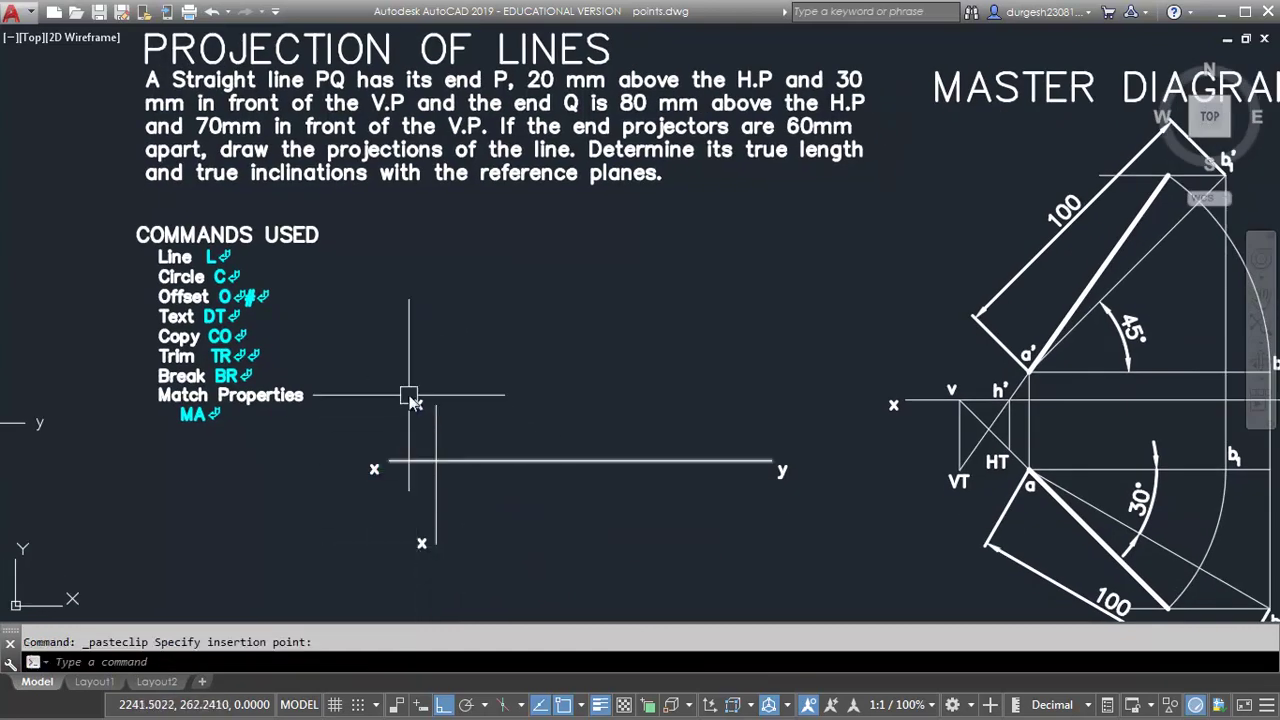
- Change the projector's upper label to p' and its lower label to p
double_click(417, 398)
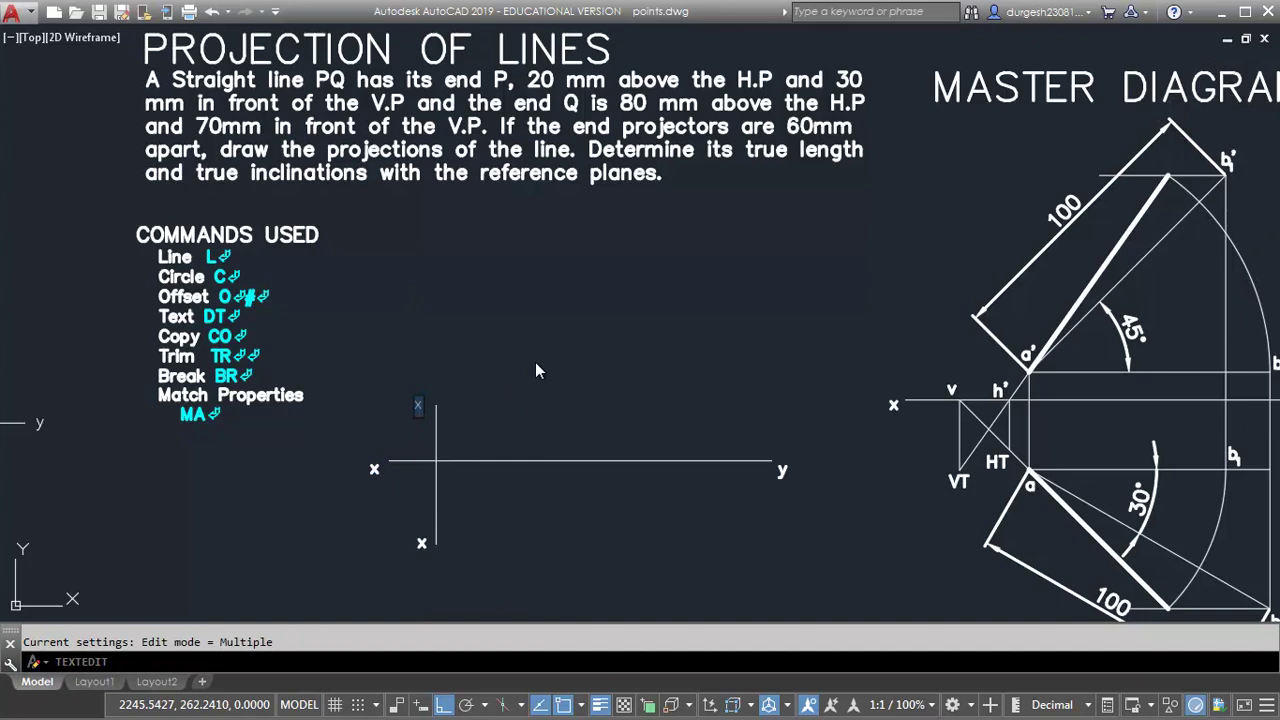
text(p')
key(Return)
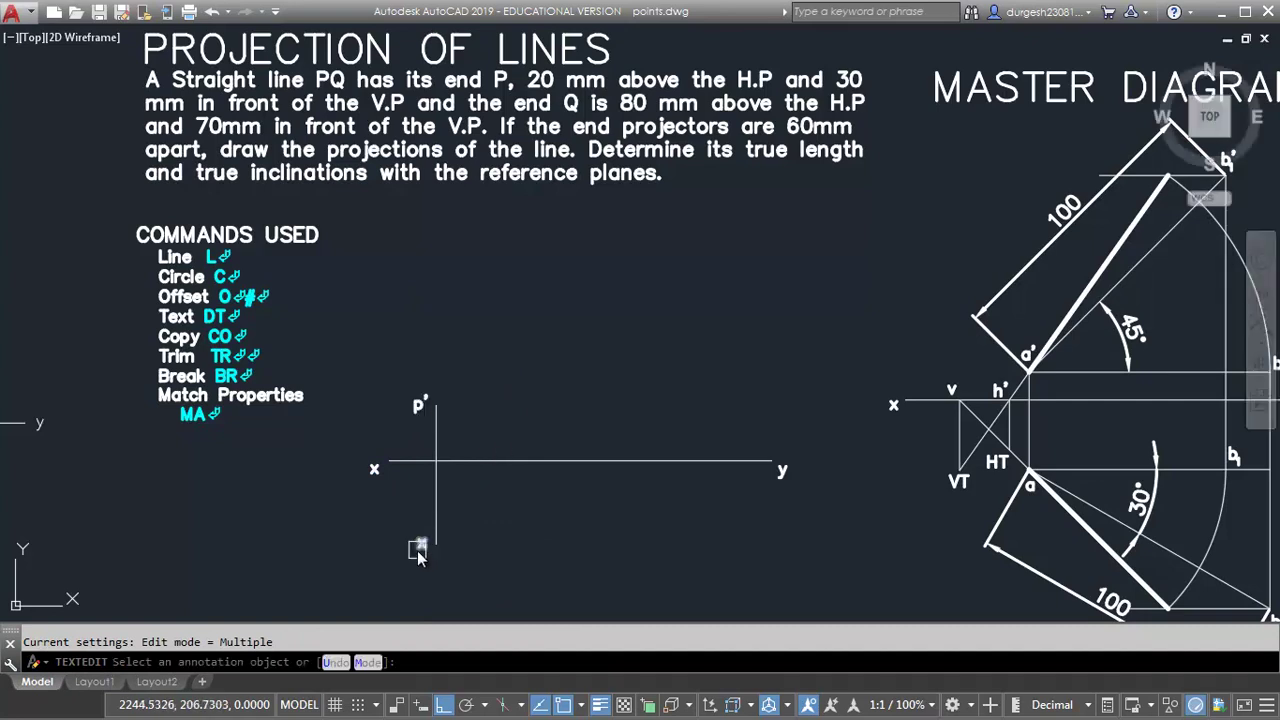
click(418, 549)
text(p)
key(Return)
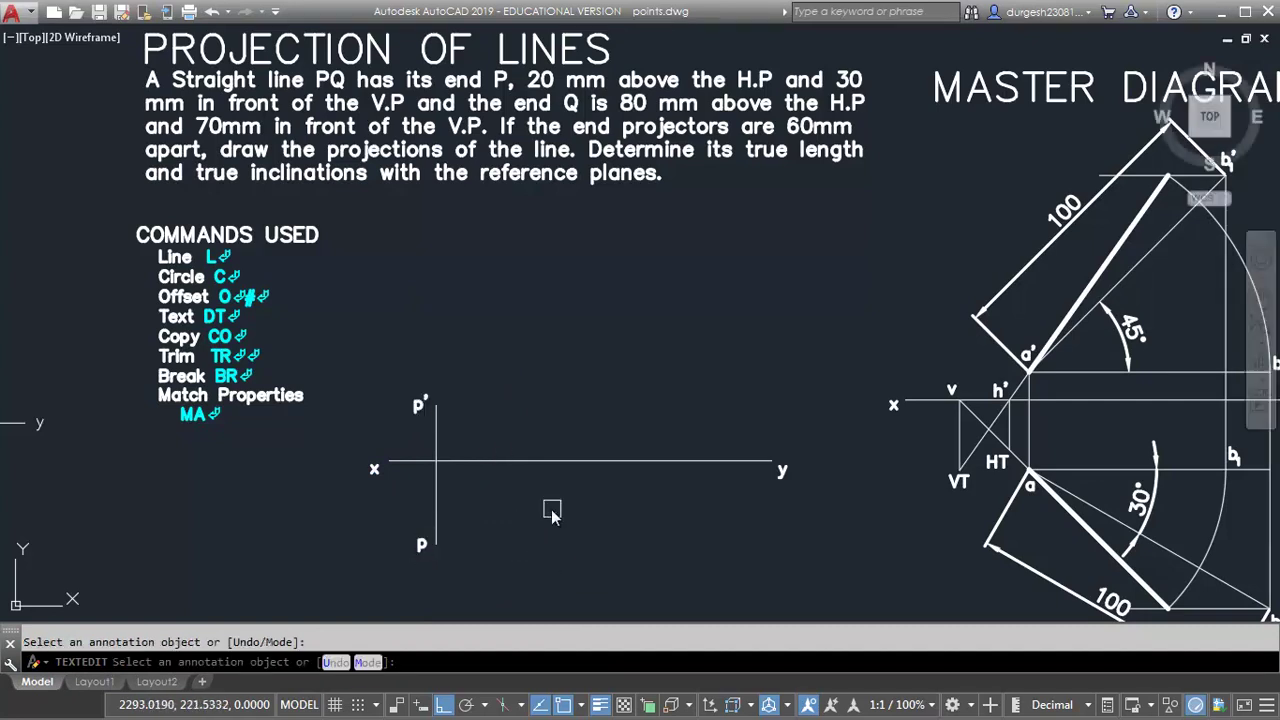
key(Escape)
- Offset the xy reference line 80 mm upward to mark the height of end Q above the H.P
middle_drag(552, 510, 534, 516)
middle_drag(560, 374, 540, 384)
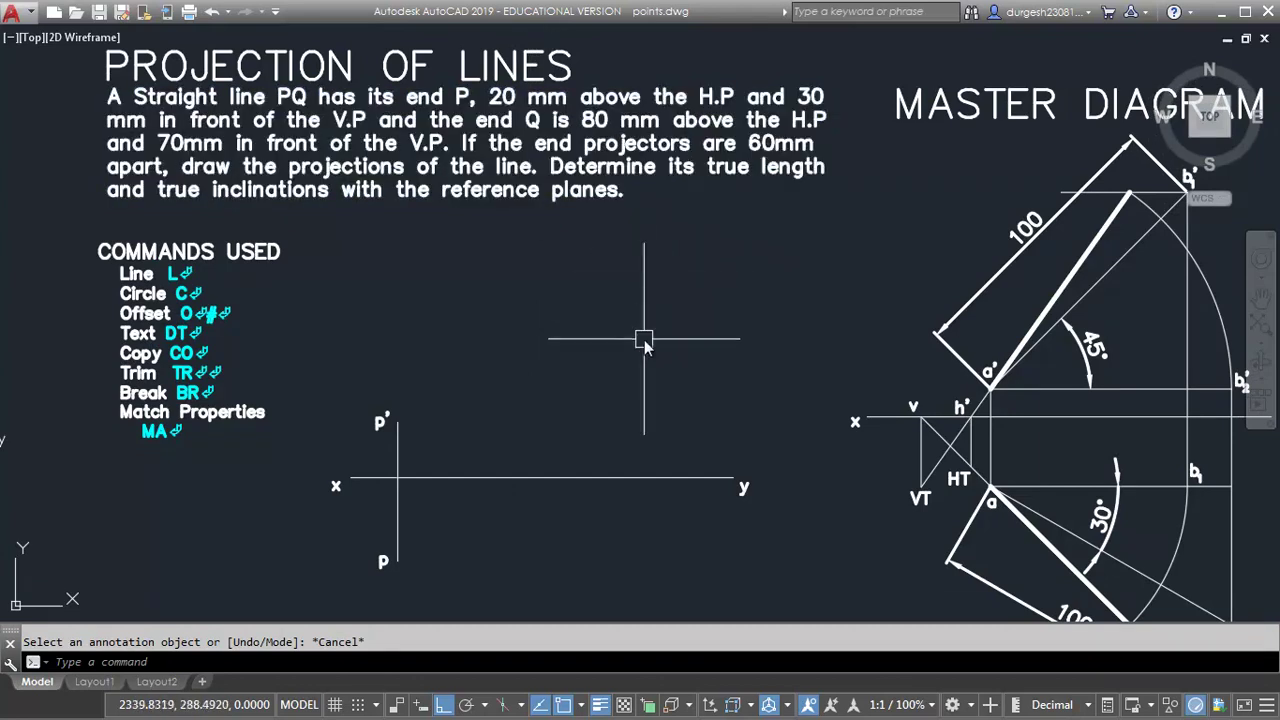
middle_drag(644, 343, 640, 348)
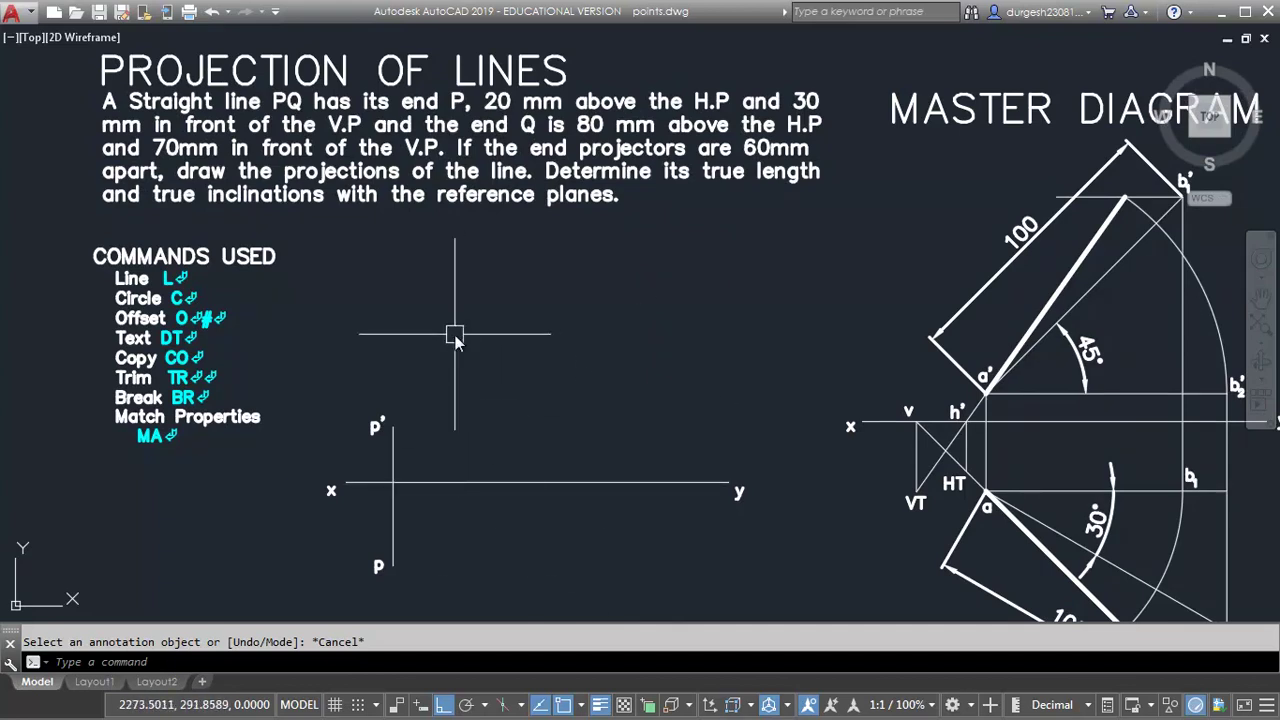
text(o)
key(Return)
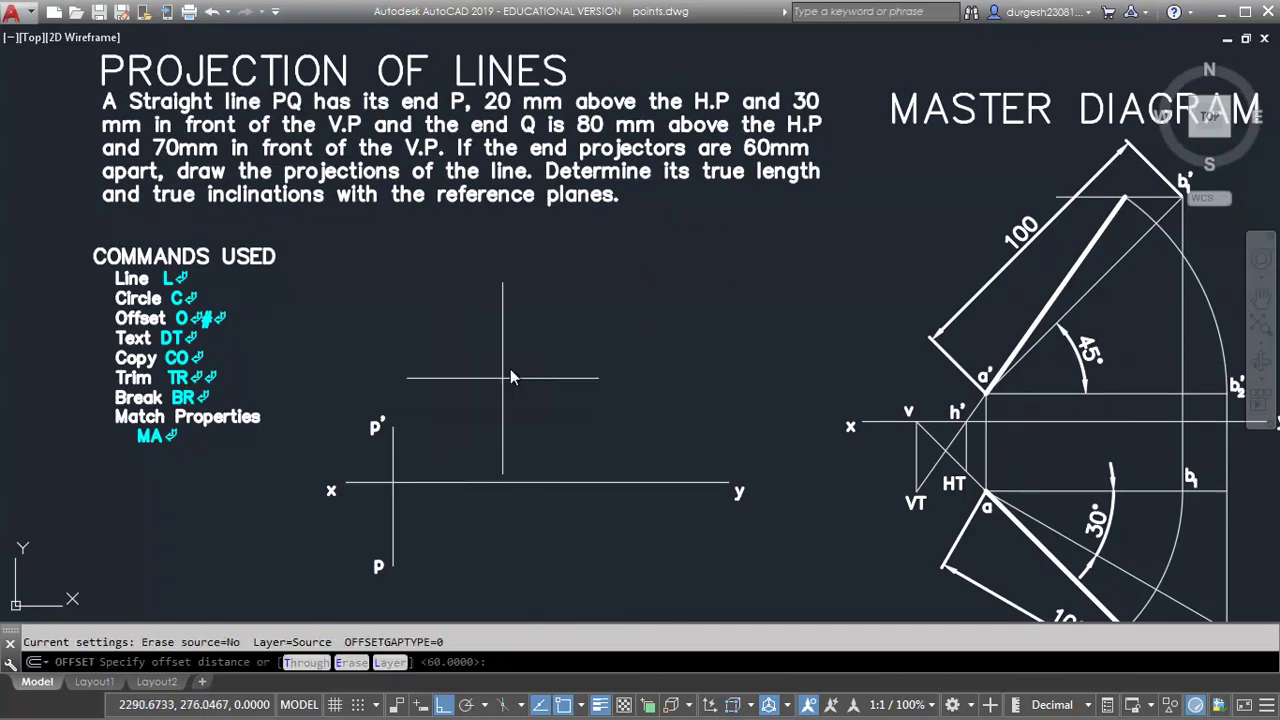
text(80)
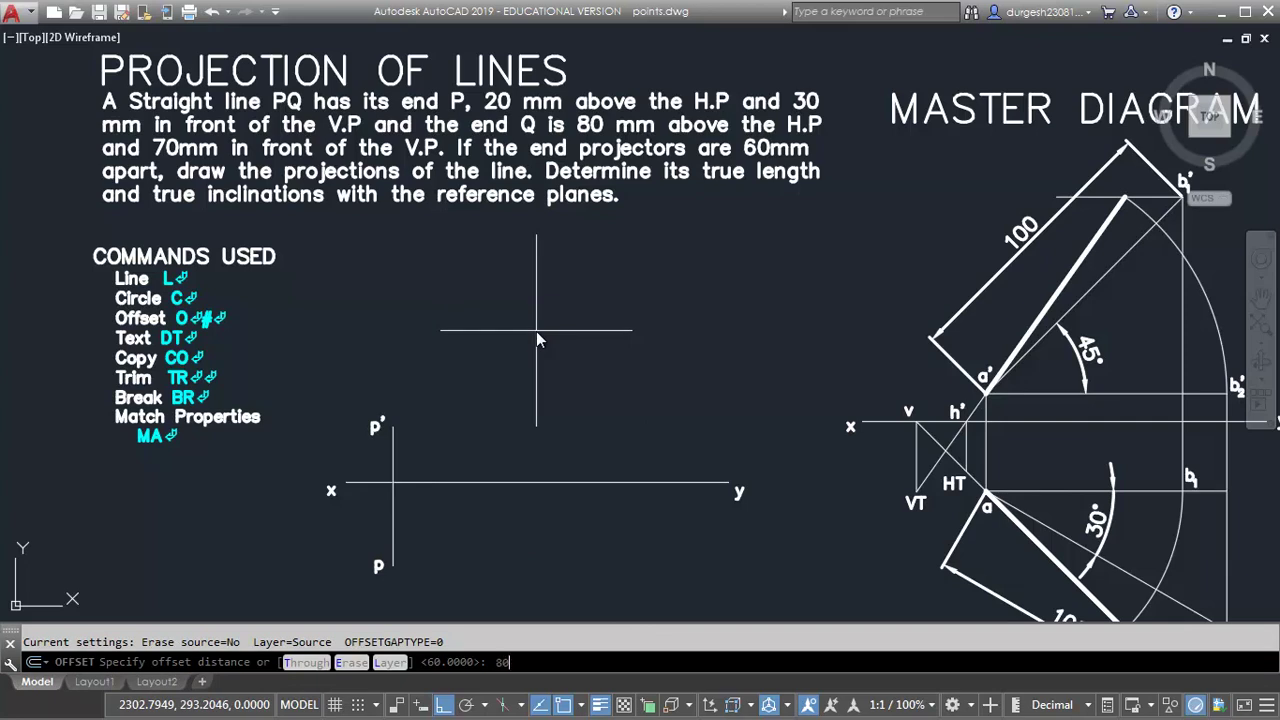
key(Return)
click(556, 482)
click(551, 368)
click(551, 368)
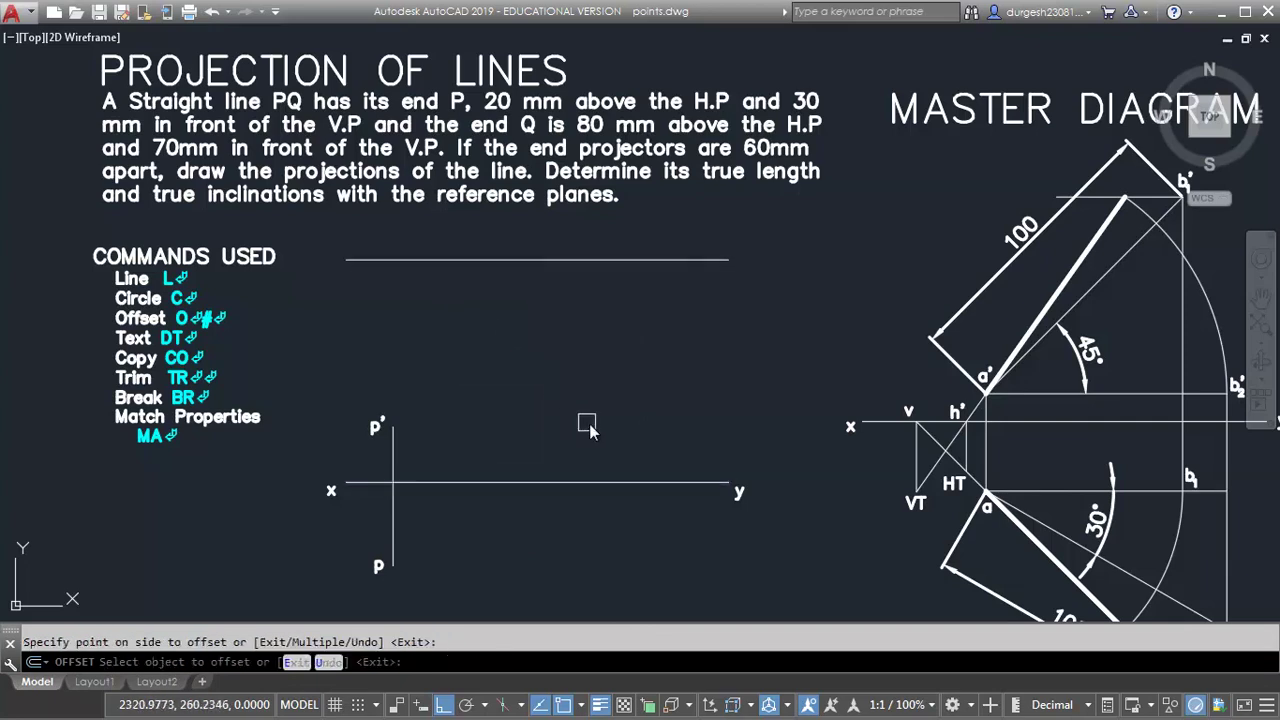
middle_drag(586, 423, 556, 418)
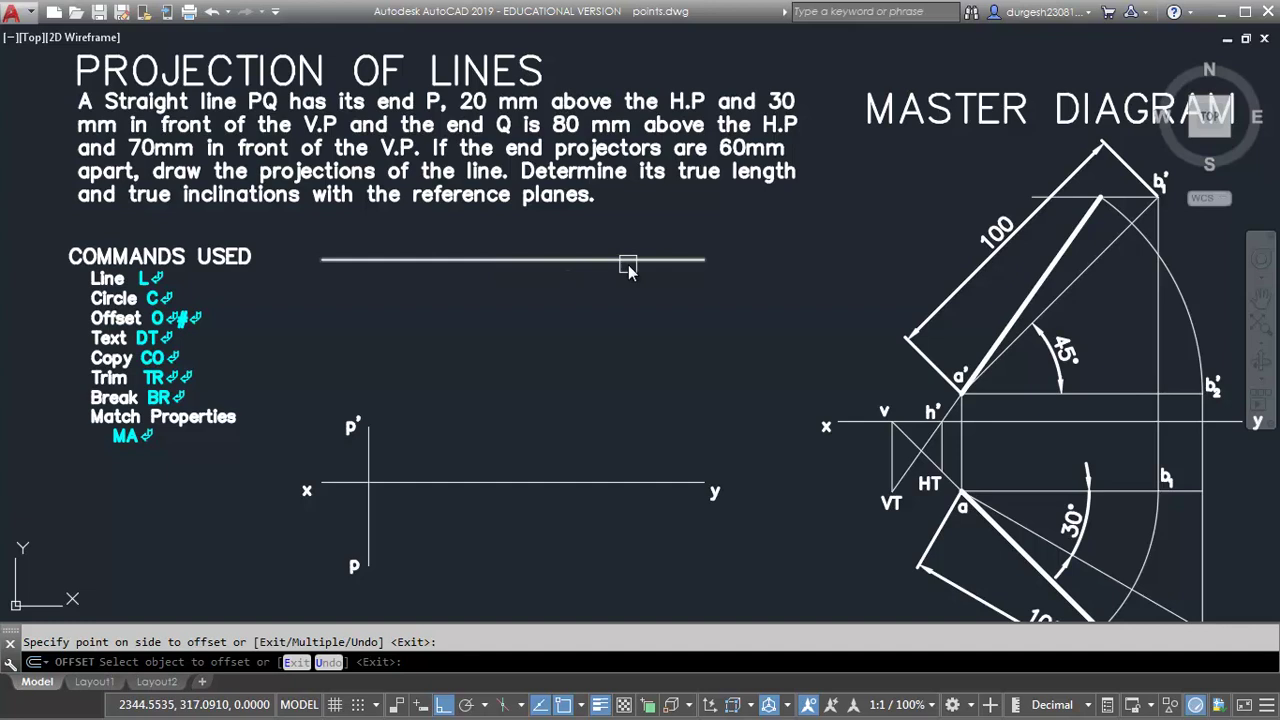
middle_drag(568, 404, 560, 406)
key(Return)
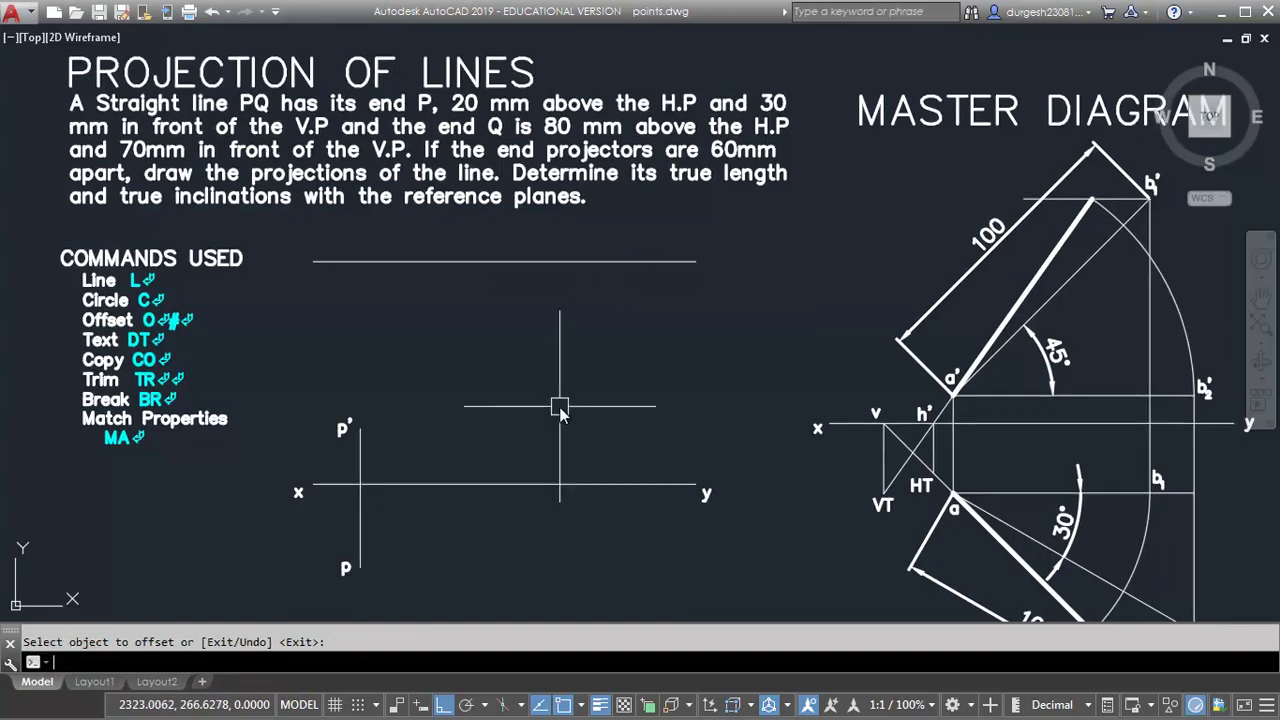
- Offset the xy reference line 70 mm downward to mark the distance of end Q in front of the V.P
key(Return)
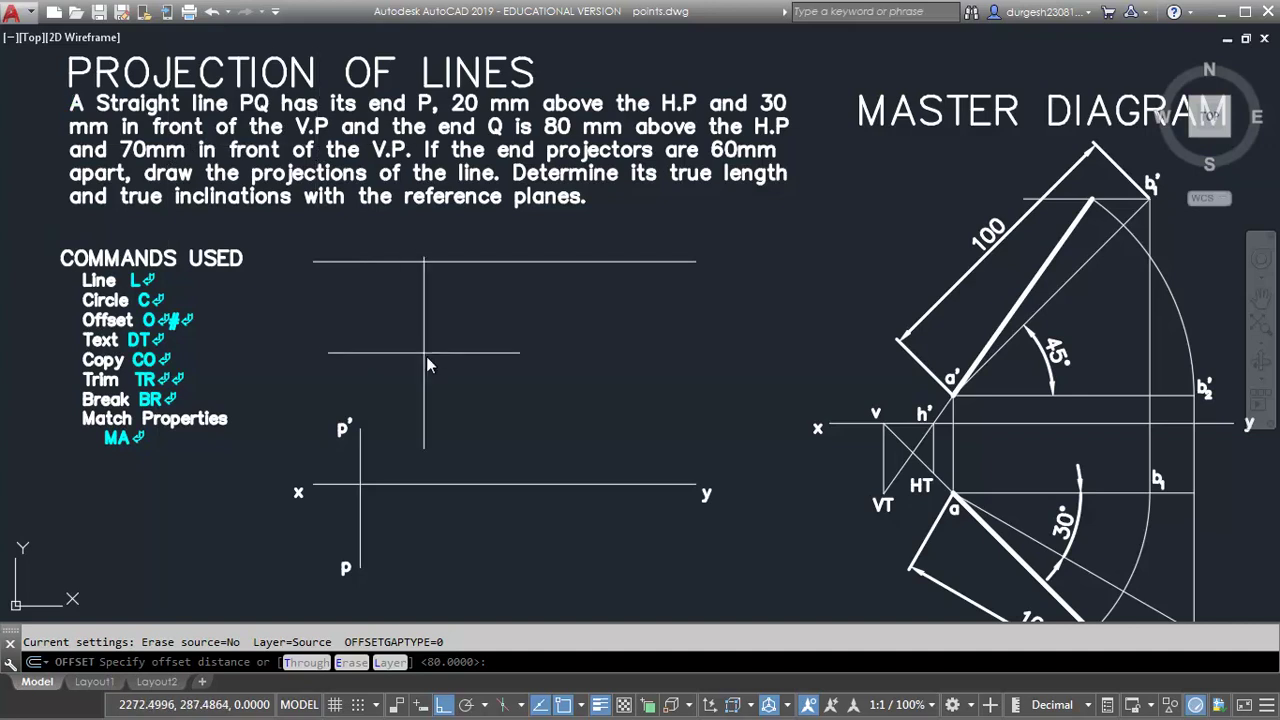
middle_drag(426, 356, 411, 319)
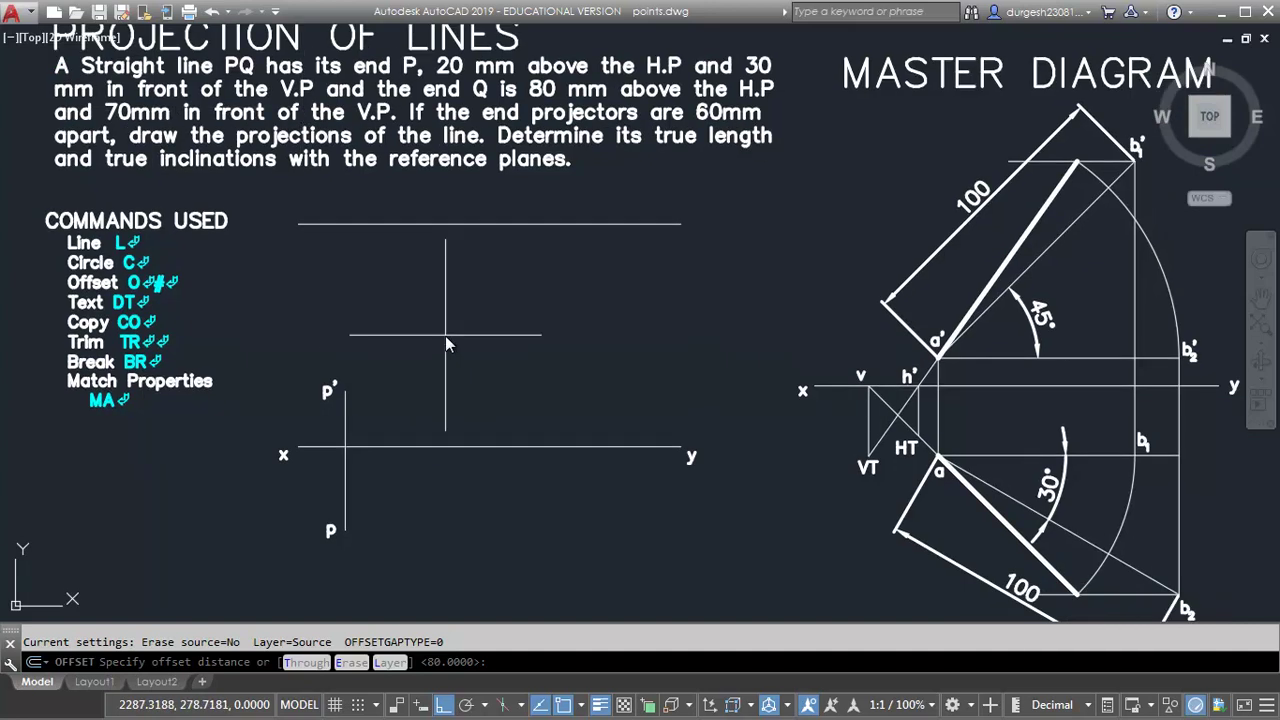
key(Return)
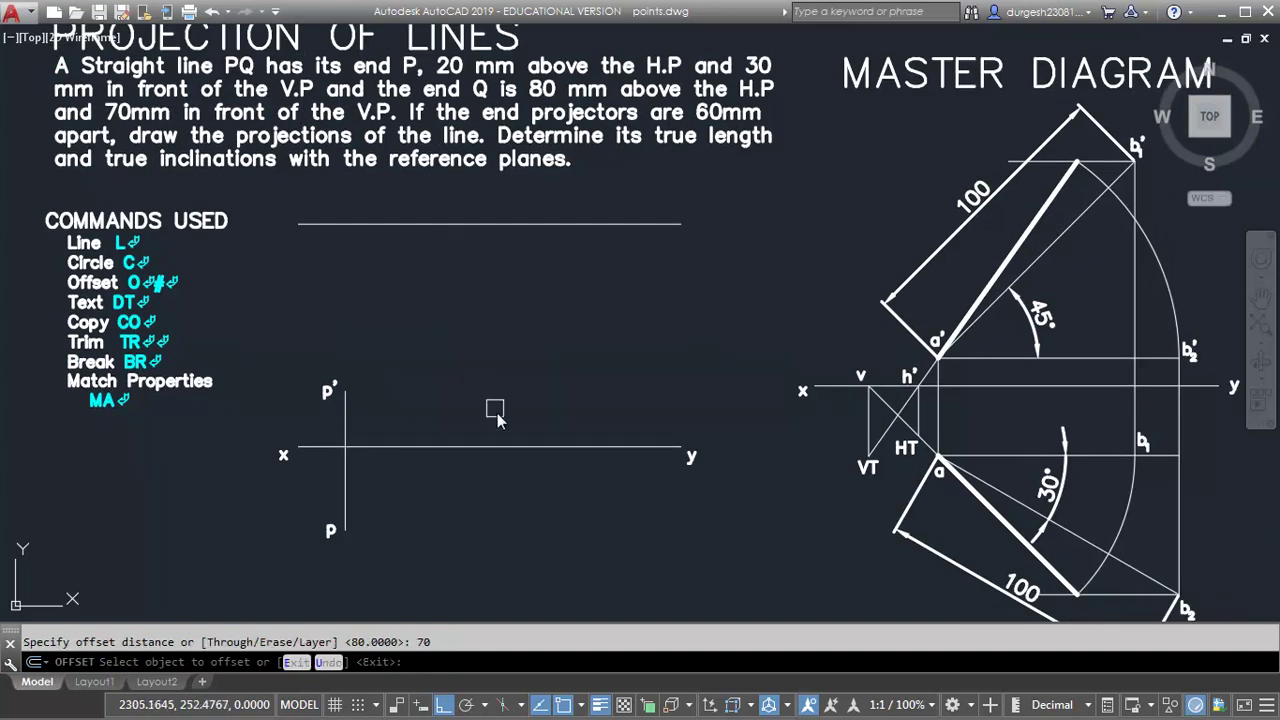
click(490, 447)
click(488, 559)
mouse_move(488, 559)
middle_down()
mouse_move(508, 445)
mouse_move(489, 386)
mouse_move(484, 455)
mouse_move(512, 468)
middle_up()
key(Return)
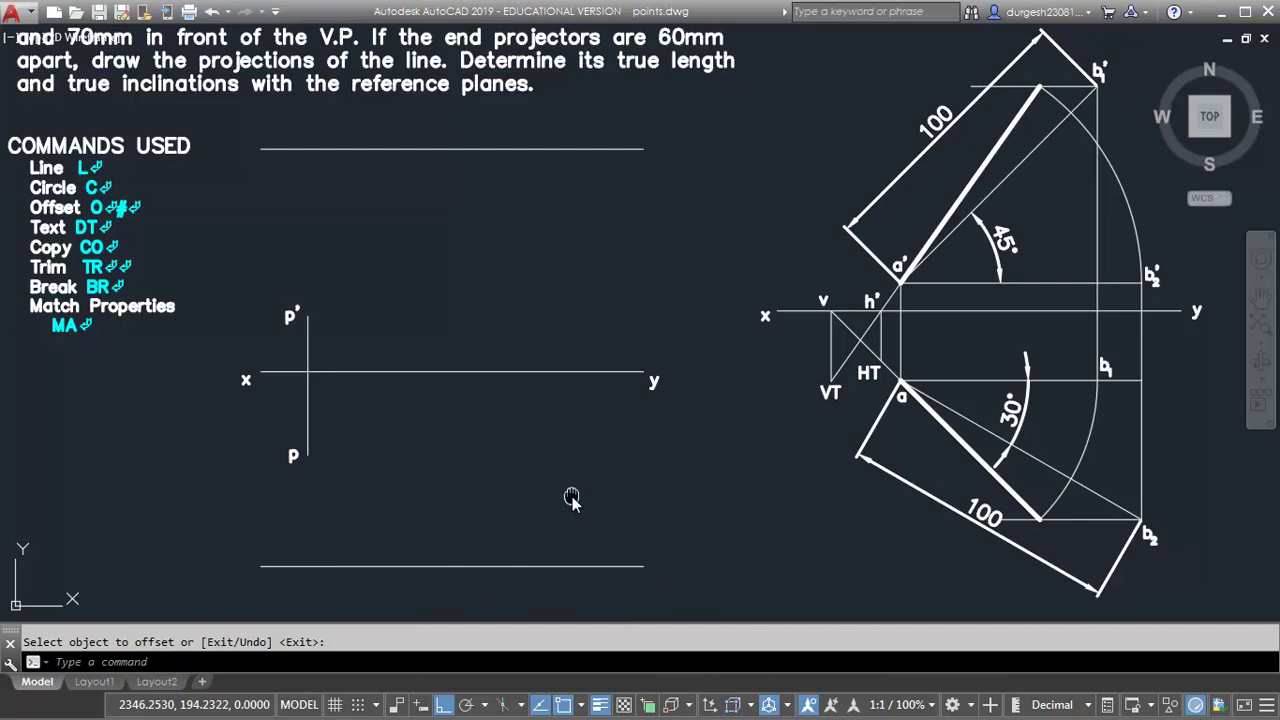
mouse_move(571, 500)
middle_down()
mouse_move(621, 563)
mouse_move(630, 603)
middle_up()
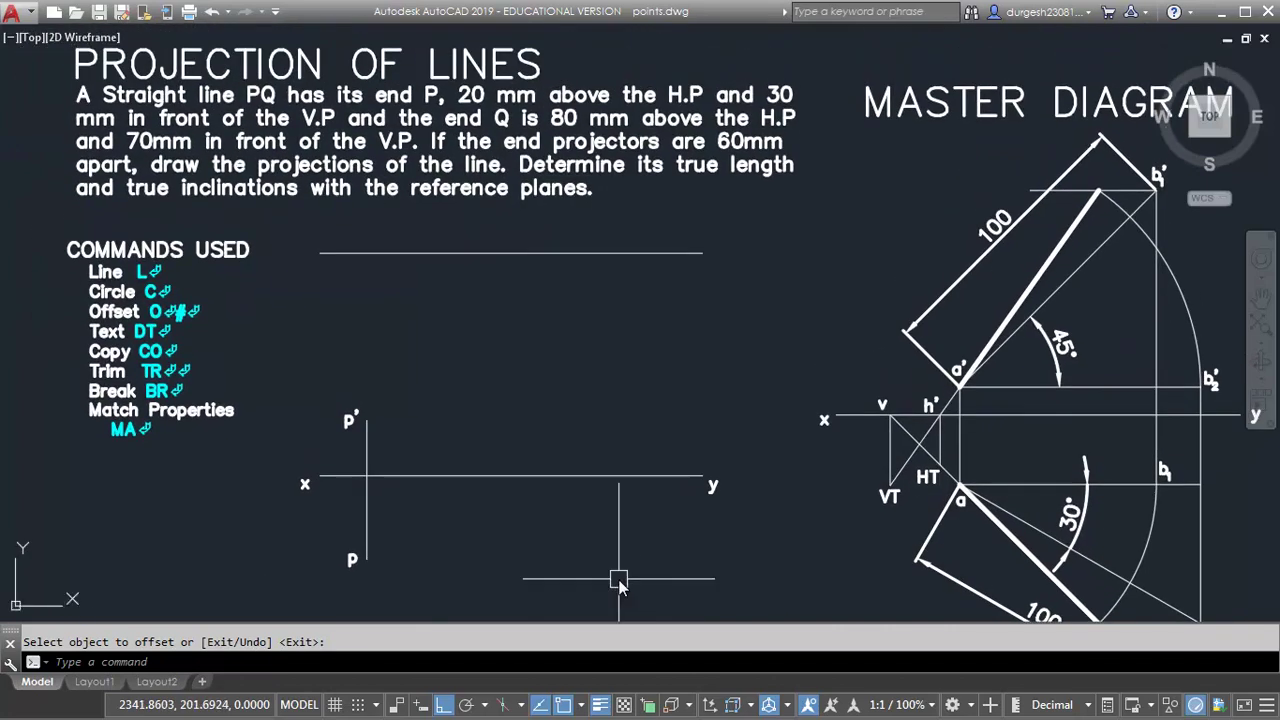
key(Return)
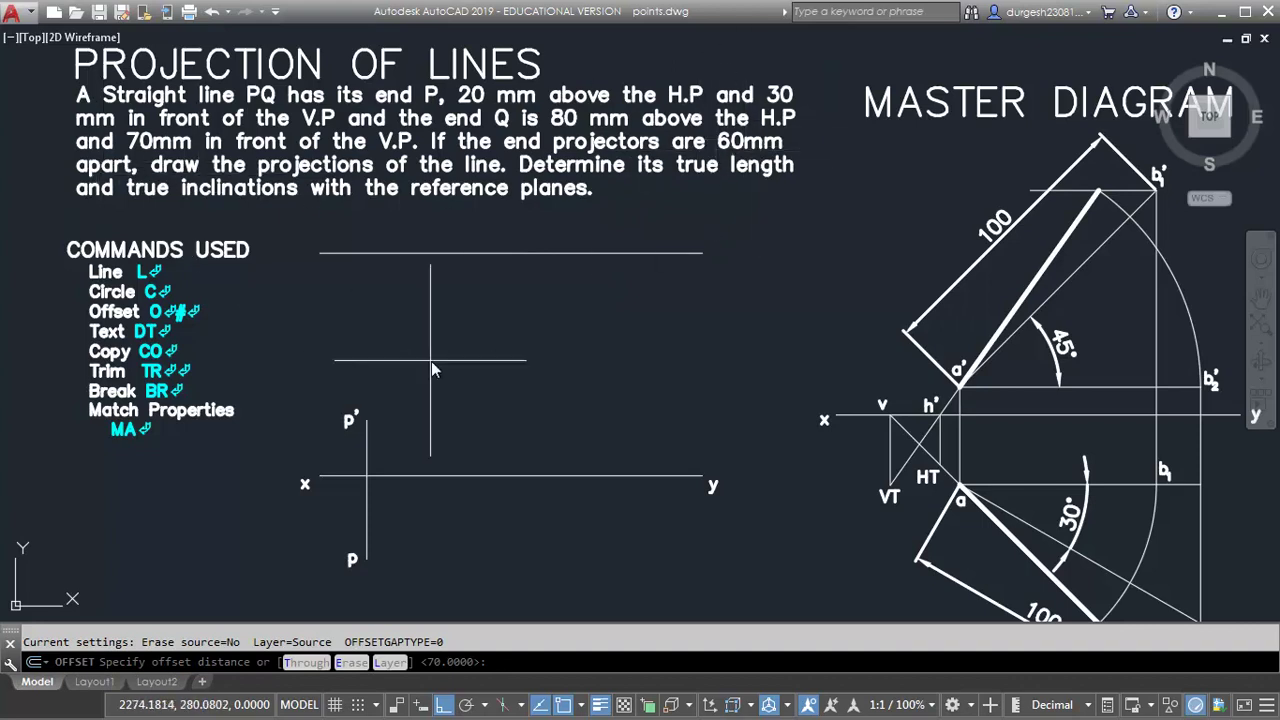
middle_drag(466, 363, 449, 361)
key(Escape)
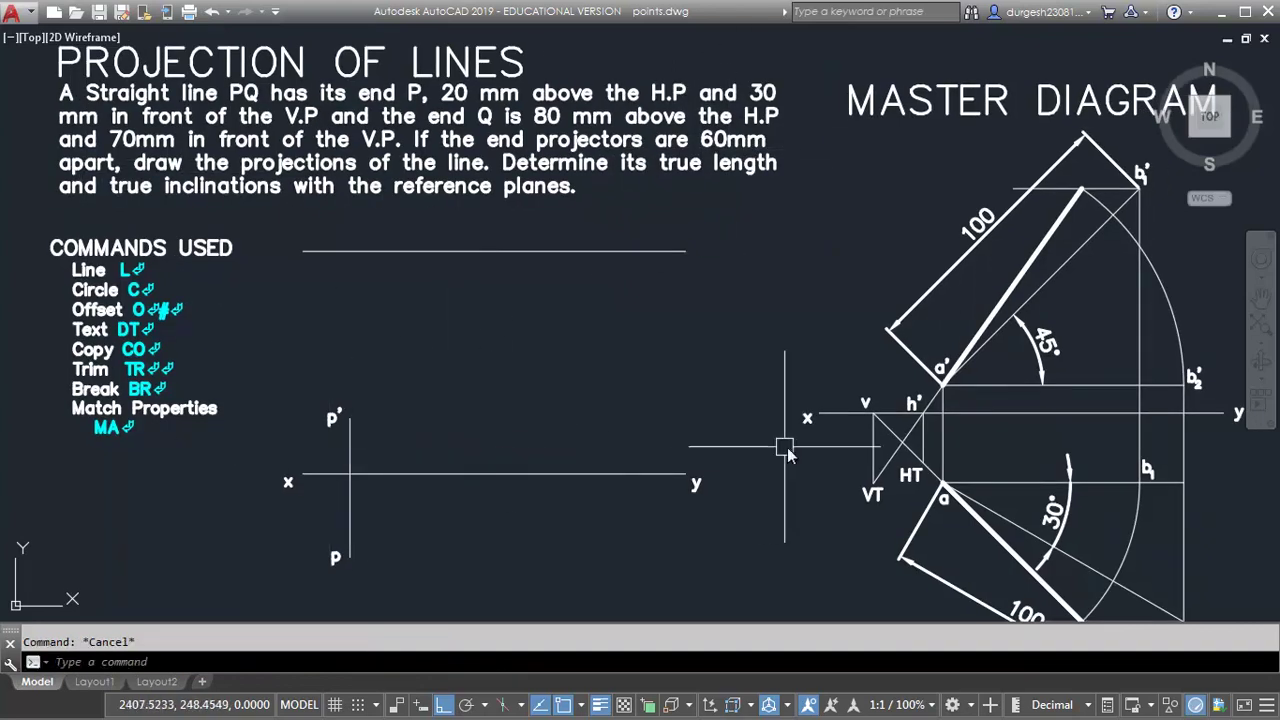
- Draw a vertical projector in the master diagram joining the far ends of the upper and lower thick projection lines
mouse_move(1141, 416)
middle_down()
mouse_move(1107, 364)
mouse_move(856, 361)
middle_up()
text(l)
key(Return)
click(795, 137)
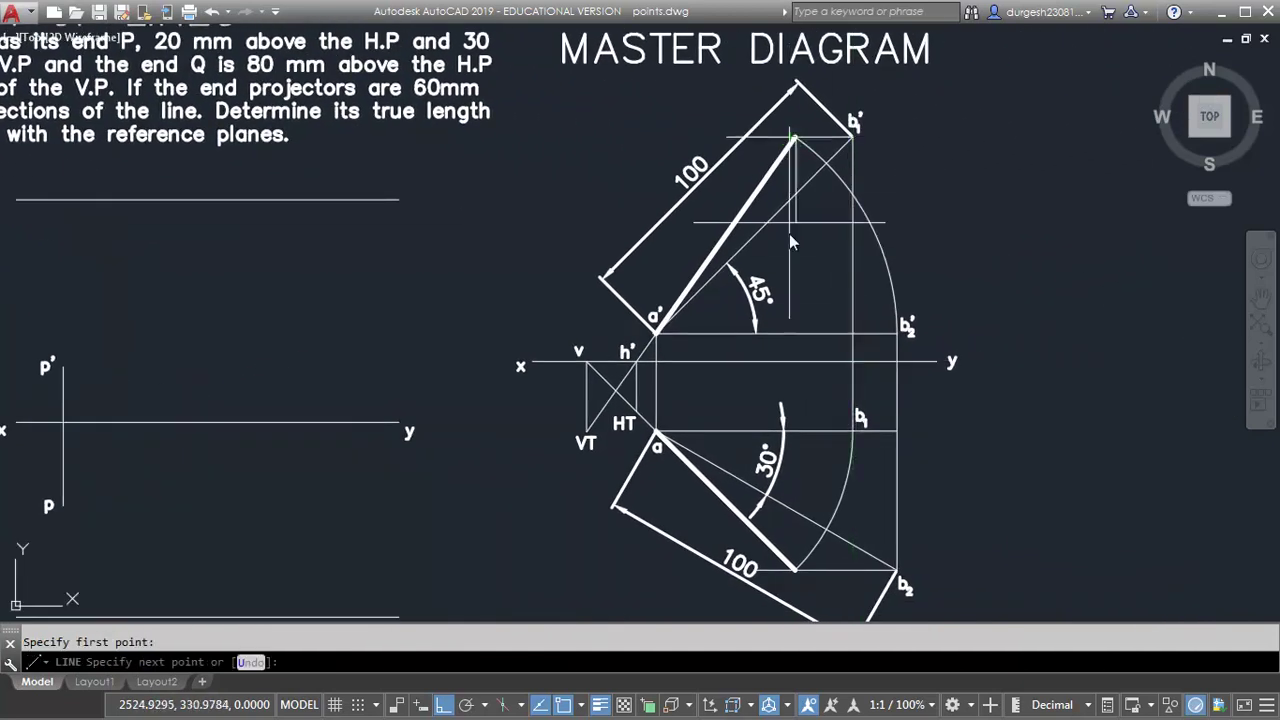
click(795, 567)
key(Return)
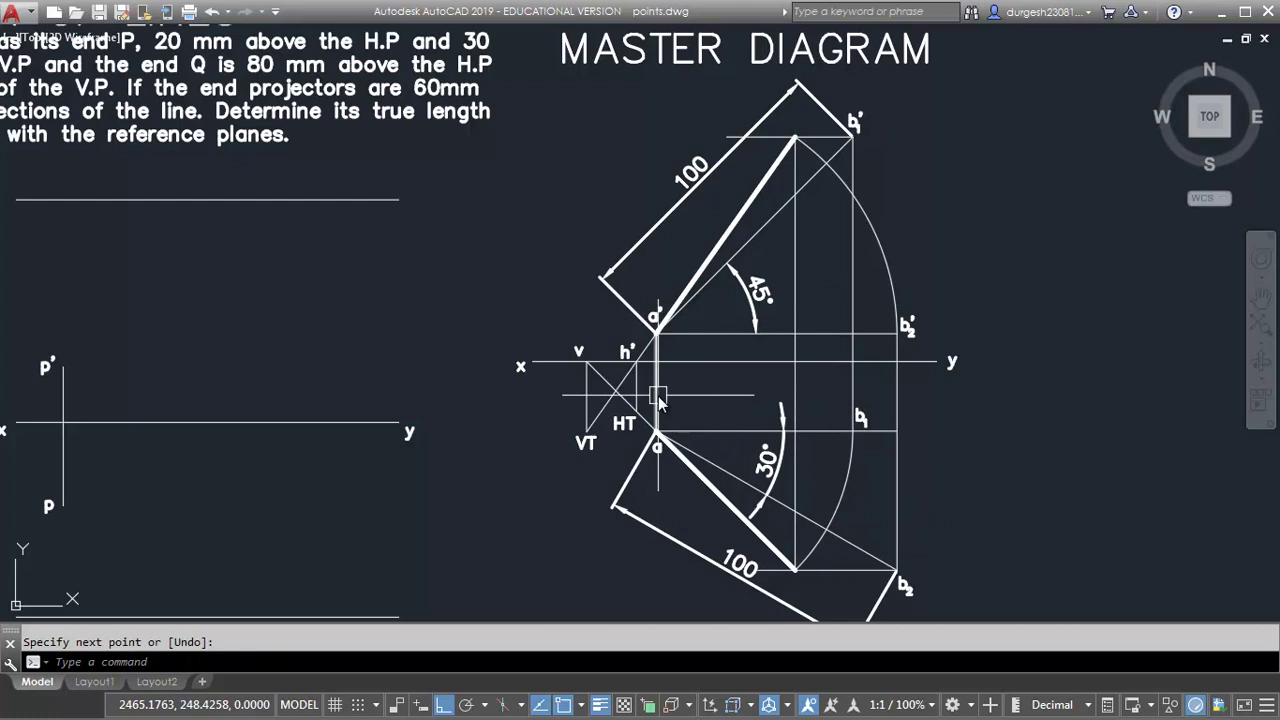
- Highlight the two end projectors in the master diagram to examine their spacing, and clear the selection
click(656, 392)
click(795, 378)
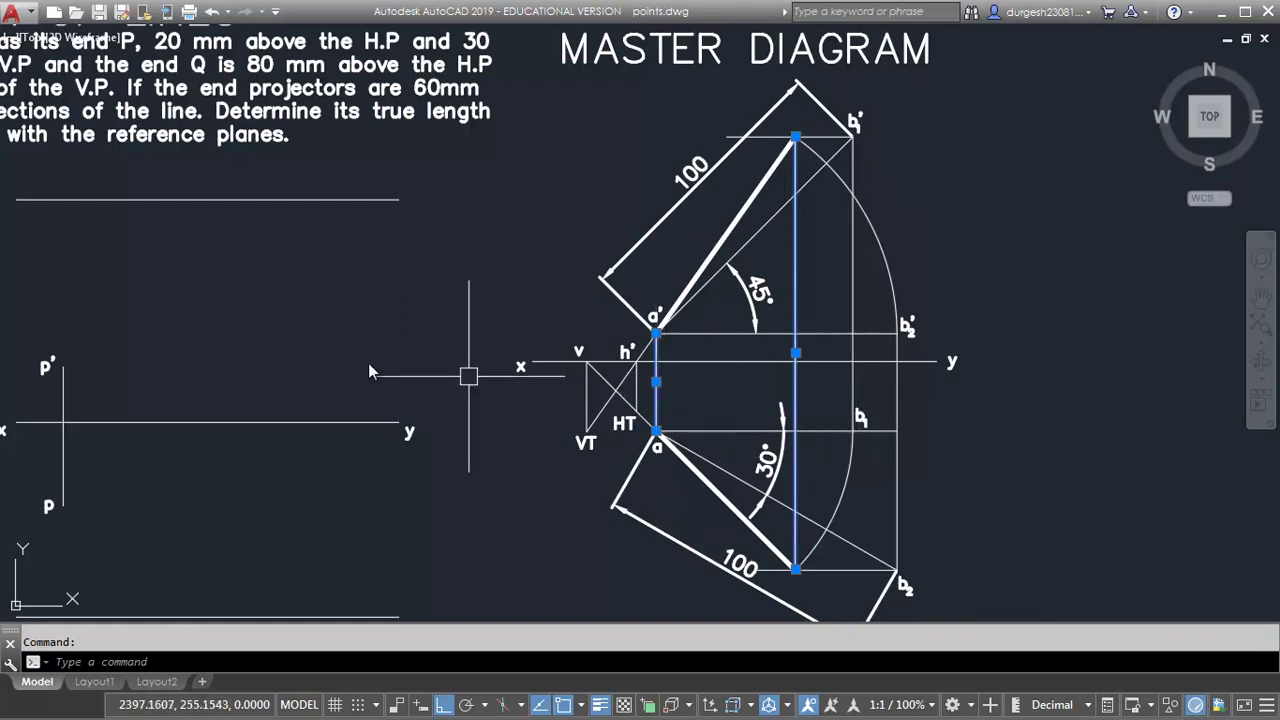
middle_drag(268, 537, 388, 529)
key(Escape)
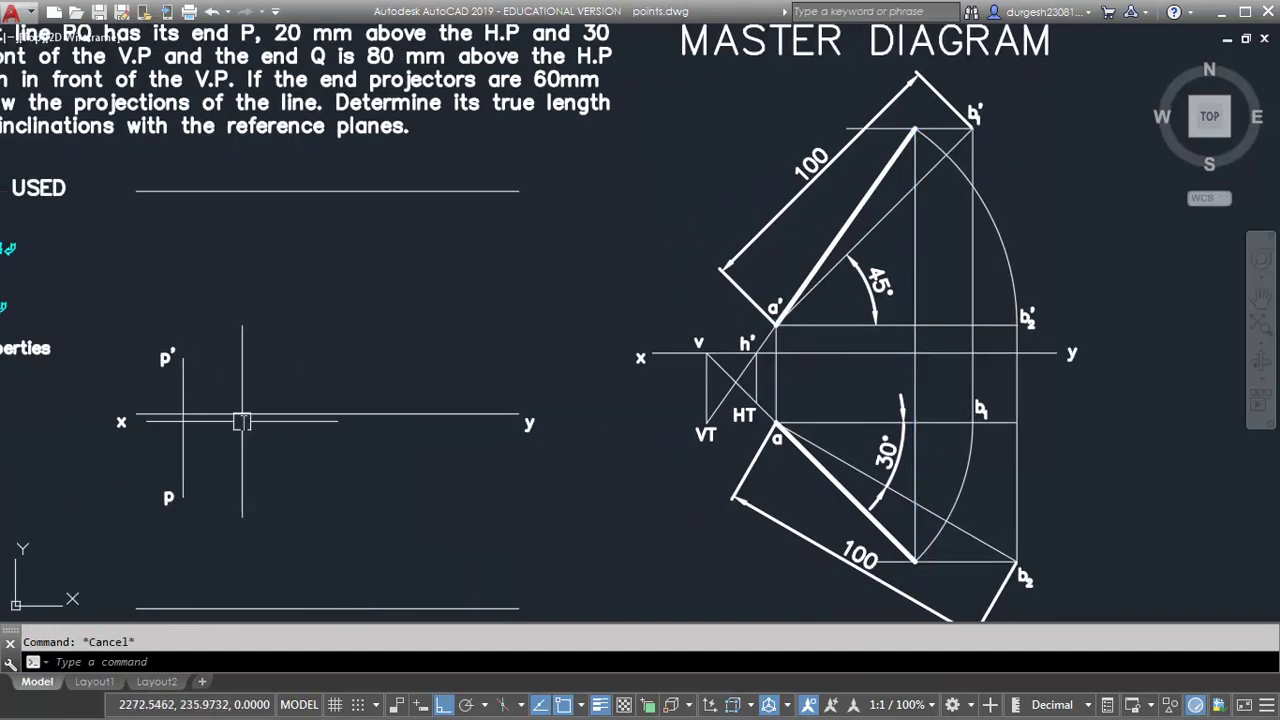
mouse_move(242, 421)
middle_down()
mouse_move(258, 386)
mouse_move(298, 421)
middle_up()
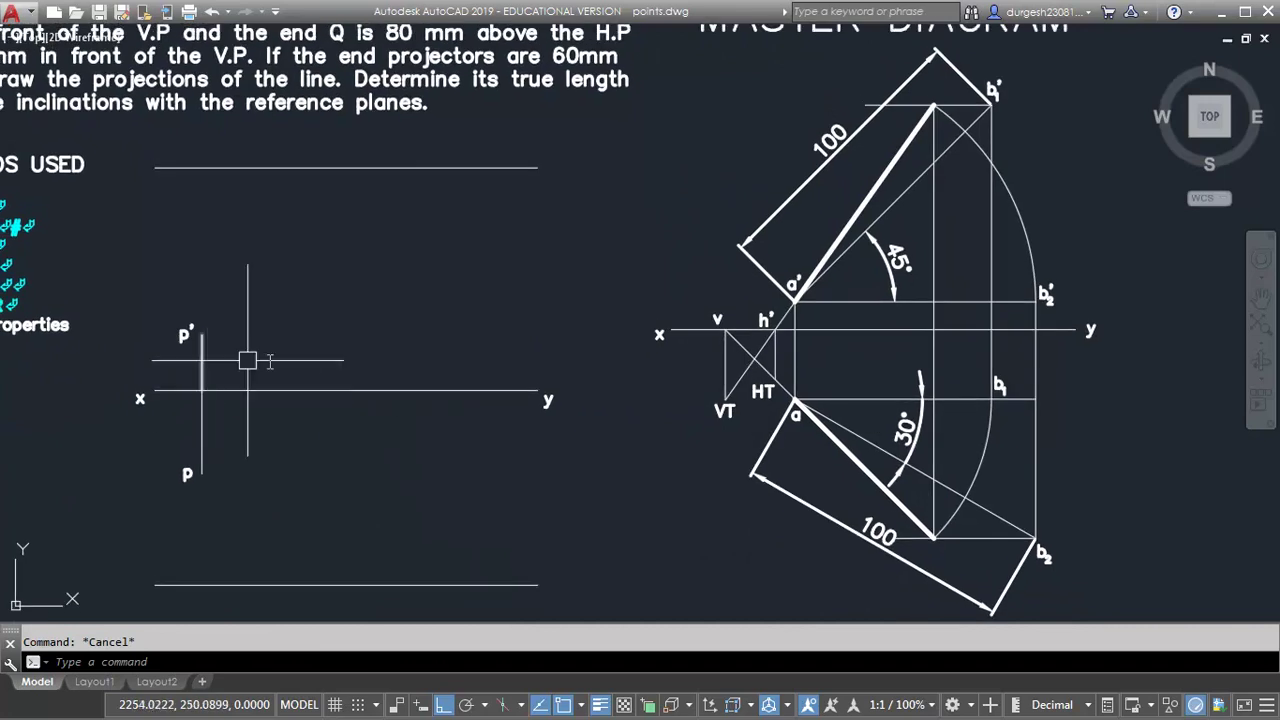
middle_drag(356, 360, 414, 398)
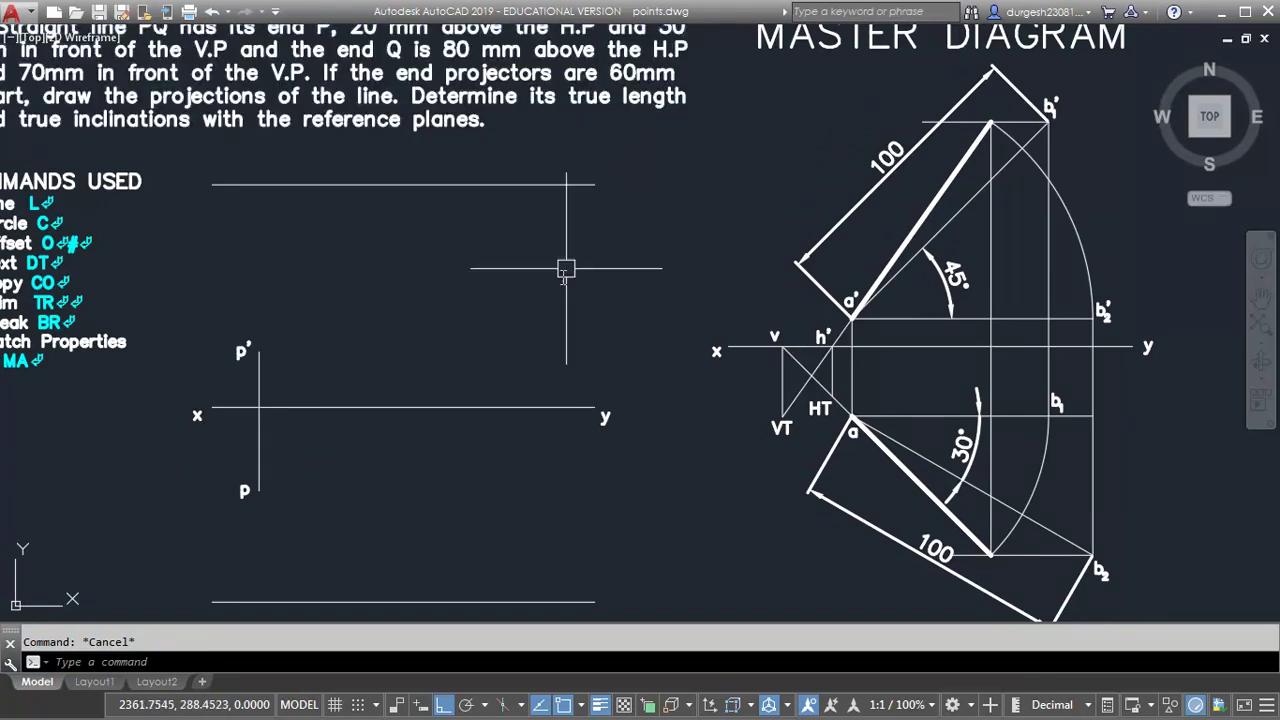
- Offset the upper part of the p'p projector 60 mm toward y to locate the end projector of Q
text(c)
key(Return)
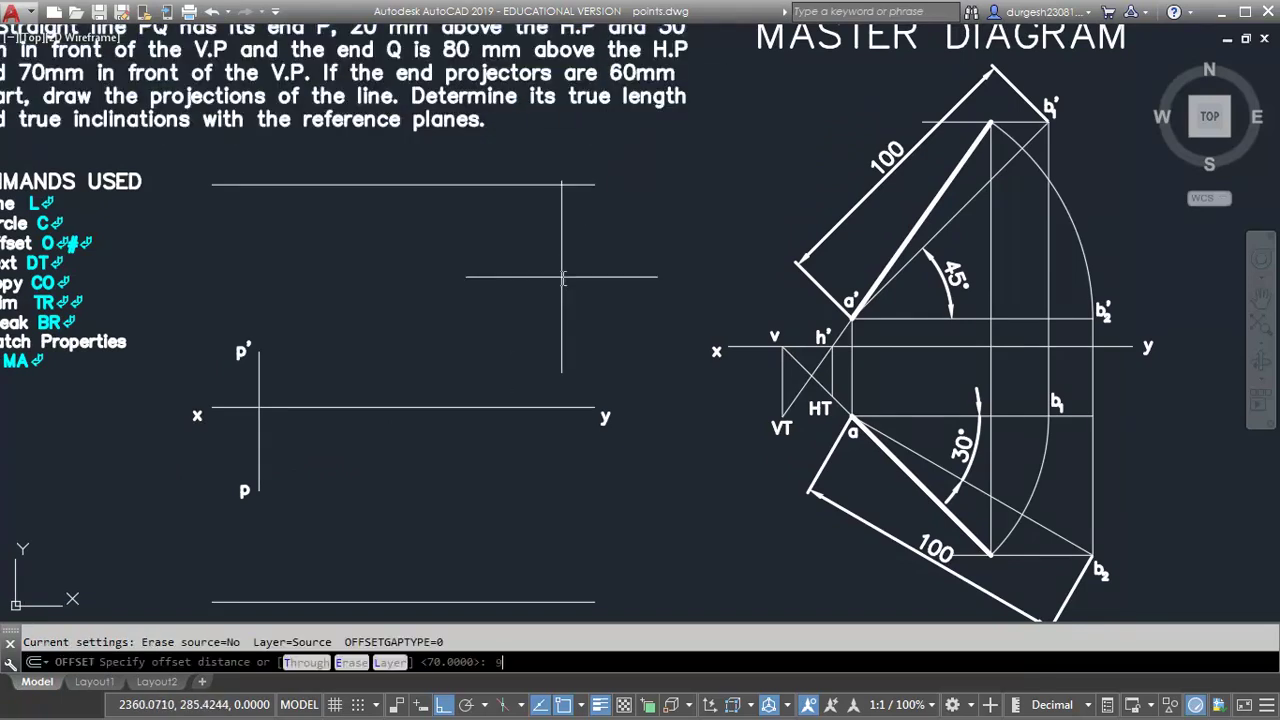
text(60)
key(Return)
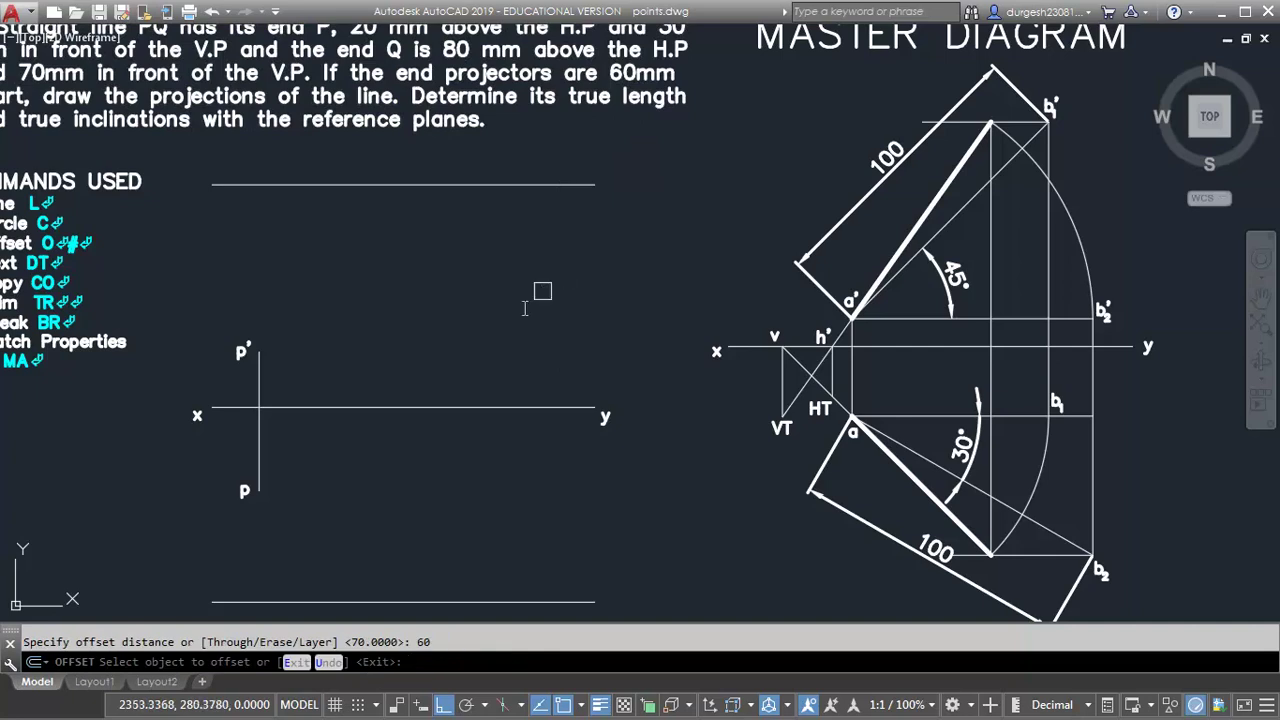
click(259, 372)
click(405, 372)
key(Return)
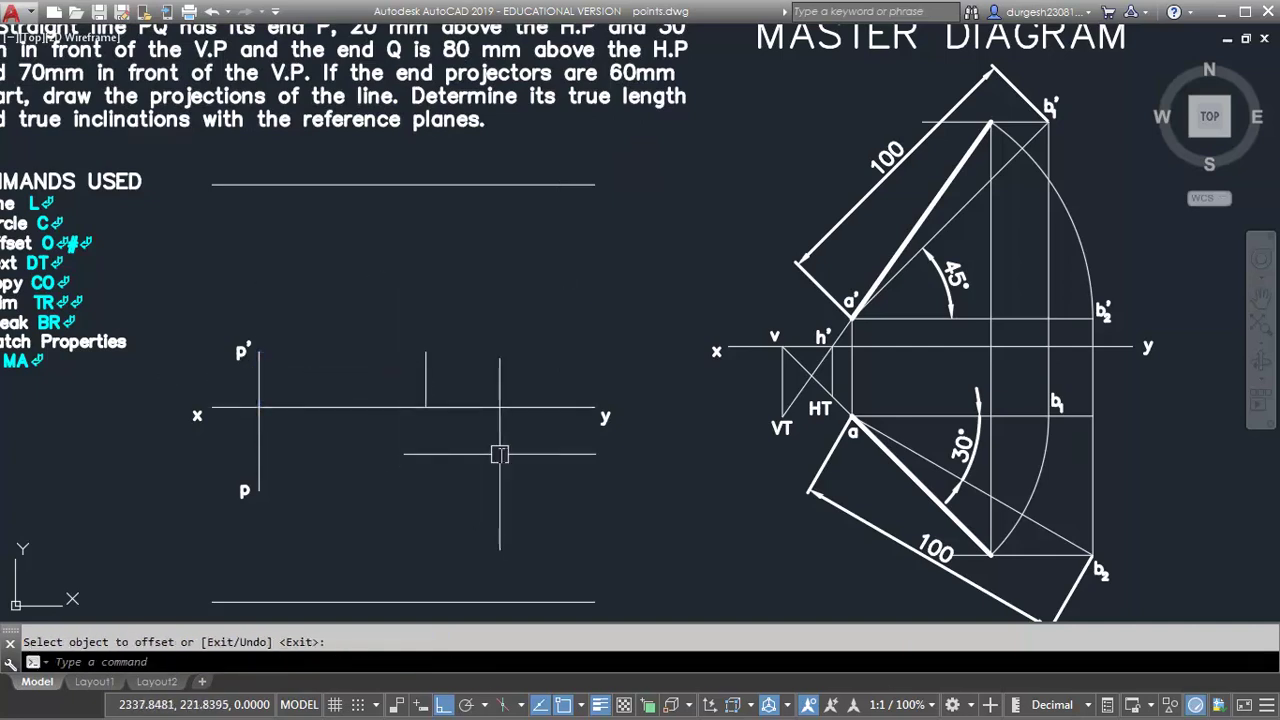
- Extend the new projector of Q up to the 80 mm line and down to the 70 mm line
middle_drag(500, 451, 508, 433)
text(ex)
key(Return)
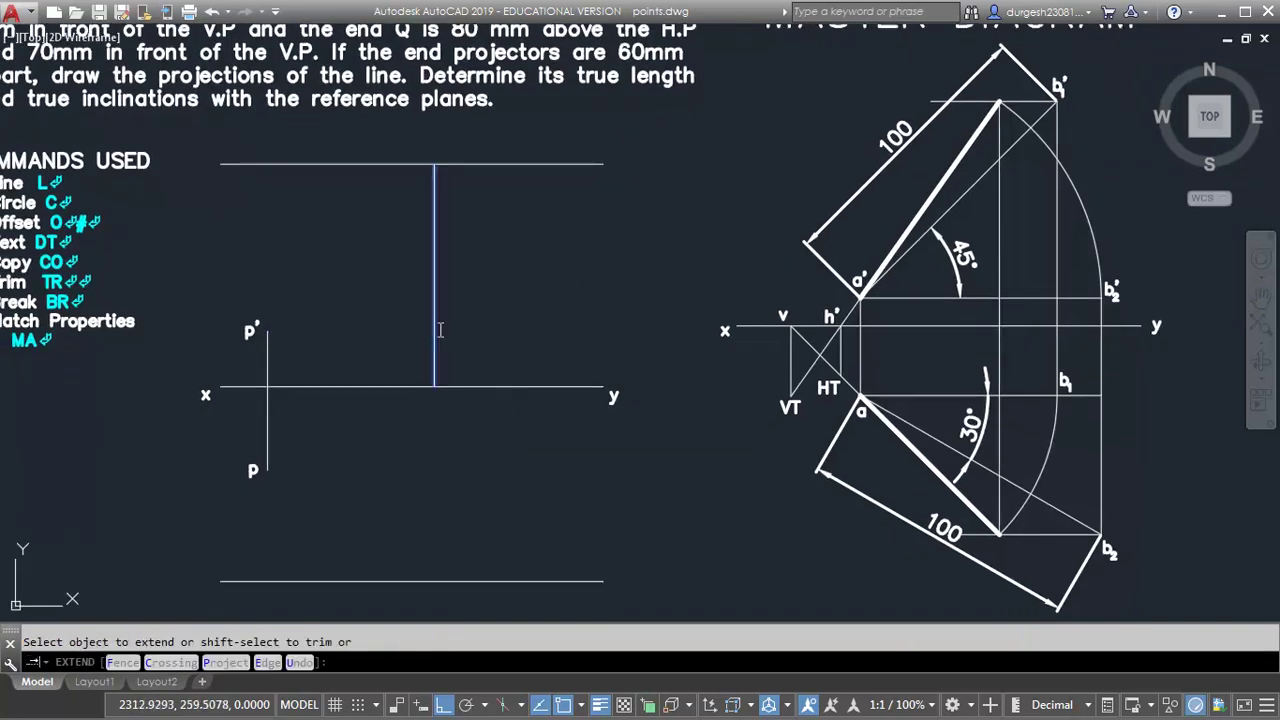
click(440, 383)
key(Return)
middle_drag(510, 458, 506, 476)
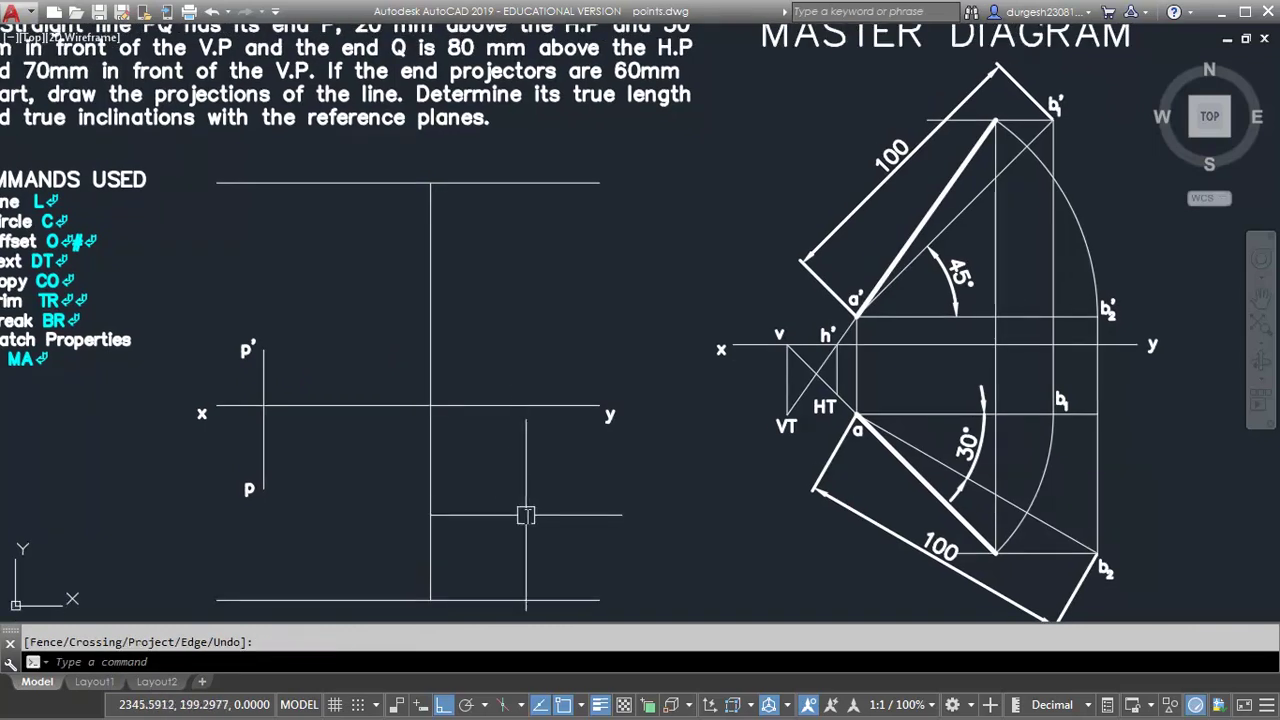
- Trim the parts of the upper and lower horizontal lines that run past the projector of Q toward y
text(tr)
key(Return)
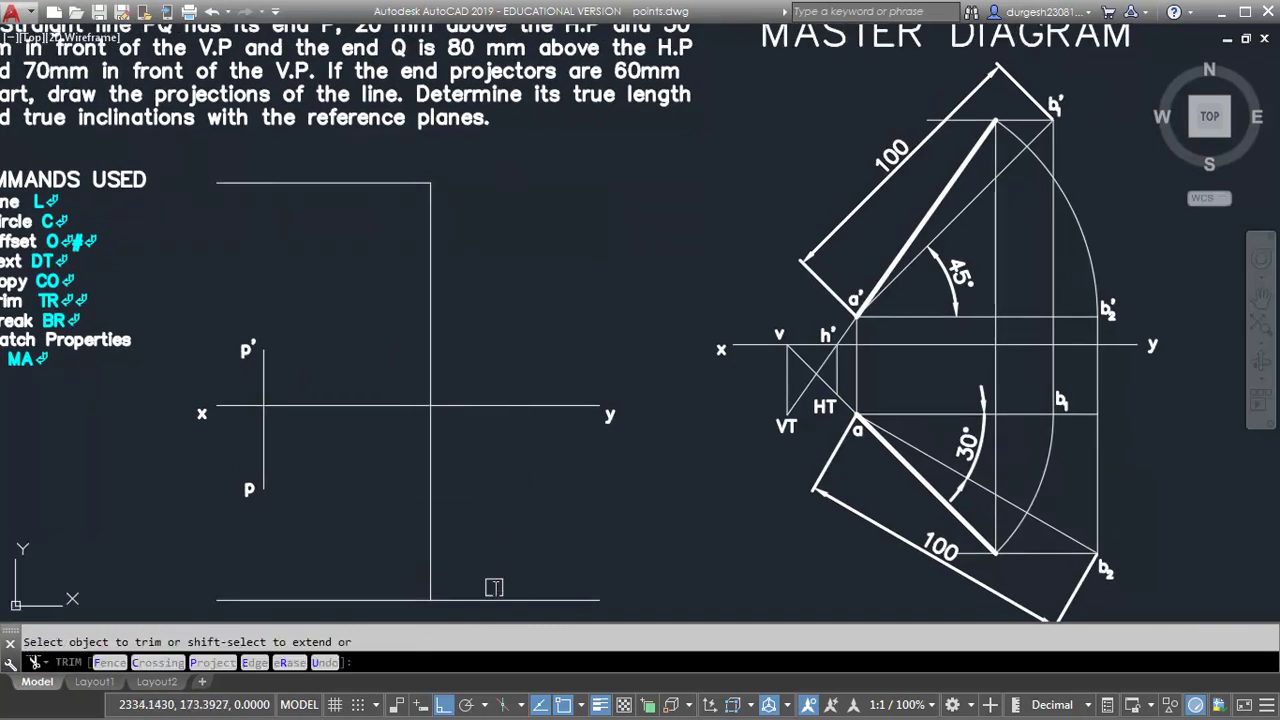
click(496, 599)
key(Return)
- Stretch the y end of the reference line, together with its label, closer to the projector of Q
middle_drag(593, 525, 585, 520)
text(s)
key(Return)
click(647, 366)
click(567, 451)
key(Return)
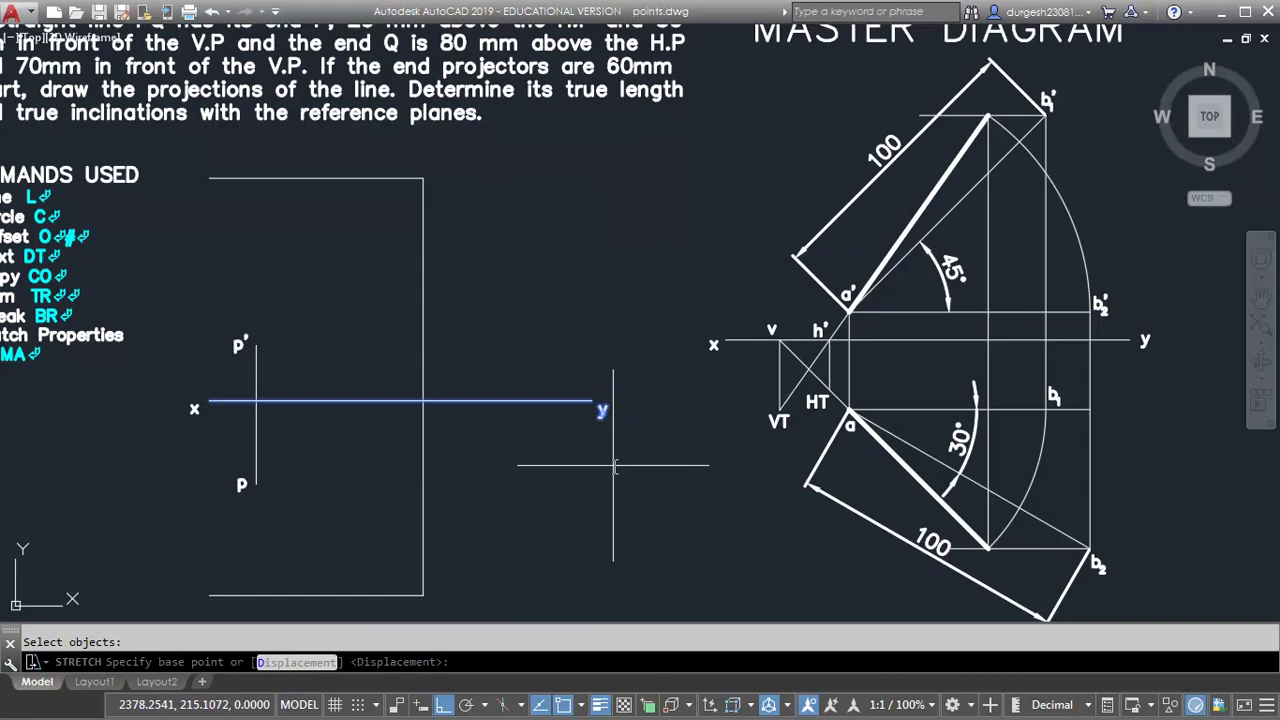
click(615, 467)
click(491, 480)
middle_drag(452, 496, 629, 494)
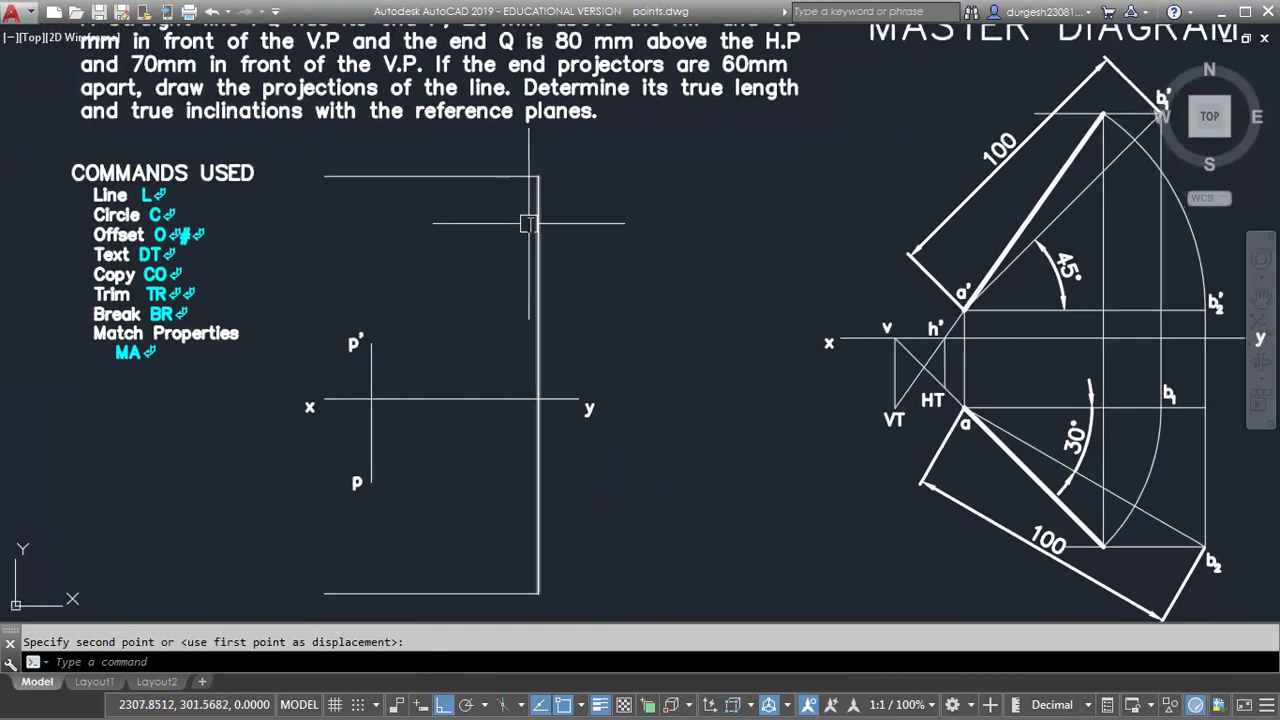
- Copy the p' label to the upper and lower ends of the projector of Q
click(355, 338)
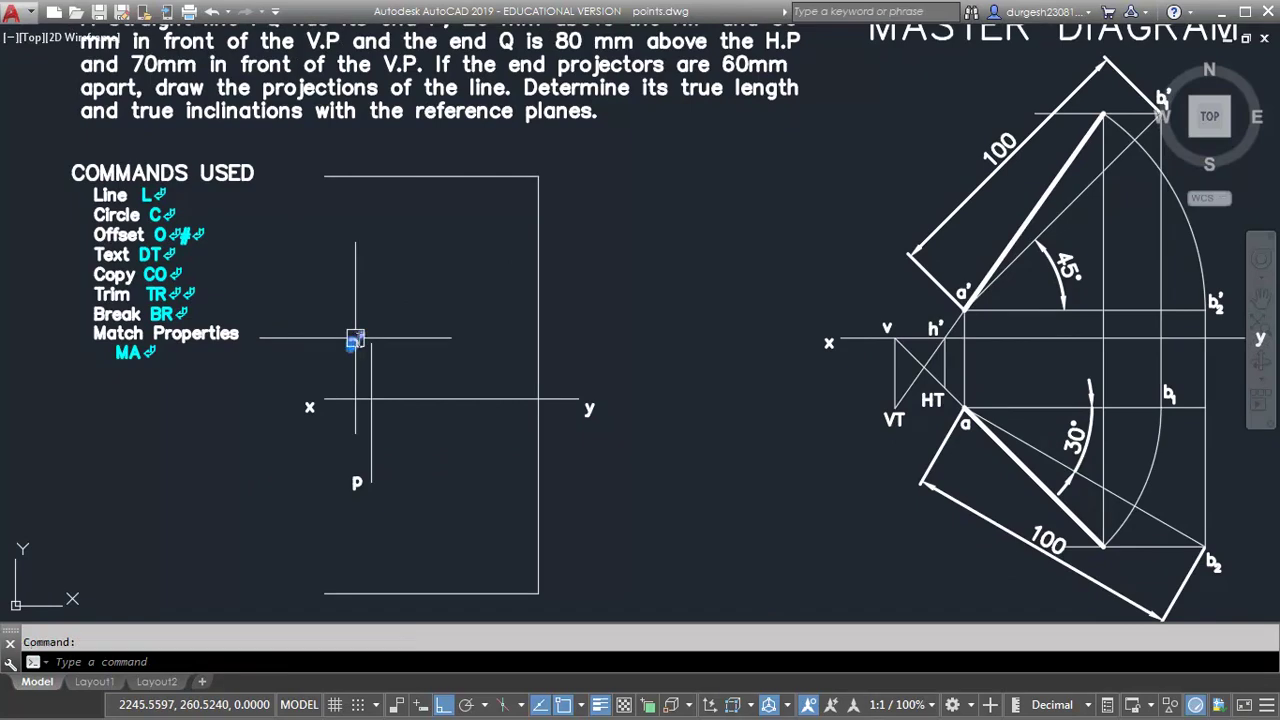
key(ctrl+c)
key(ctrl+v)
click(550, 180)
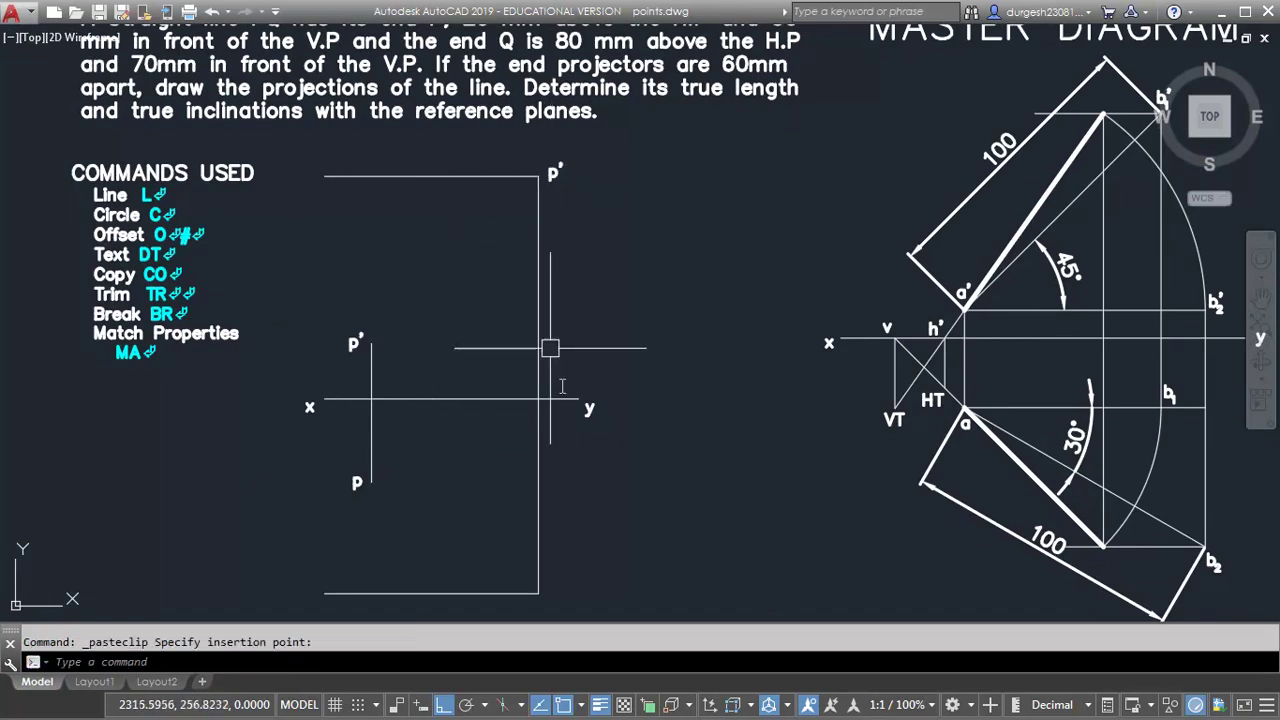
click(549, 598)
- Change the upper copied label to q' and the lower one to q, and save the drawing
double_click(555, 173)
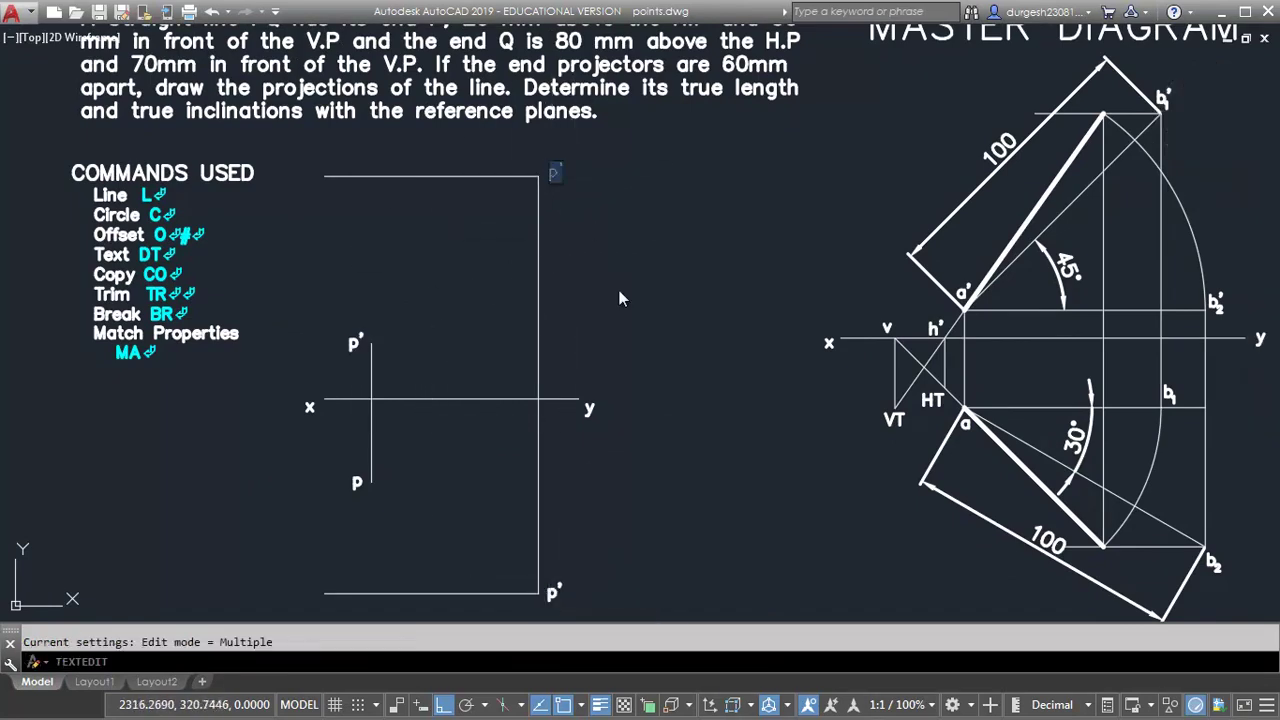
text(q')
click(553, 593)
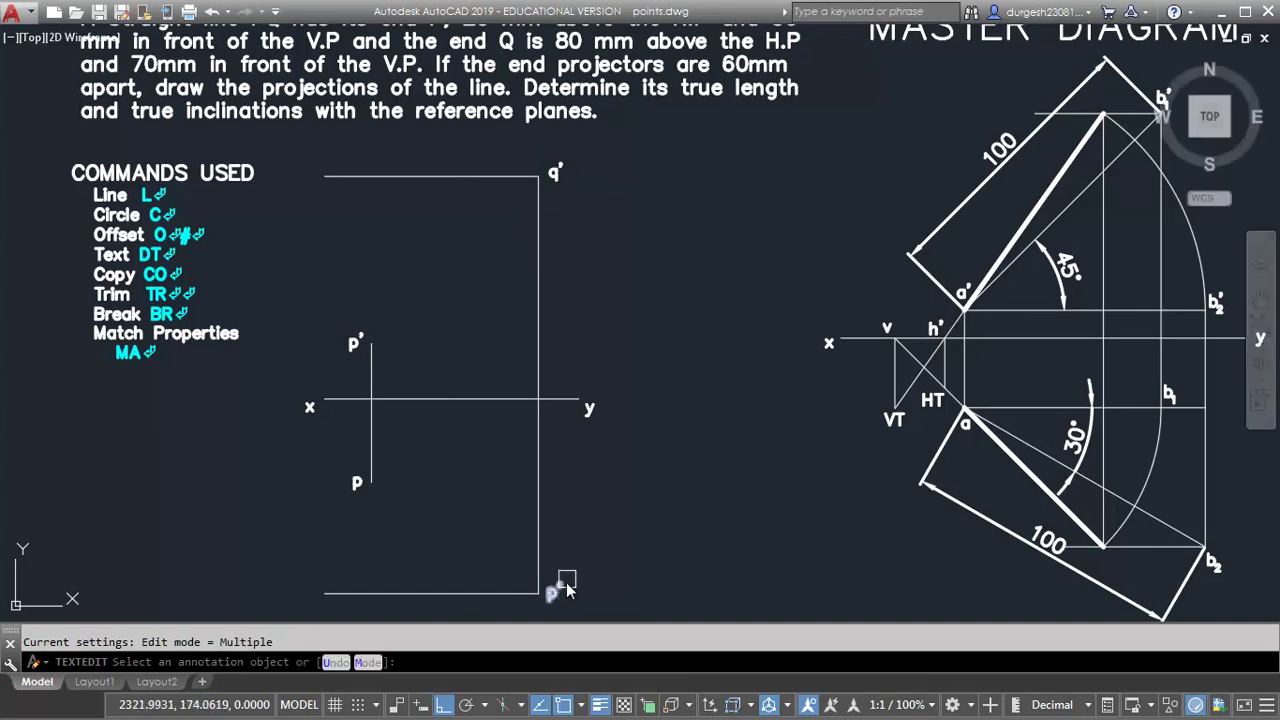
key(Return)
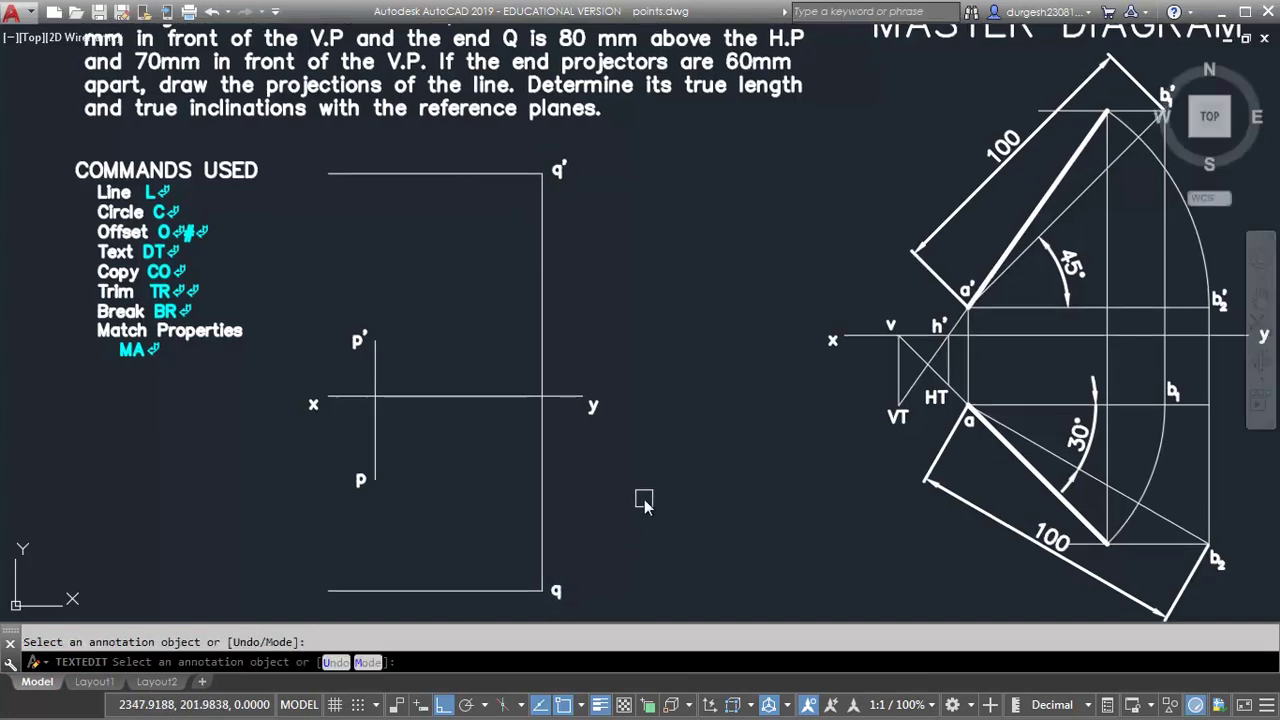
key(ctrl+s)
- Draw the front view as a straight line from p' to q'
middle_drag(644, 499, 661, 498)
text(l)
key(Return)
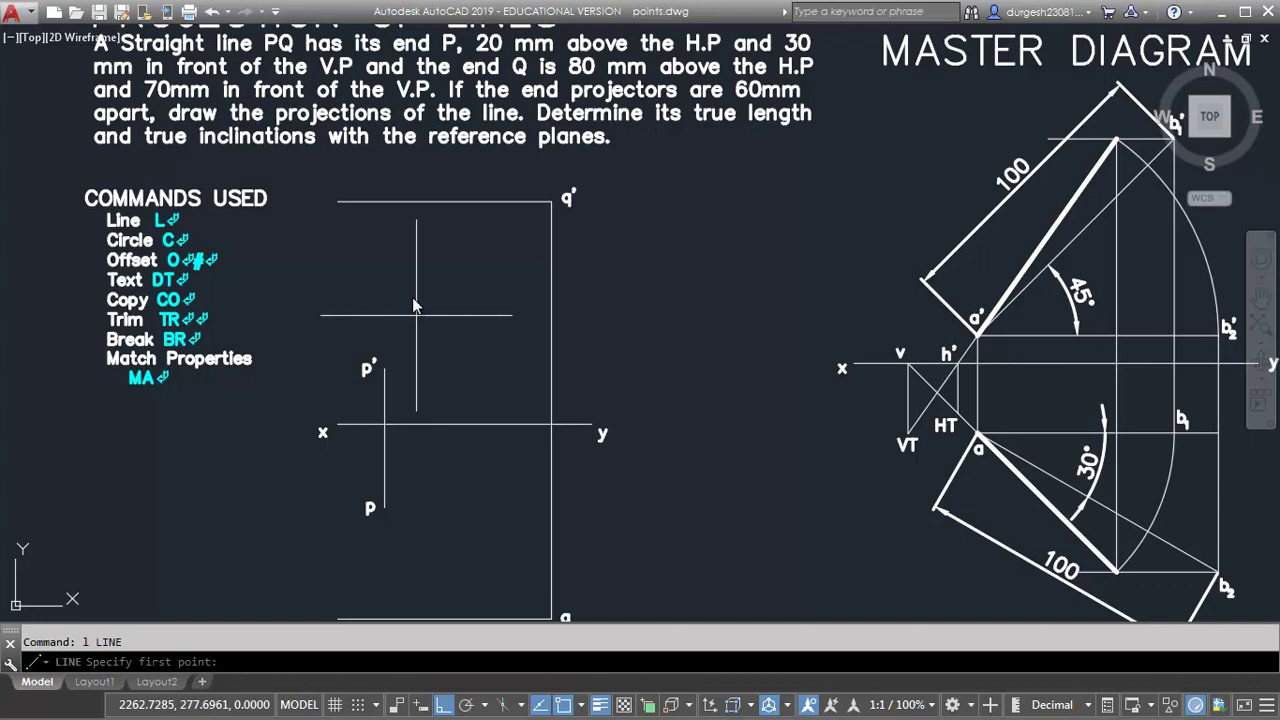
click(383, 387)
click(547, 214)
key(Return)
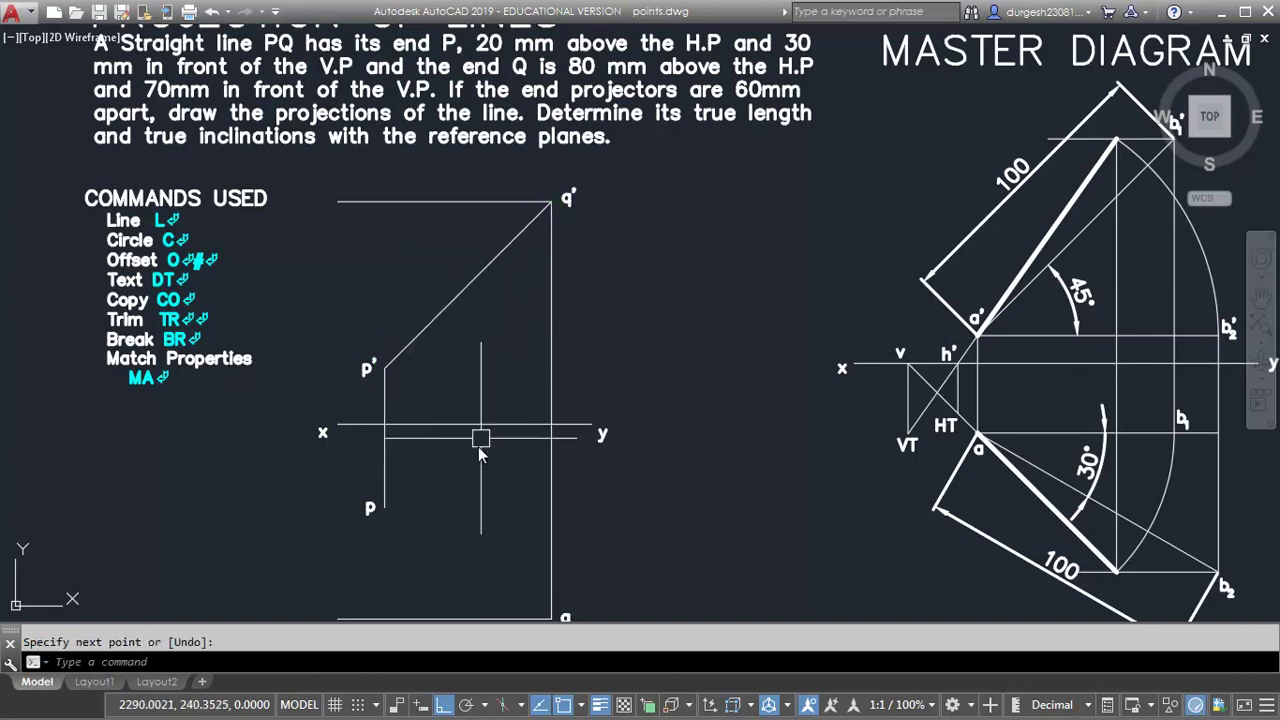
- Draw the top view as a straight line from p to q
middle_drag(520, 540, 514, 498)
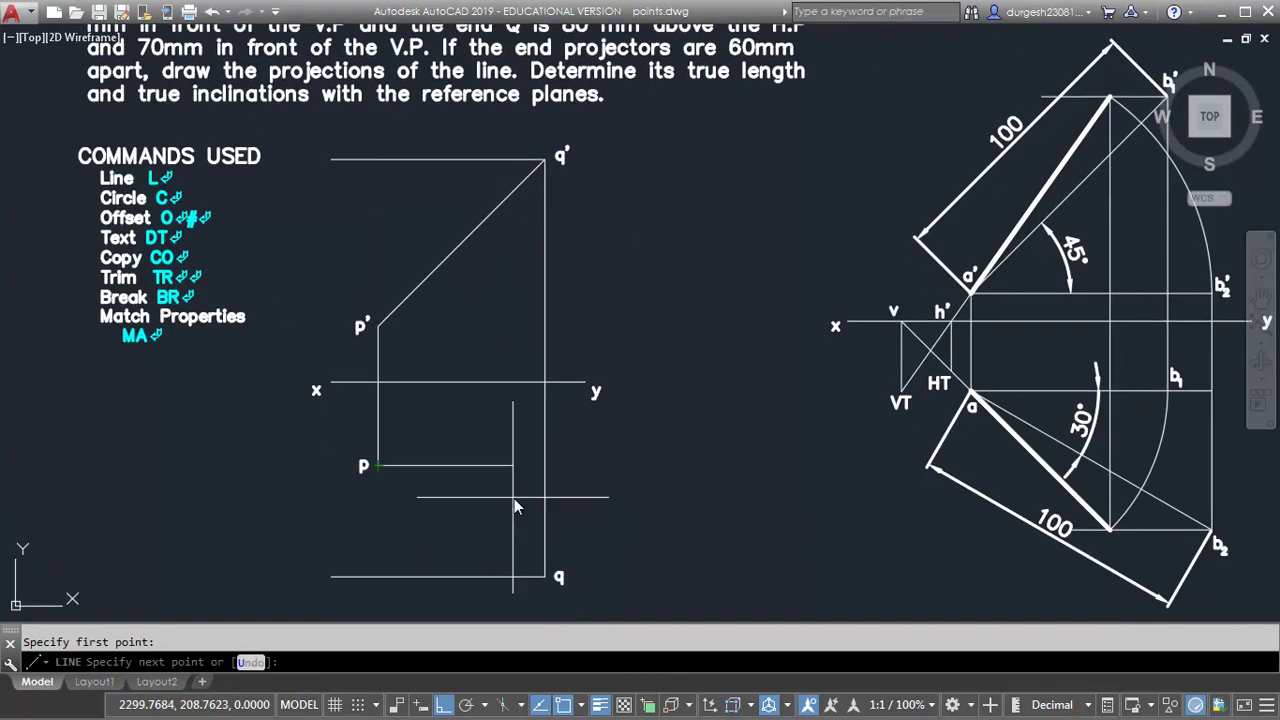
click(545, 545)
key(Return)
middle_drag(666, 519, 644, 525)
- Highlight the two thick projection lines of the master diagram for comparison, and clear the selection
click(1014, 466)
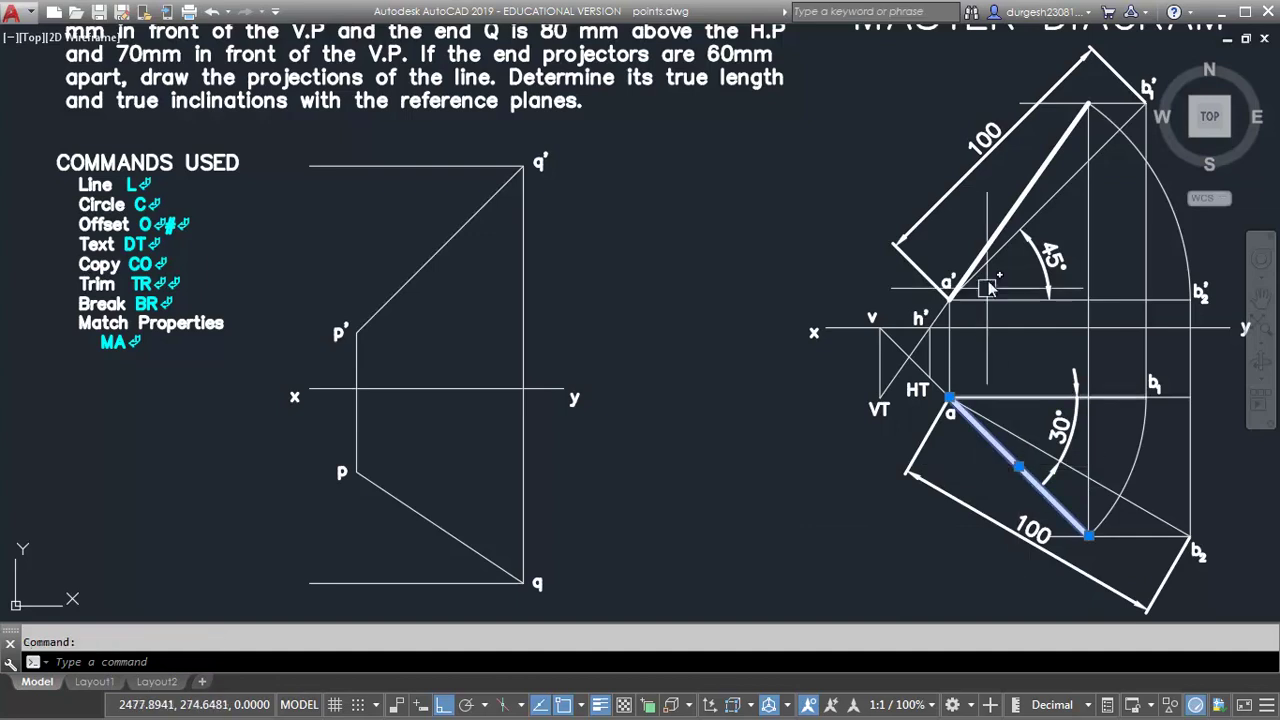
click(1000, 222)
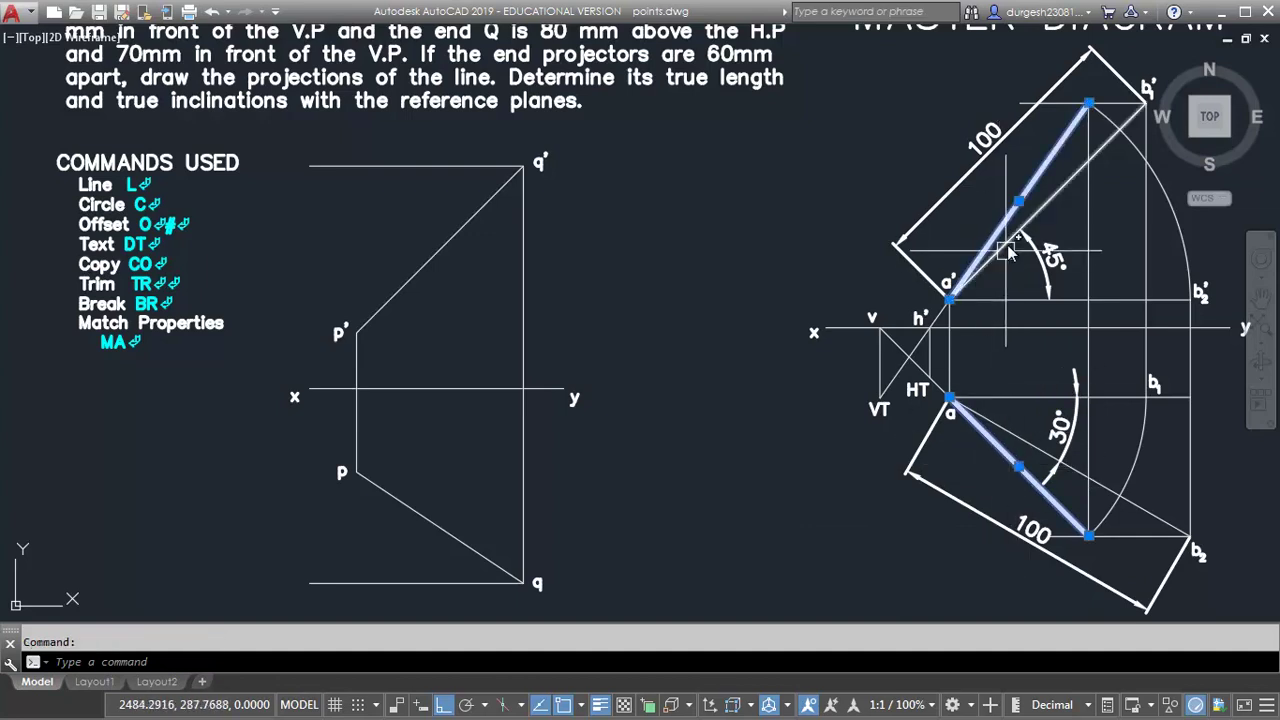
key(Escape)
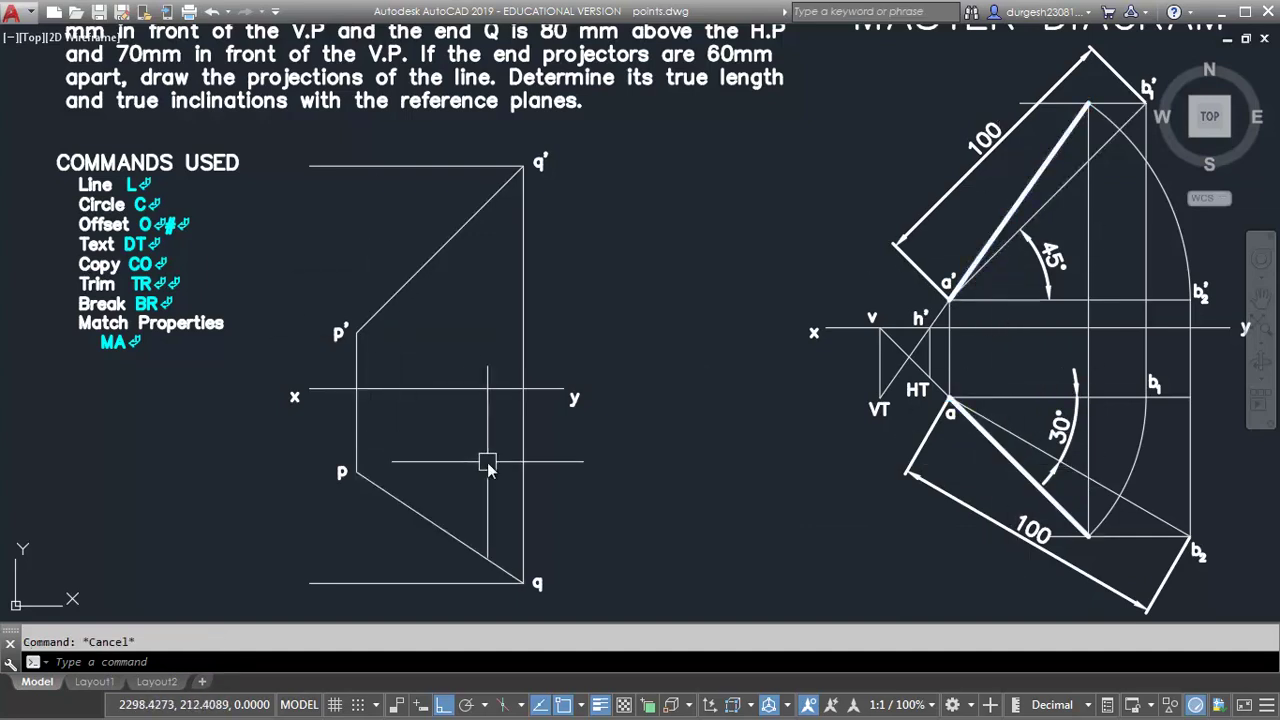
- Match the thick lineweight of the master diagram's upper projection line onto lines p'q' and pq
text(m)
click(1000, 221)
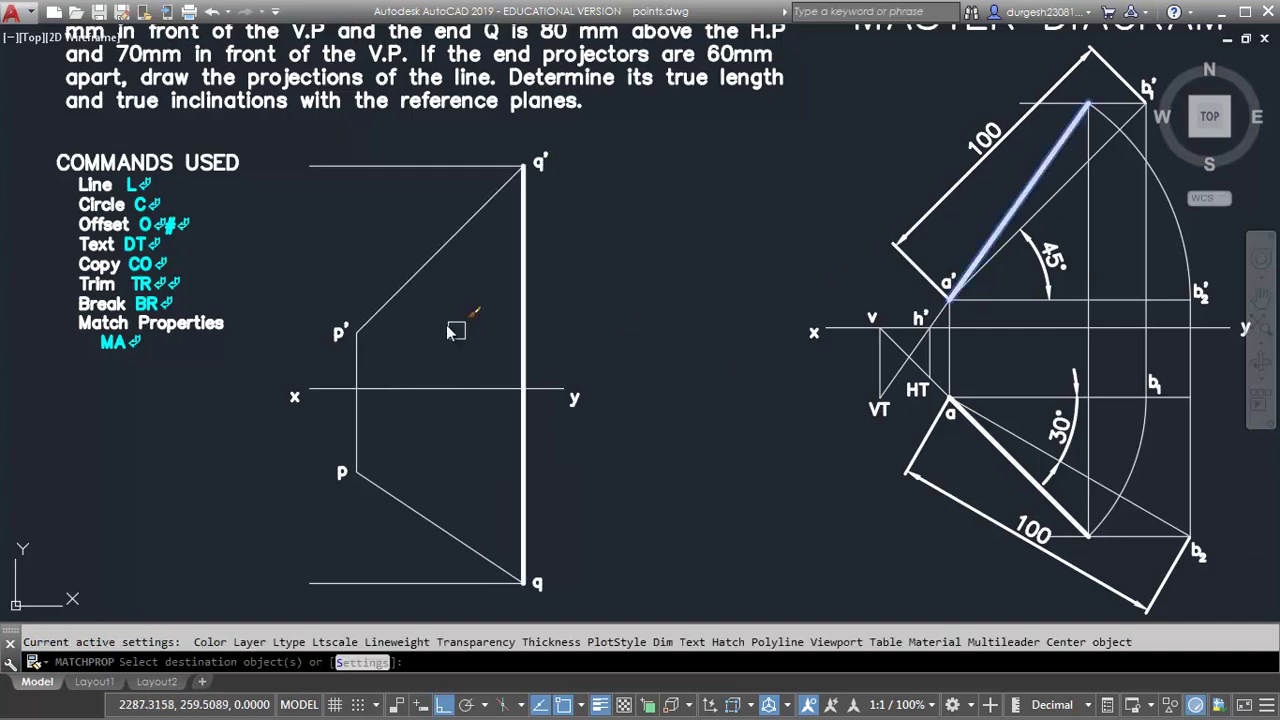
click(390, 497)
key(Return)
mouse_move(536, 496)
middle_down()
mouse_move(542, 486)
mouse_move(534, 502)
middle_up()
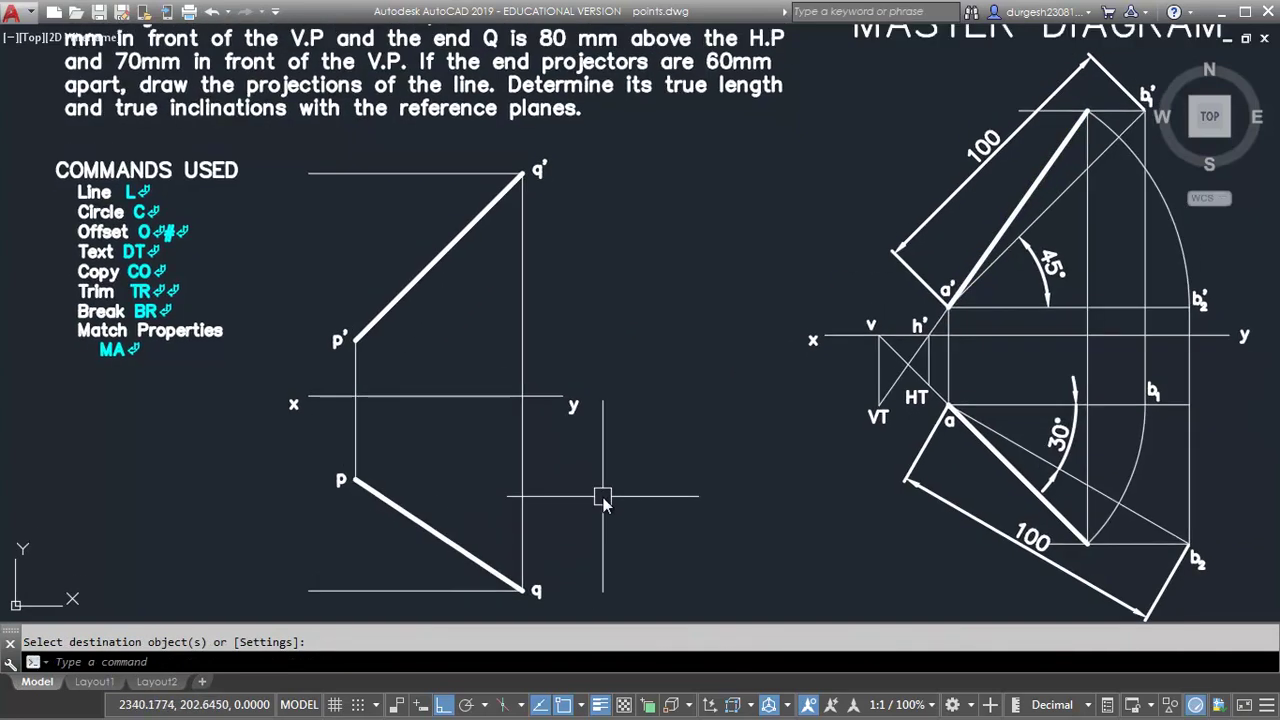
middle_drag(522, 445, 516, 484)
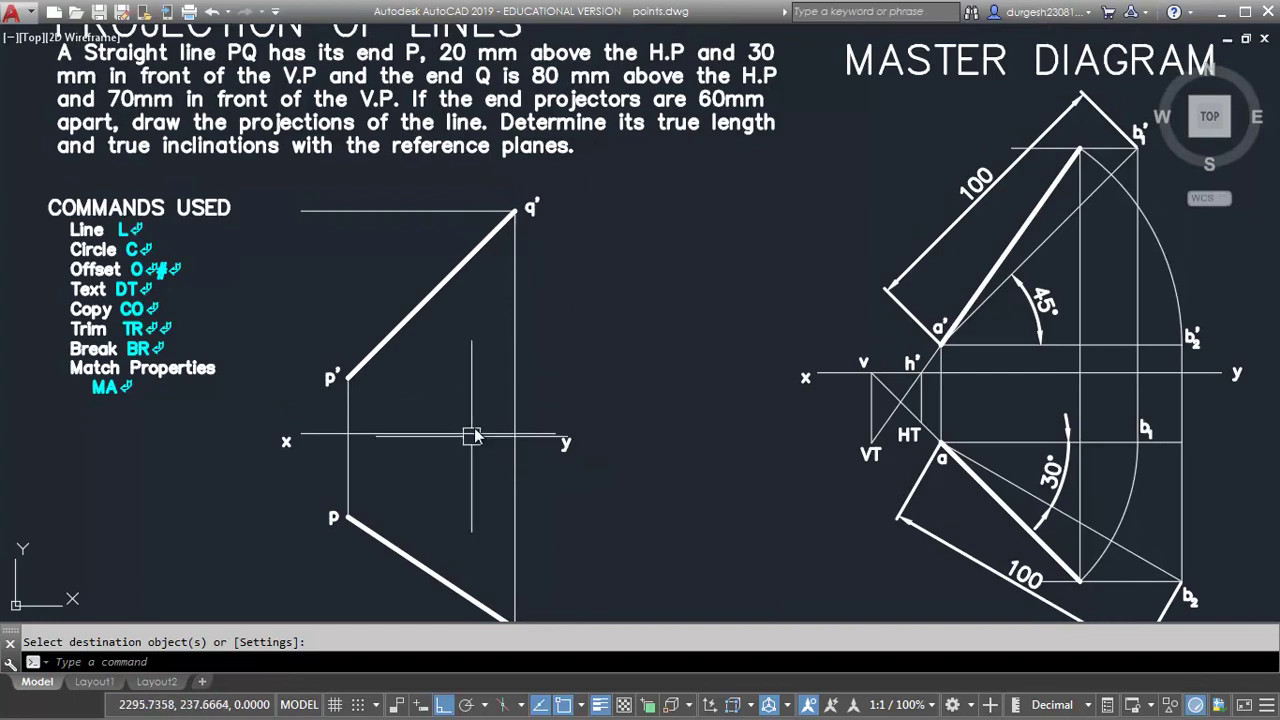
middle_drag(586, 326, 586, 338)
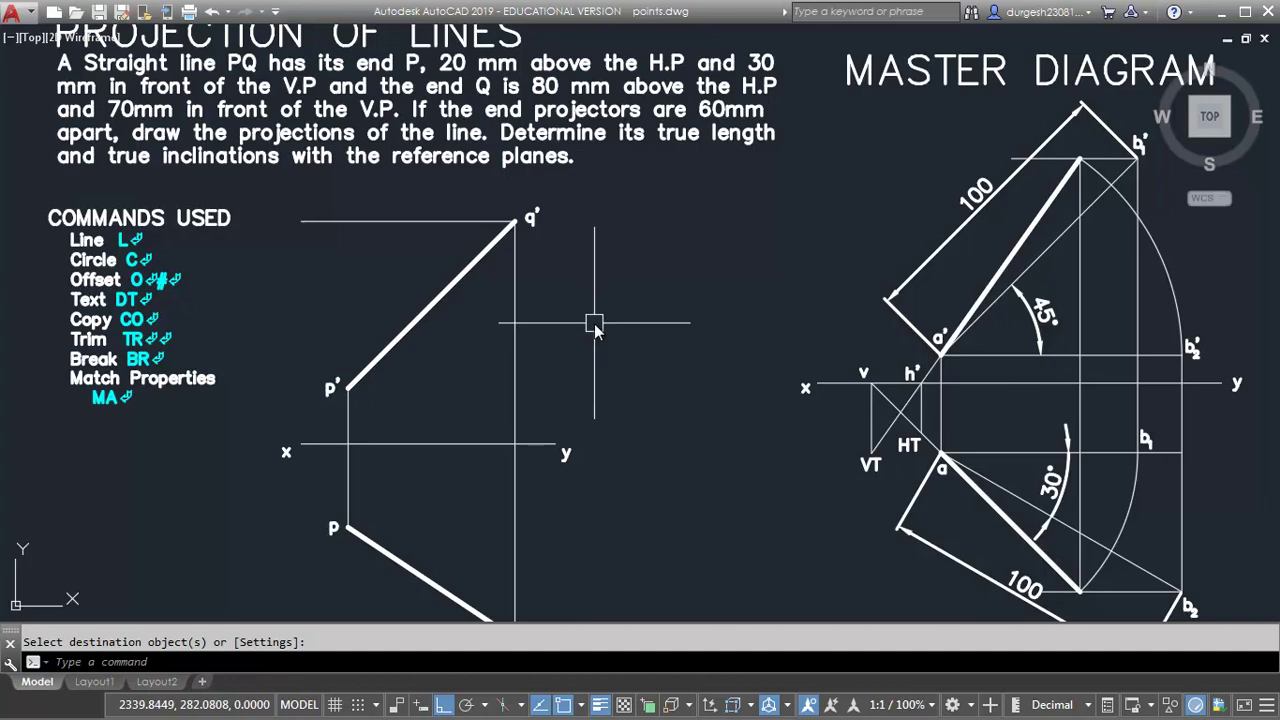
key(Escape)
text(o)
key(Return)
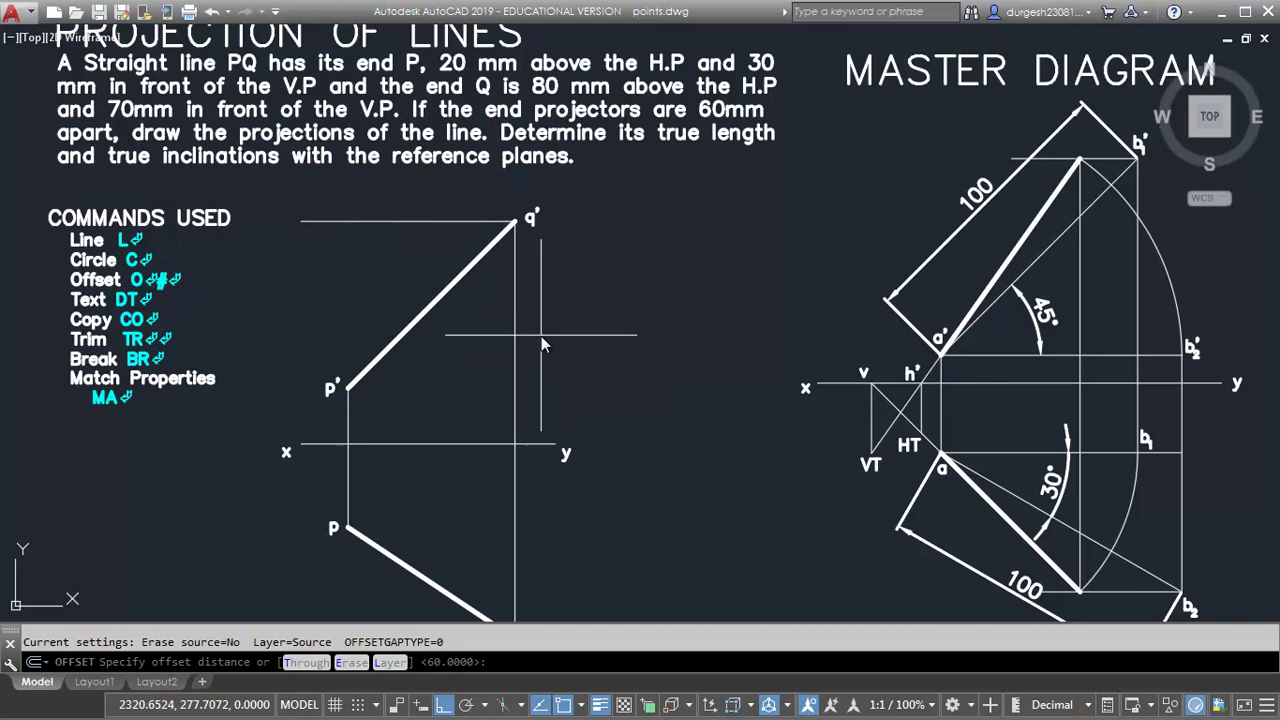
key(Escape)
- Draw a circle centred at p' and passing through q', following the arc construction of the master diagram
mouse_move(503, 360)
middle_down()
mouse_move(510, 373)
mouse_move(529, 366)
middle_up()
middle_drag(1029, 222, 1021, 206)
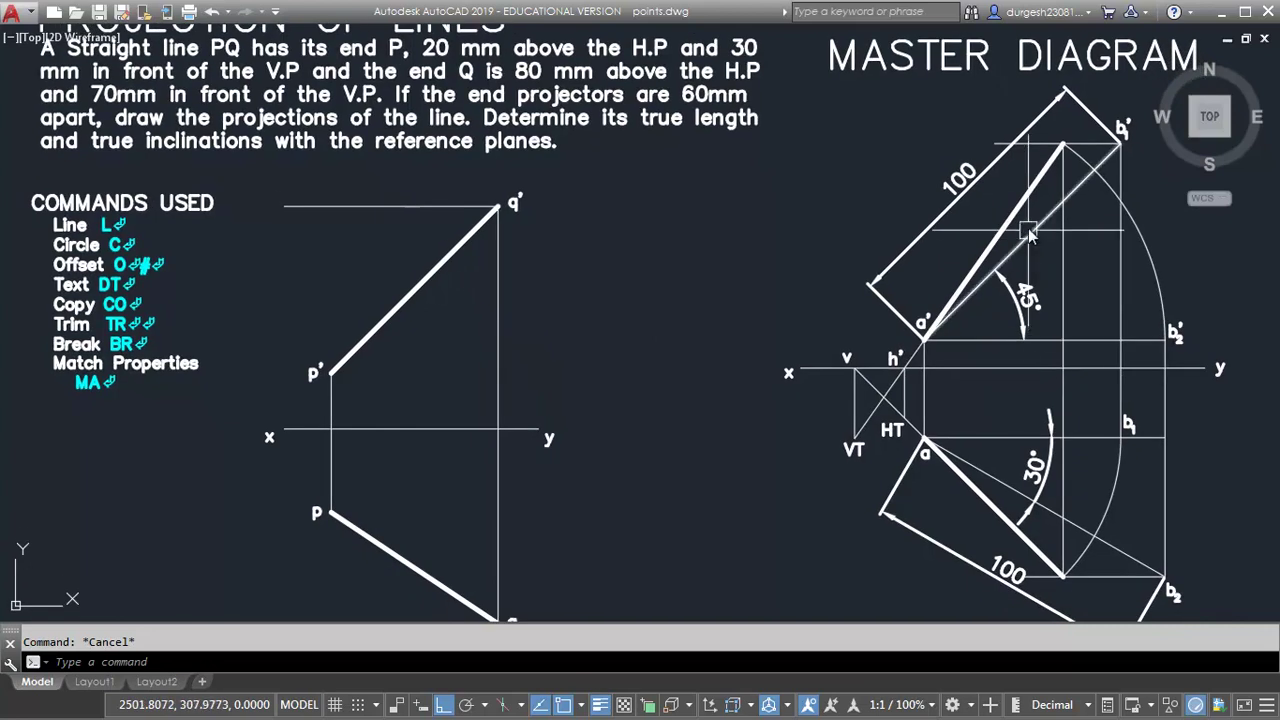
click(1021, 206)
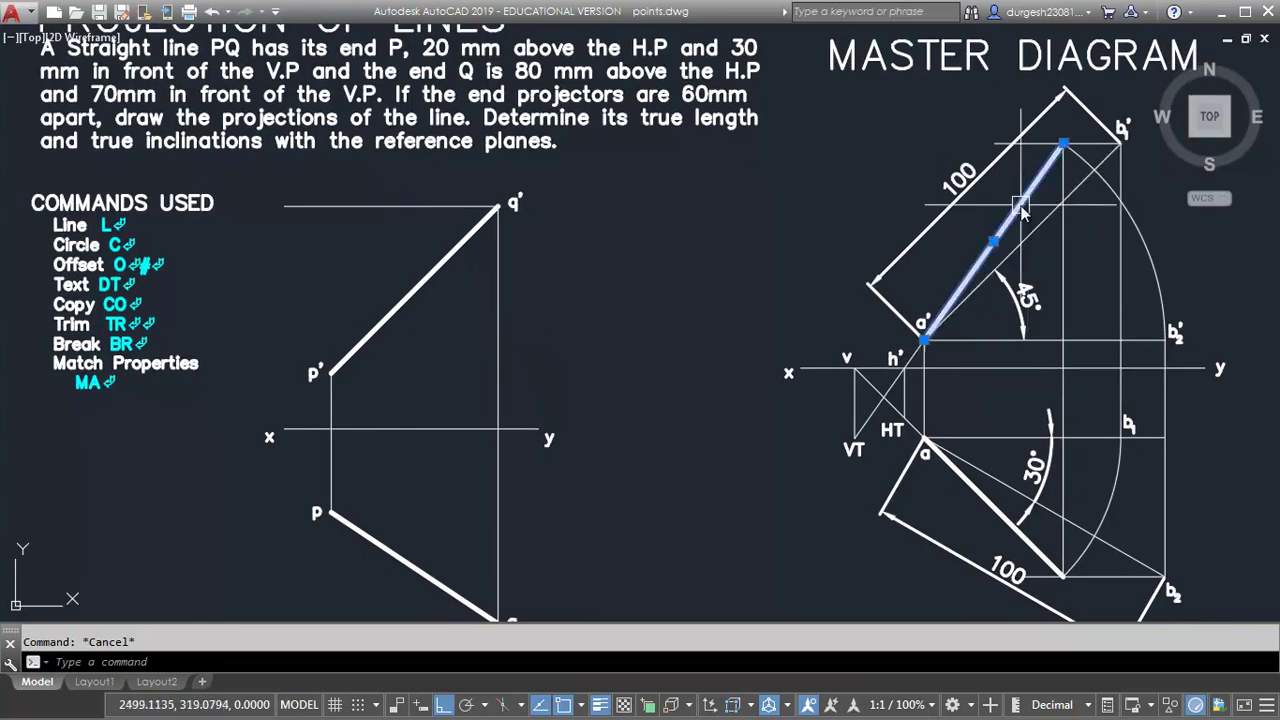
click(1114, 186)
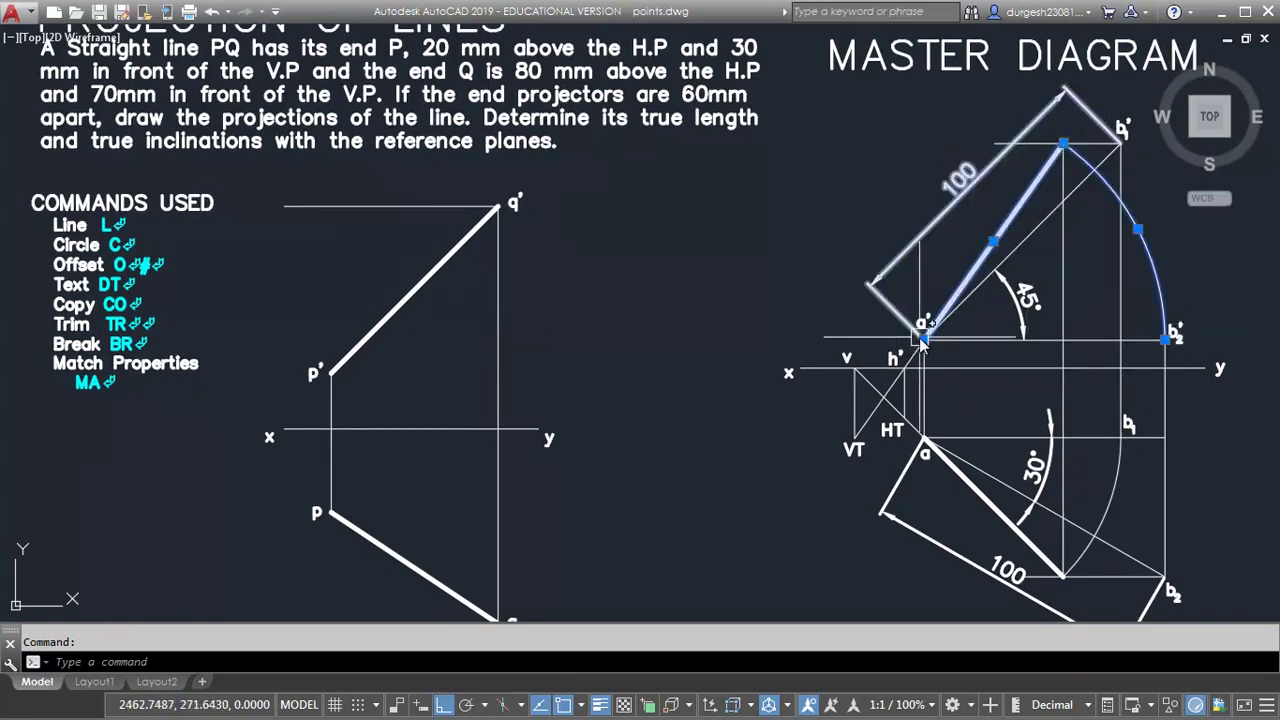
text(c)
key(Return)
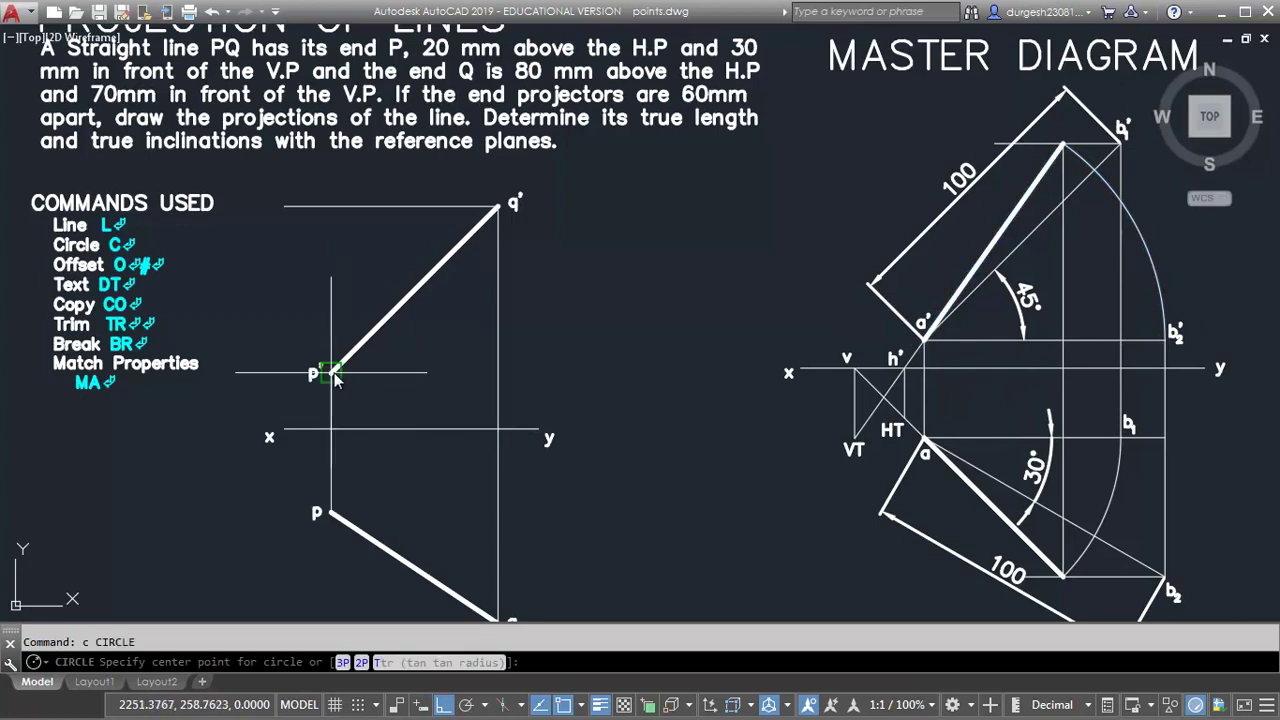
click(333, 371)
click(497, 208)
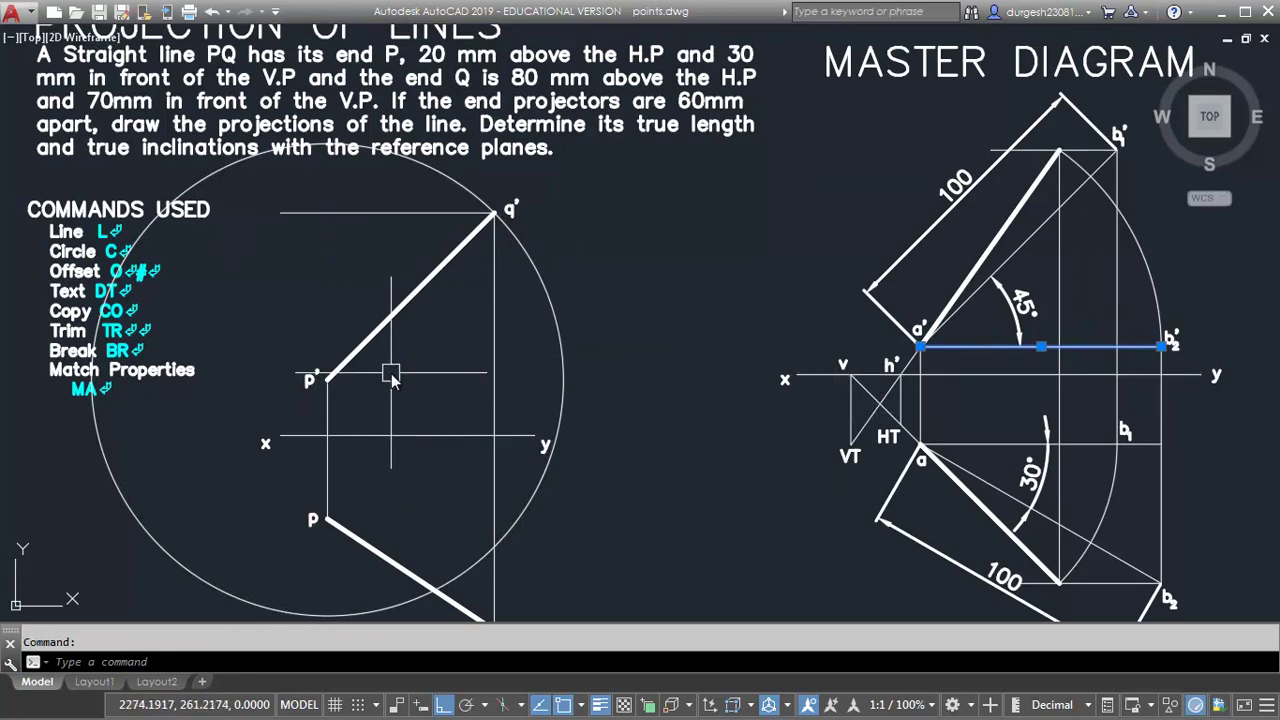
- Draw a horizontal line from p' towards the y side until it meets the circle
key(Escape)
text(l)
key(Return)
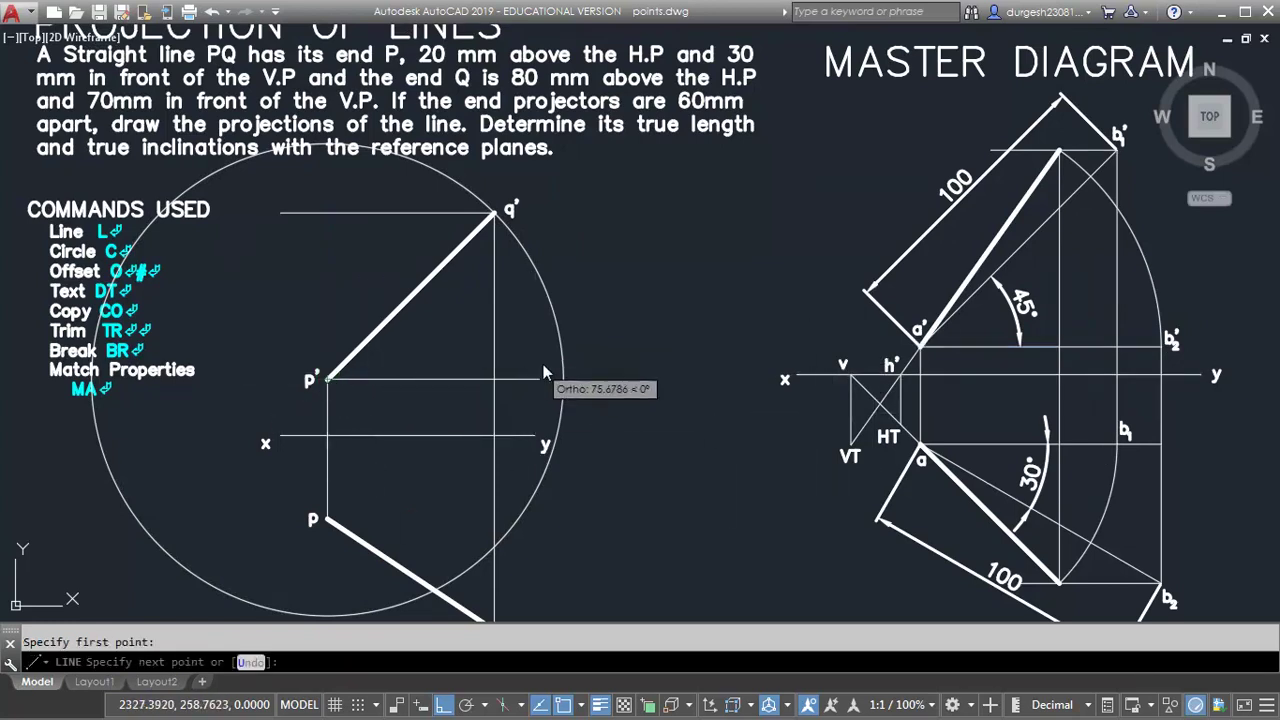
click(564, 378)
key(Return)
- Trim the circle against p'q' and the horizontal line, keeping only the arc between them, and compare it with the master diagram's upper arc
click(420, 403)
click(368, 298)
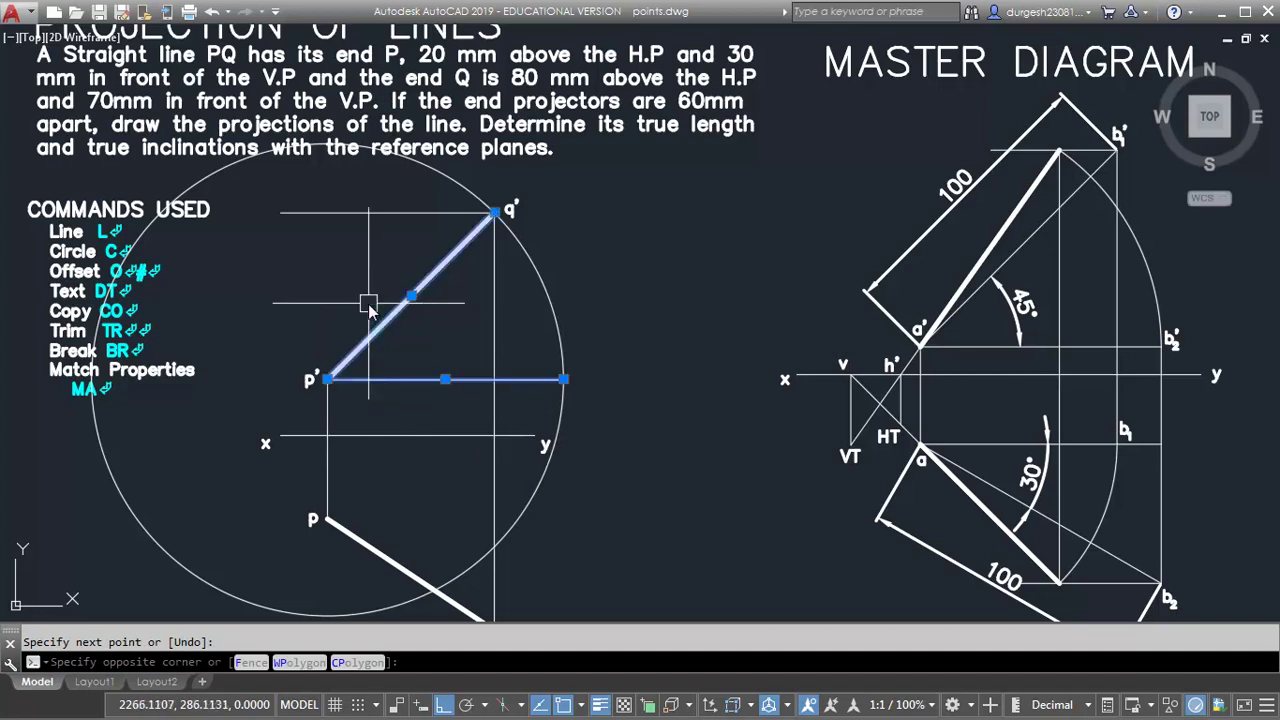
text(r)
key(Return)
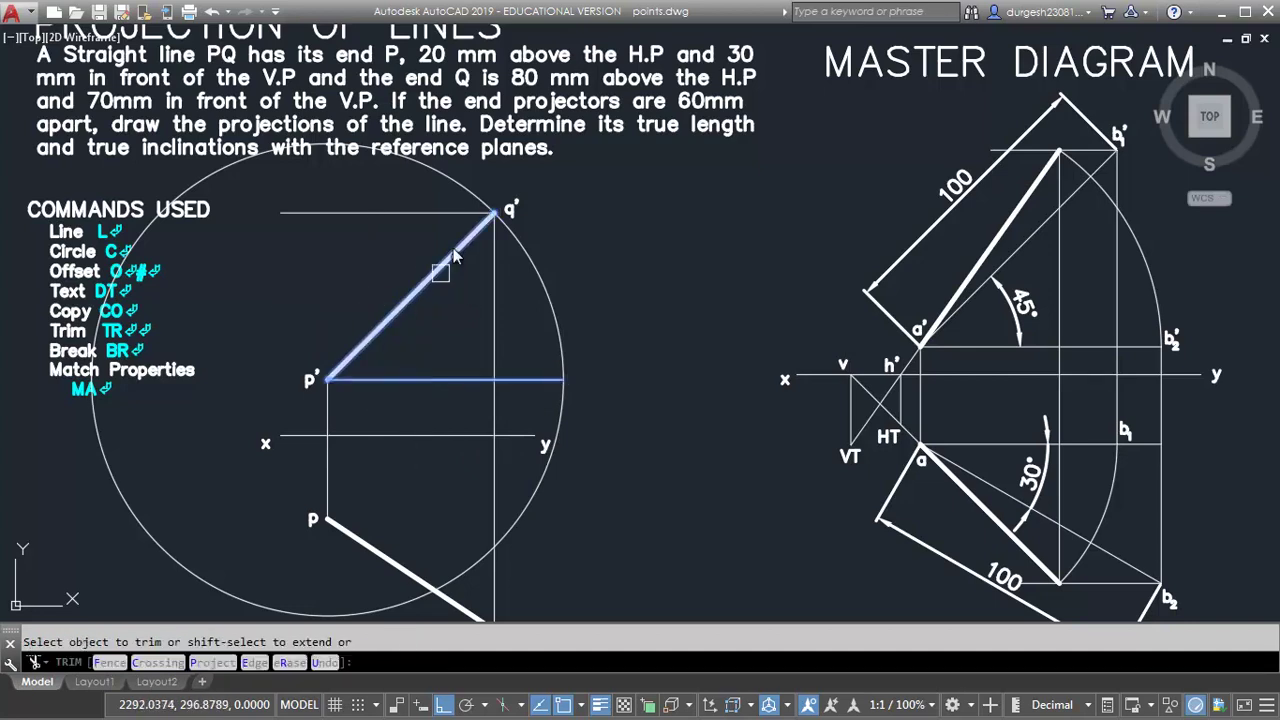
click(485, 185)
key(Return)
middle_drag(556, 329, 558, 295)
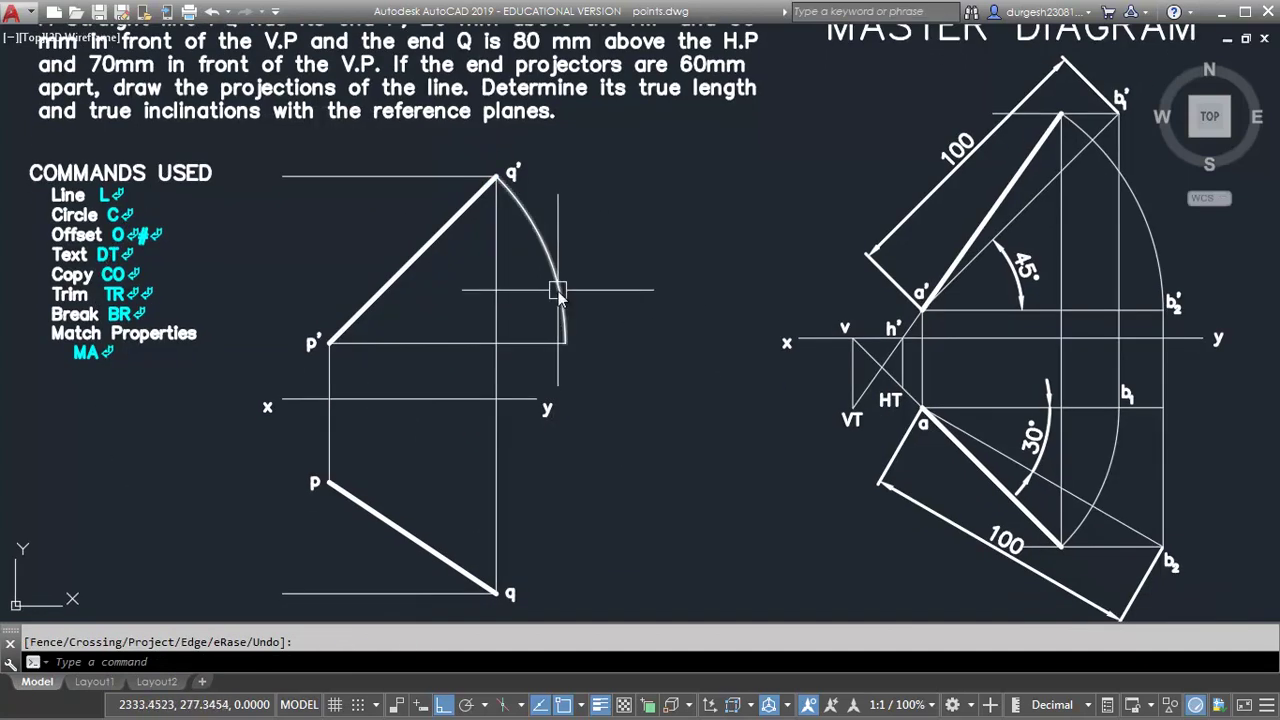
click(558, 290)
click(1152, 226)
key(Escape)
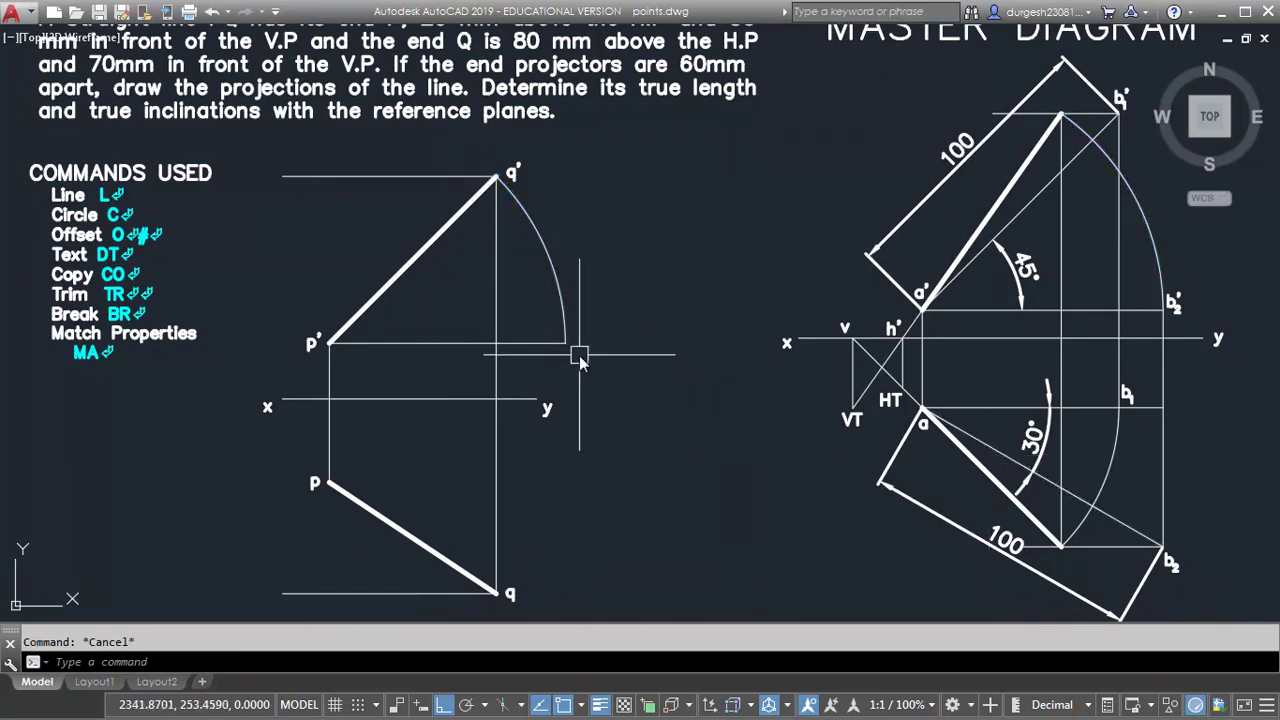
- Copy the b2' label from the master diagram to the lower end of the new arc
click(1143, 275)
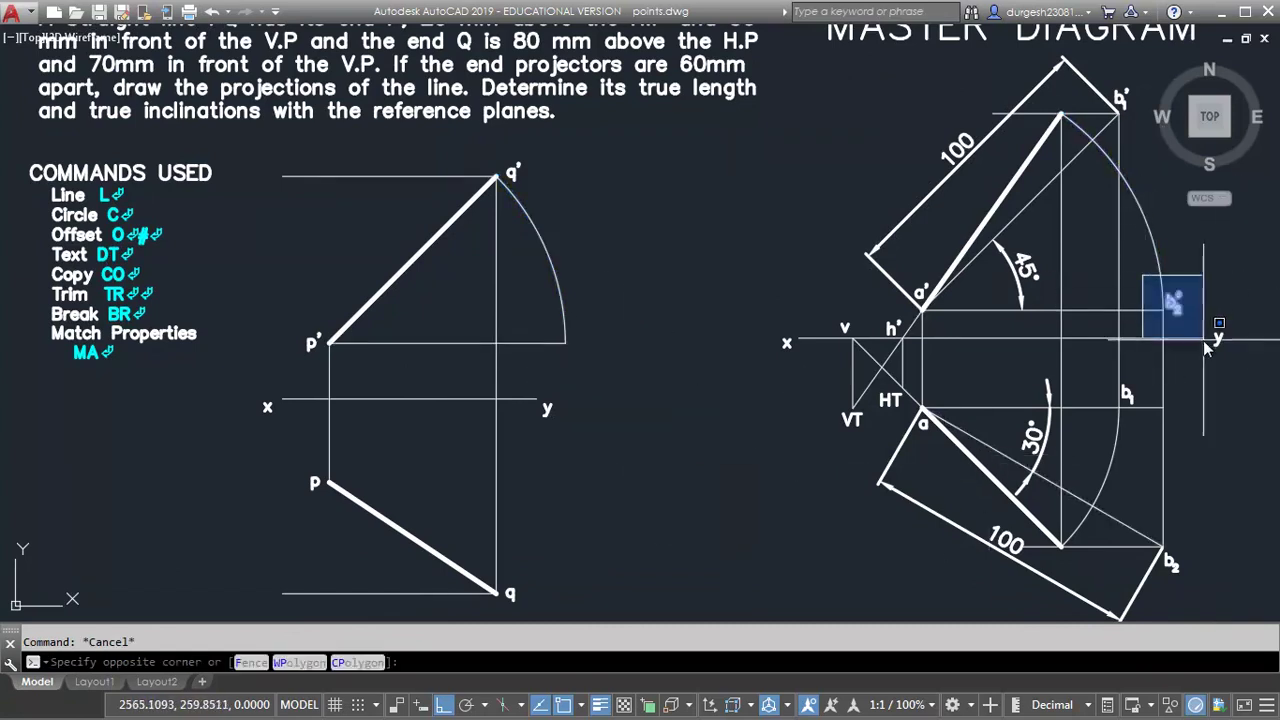
click(1205, 340)
key(ctrl+c)
key(ctrl+v)
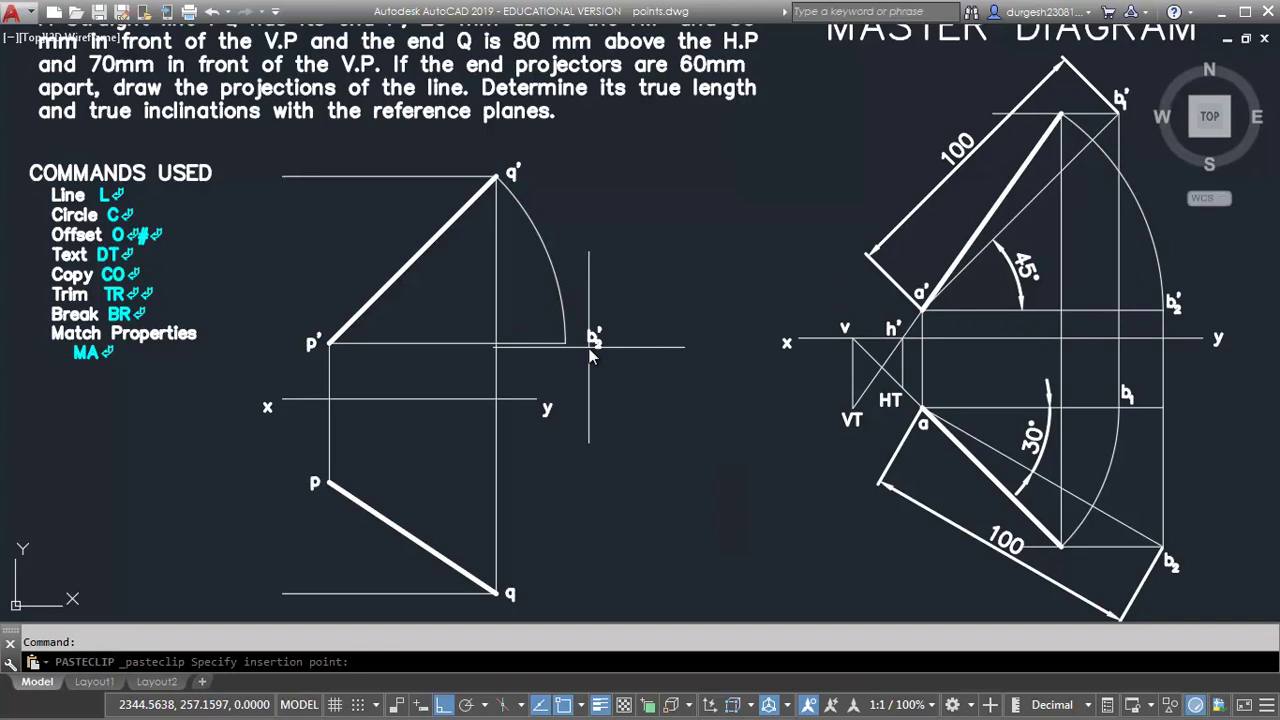
click(577, 360)
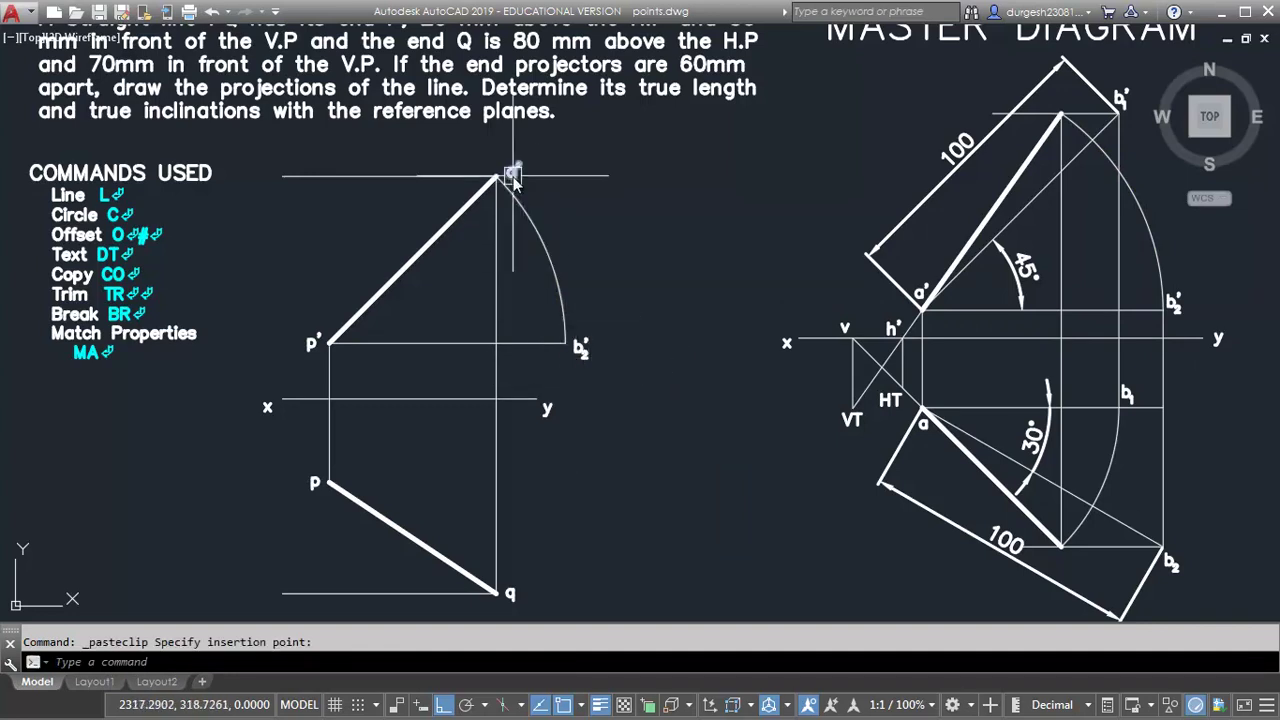
- Change the letter of the copied label to q so that it reads q2'
scroll(571, 336, up, 2)
double_click(580, 354)
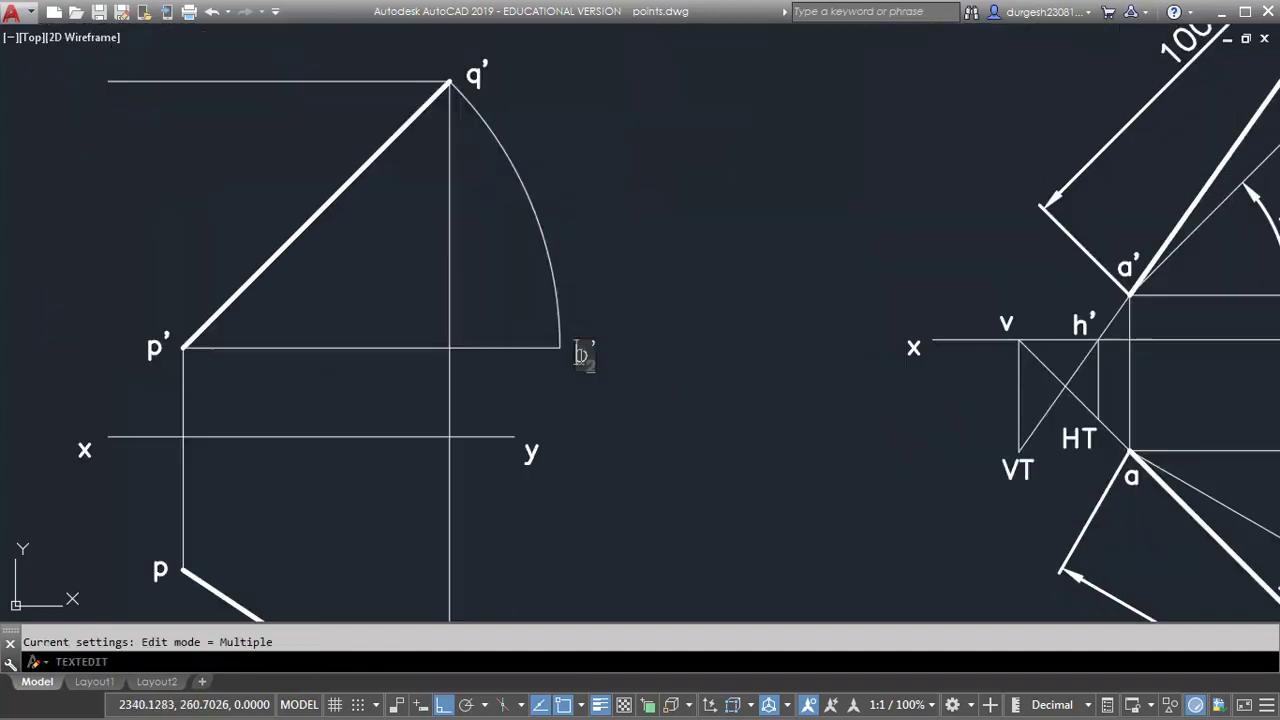
text(q)
click(677, 491)
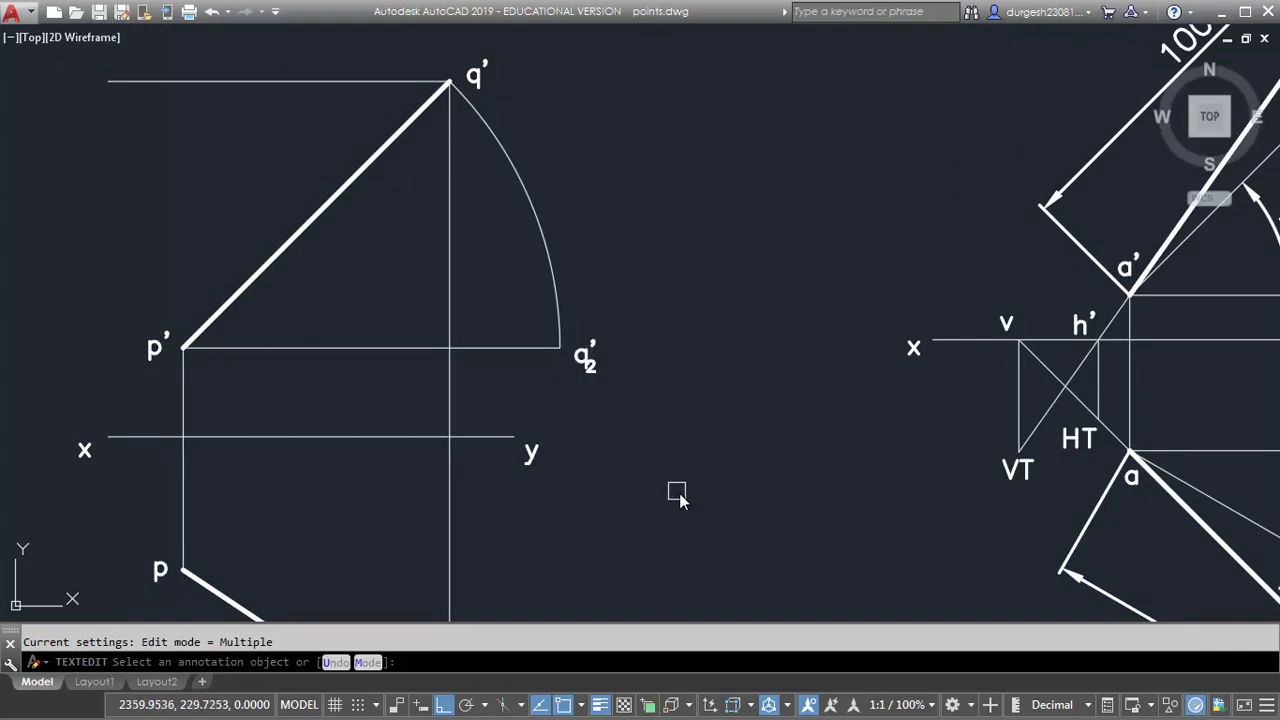
middle_drag(677, 491, 681, 473)
key(Escape)
- Move the subscript 2 of the q2' label slightly away from the letter
click(605, 357)
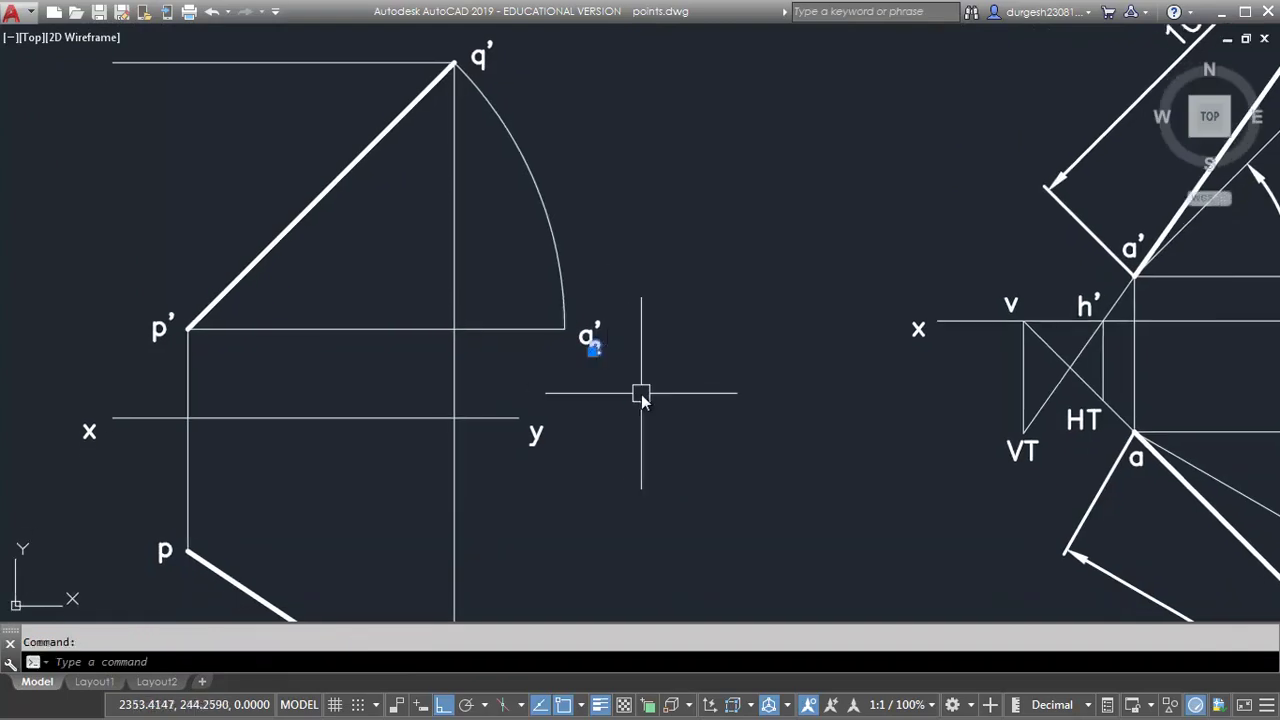
text(m)
key(Return)
click(605, 389)
click(611, 388)
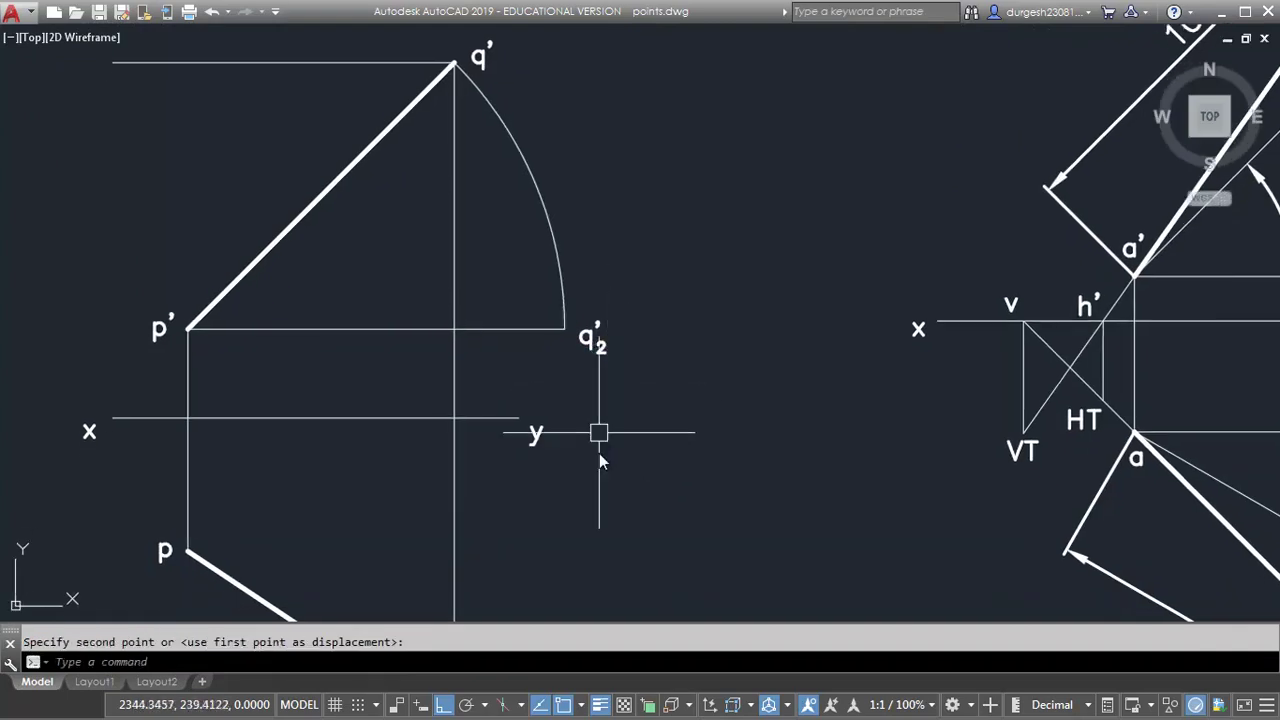
- Draw a vertical projector from the arc's end at q2' down to just below the level of q
middle_drag(614, 482, 619, 424)
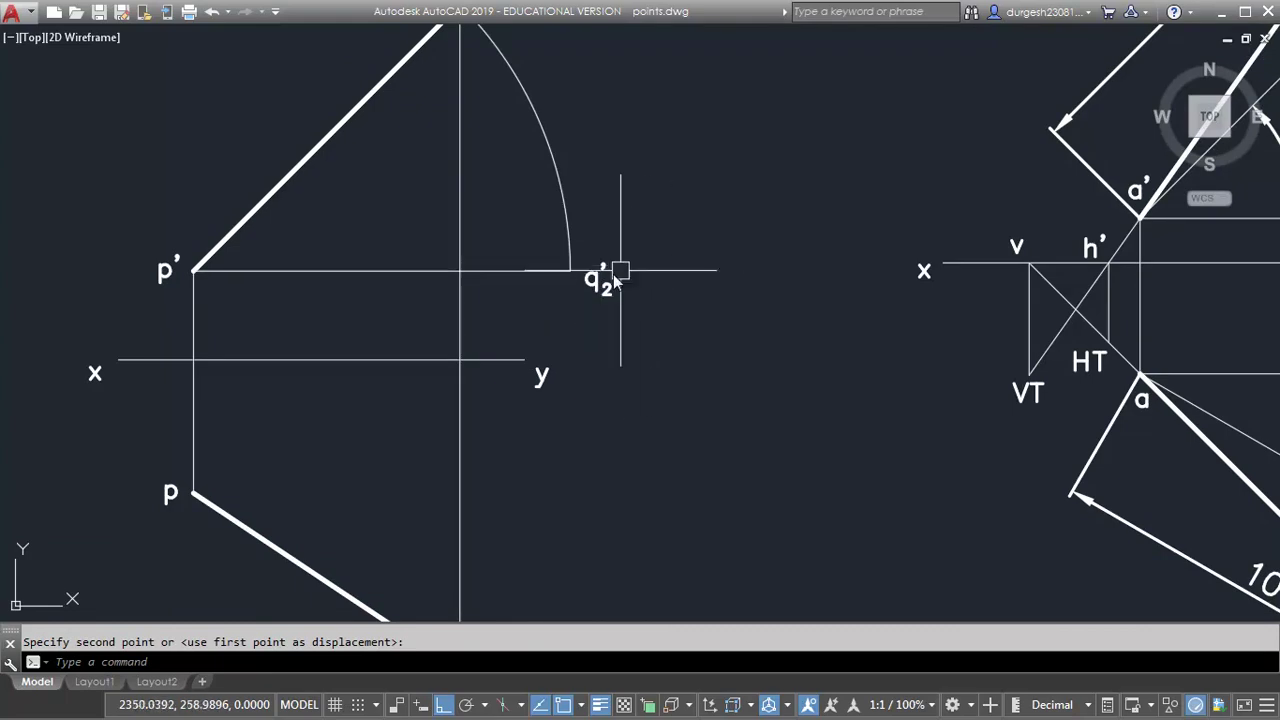
scroll(611, 274, down, 2)
text(l)
key(Return)
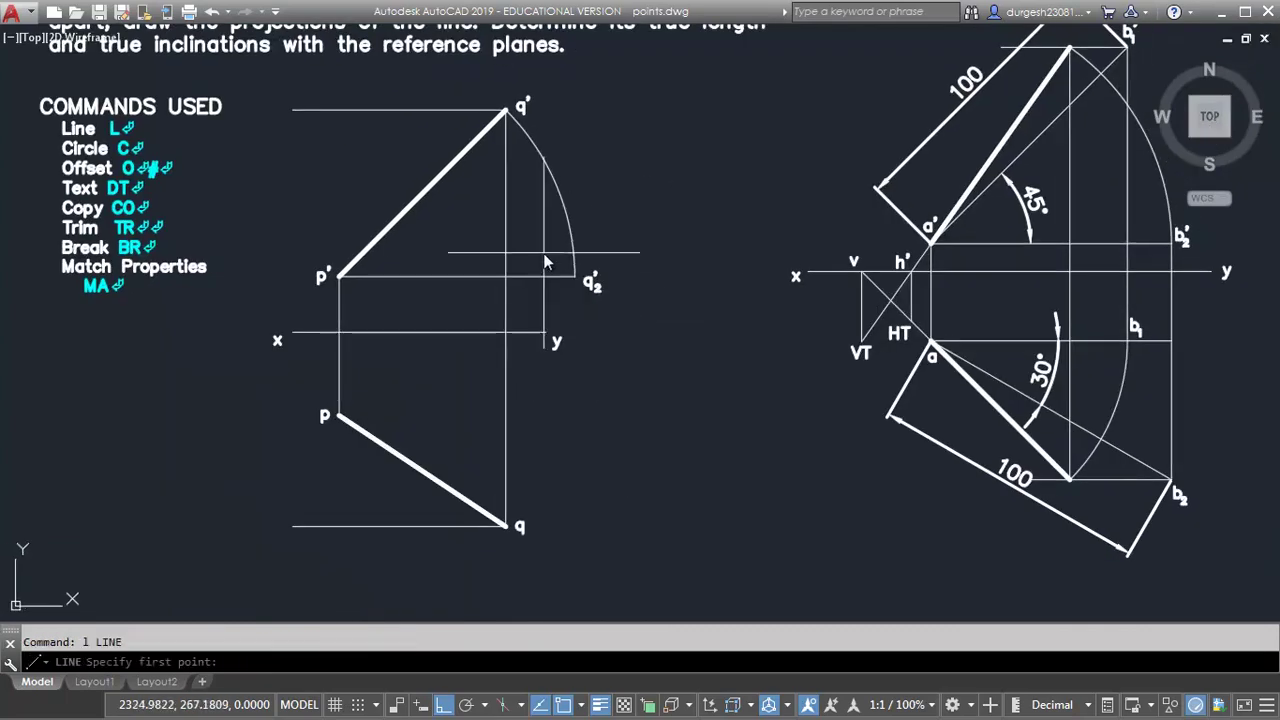
click(577, 281)
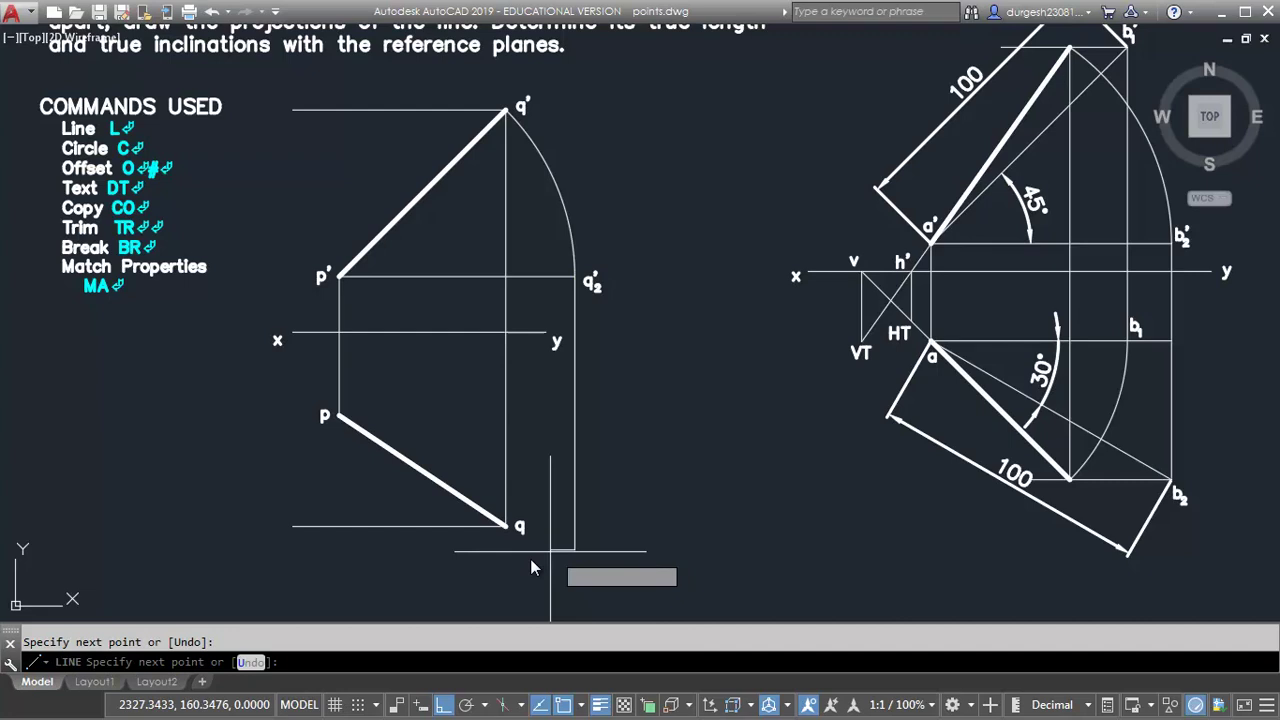
- Lengthen the horizontal line through q until it passes beyond the vertical projector from q2'
click(451, 532)
click(506, 525)
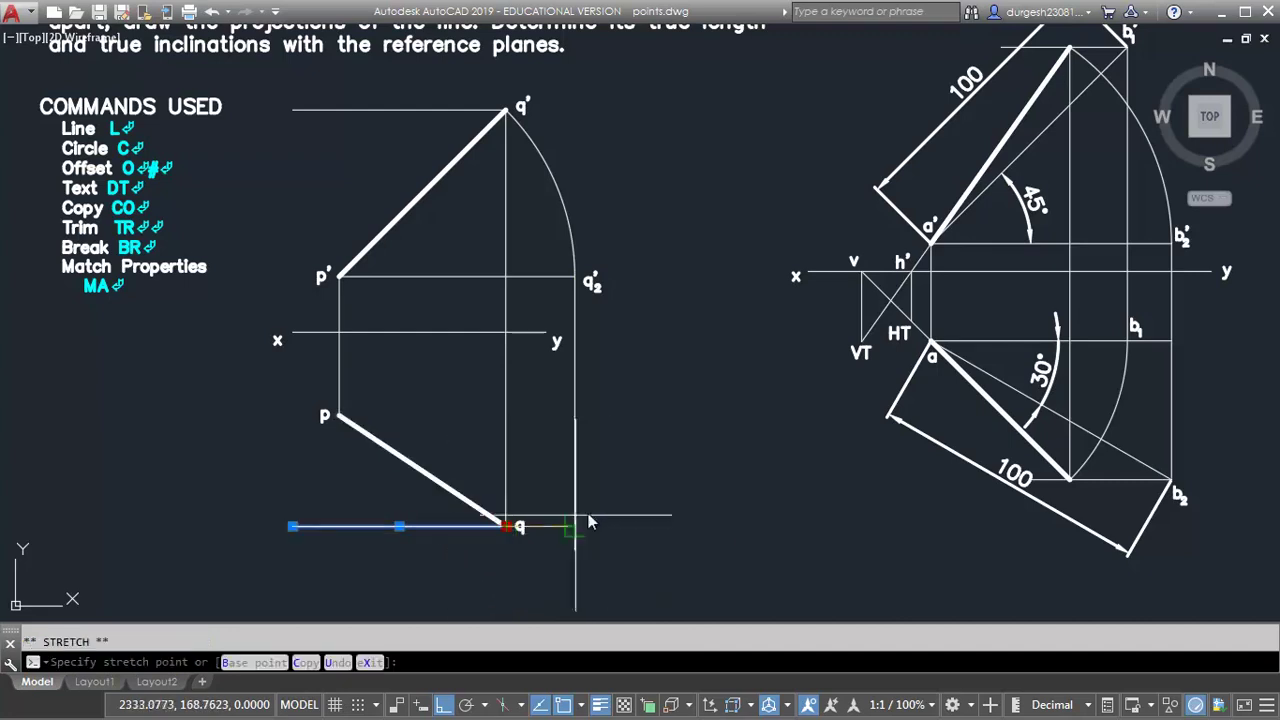
click(610, 512)
middle_drag(664, 487, 648, 498)
key(Escape)
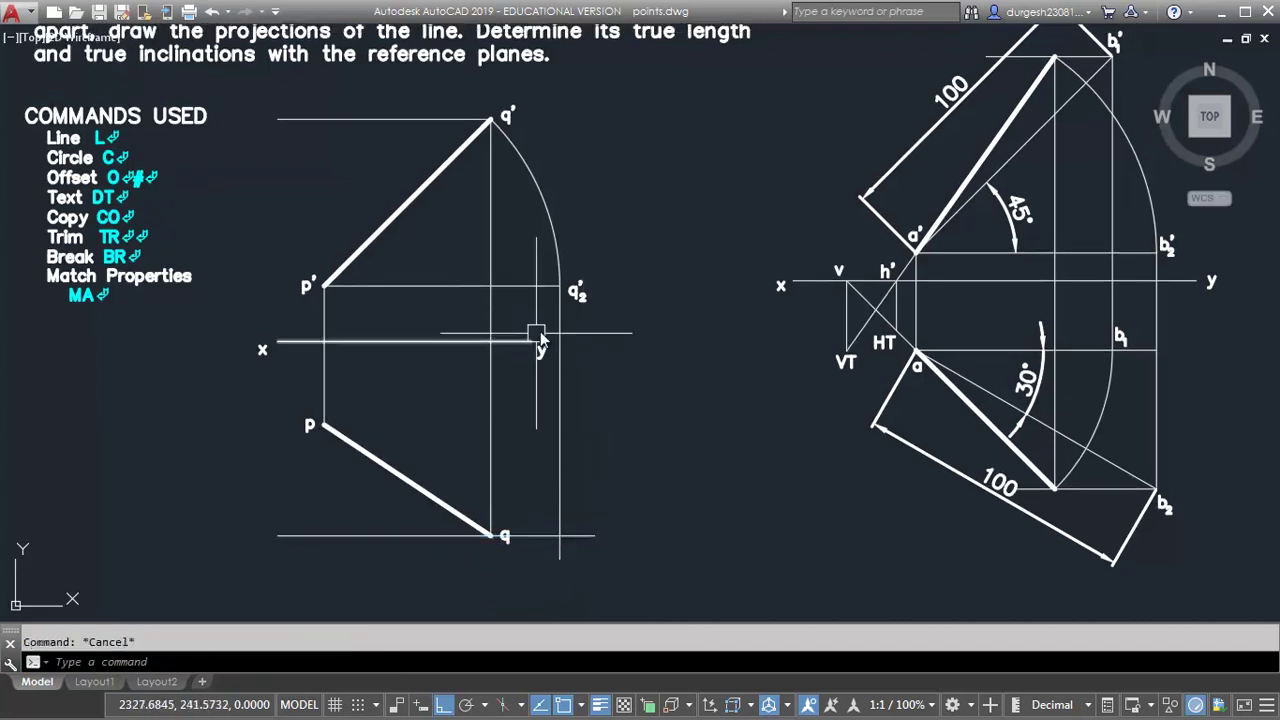
- Stretch the xy reference line's y end, together with its label, beyond the projector from q2'
text(s)
key(Return)
click(593, 343)
click(511, 413)
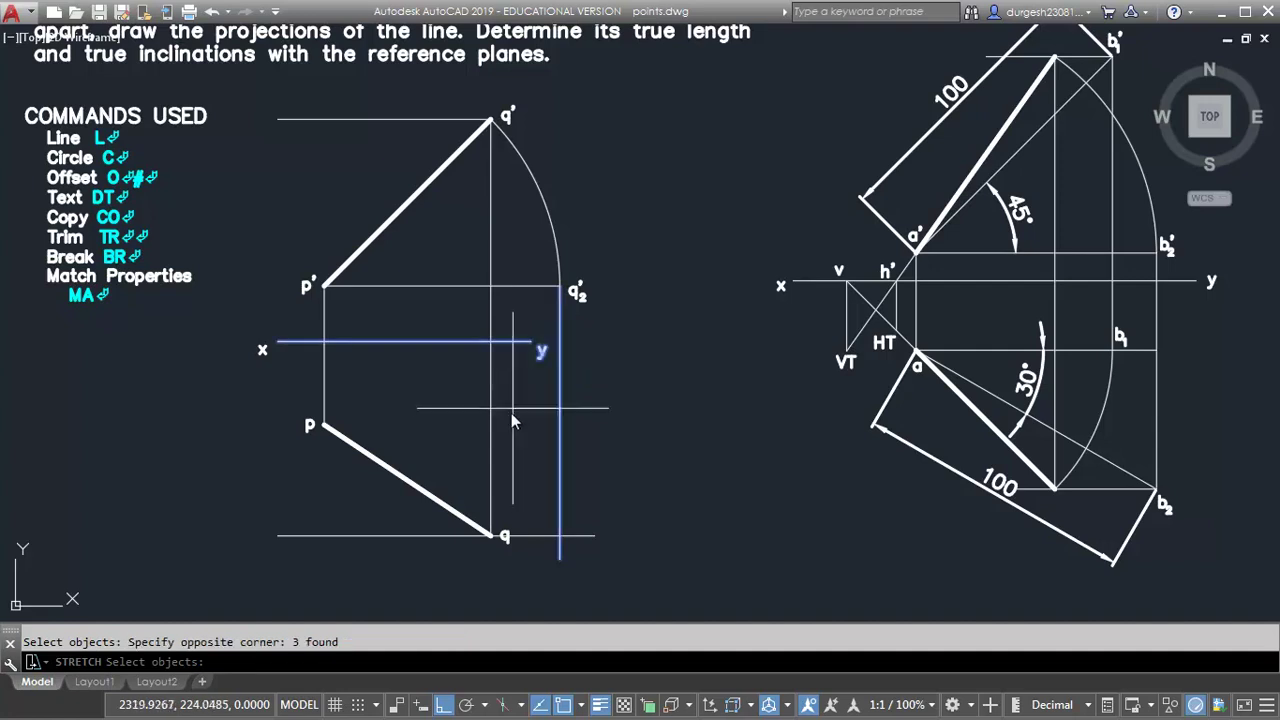
key(Return)
click(511, 415)
click(580, 416)
- Copy the q2' label to the lower end of the projector, beside its crossing with the horizontal line through q
mouse_move(680, 487)
middle_down()
mouse_move(640, 477)
mouse_move(660, 487)
middle_up()
click(604, 323)
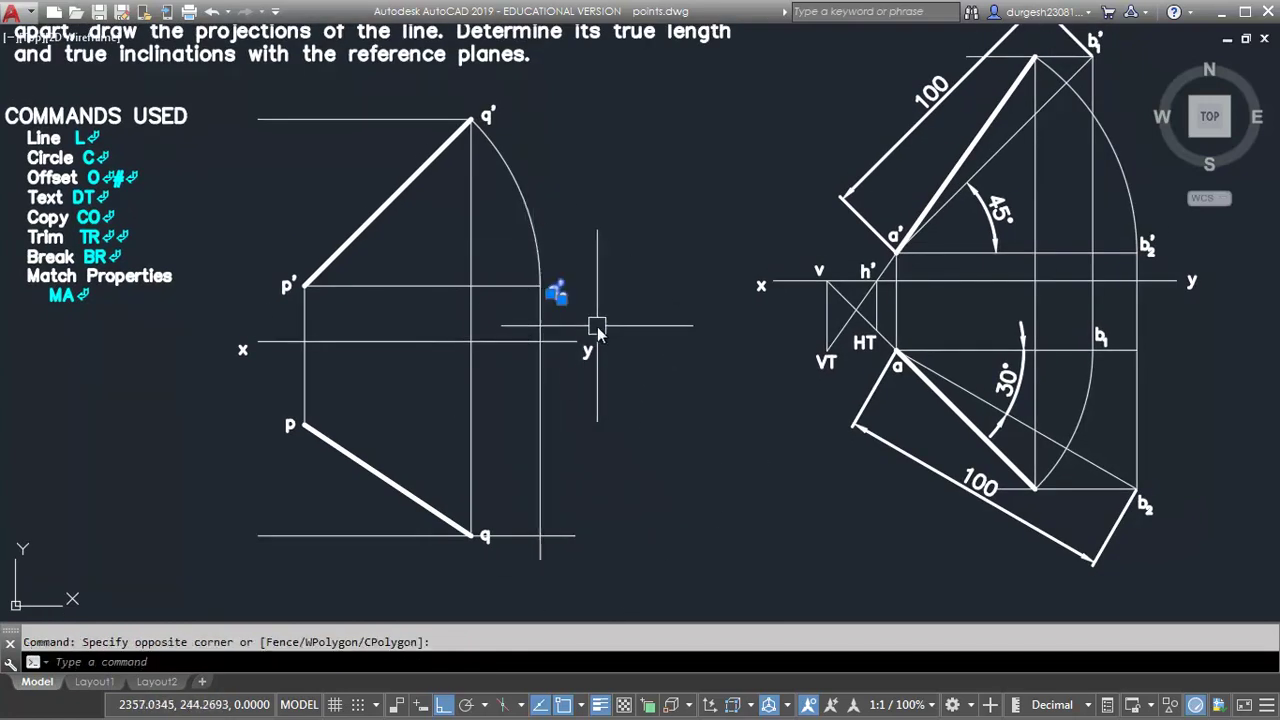
key(ctrl+v)
scroll(553, 562, up, 2)
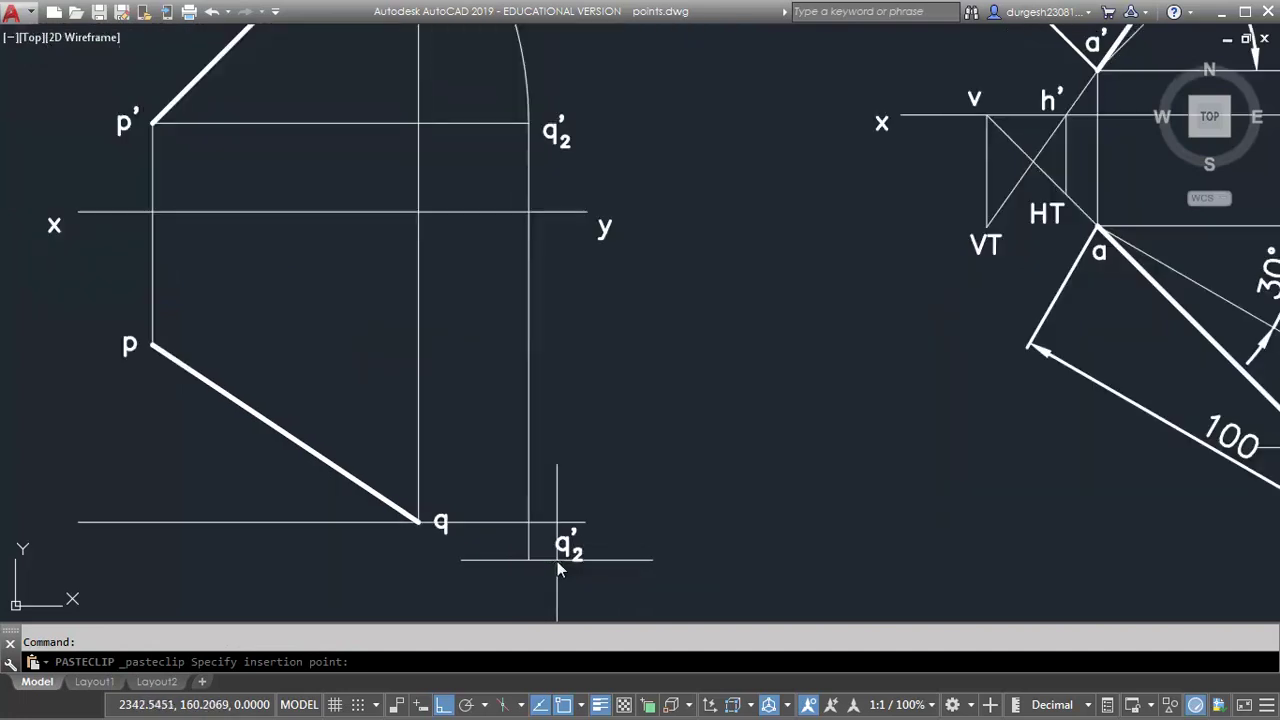
click(556, 549)
- Remove the prime from the copied label so that it reads q2, and save the drawing
double_click(553, 547)
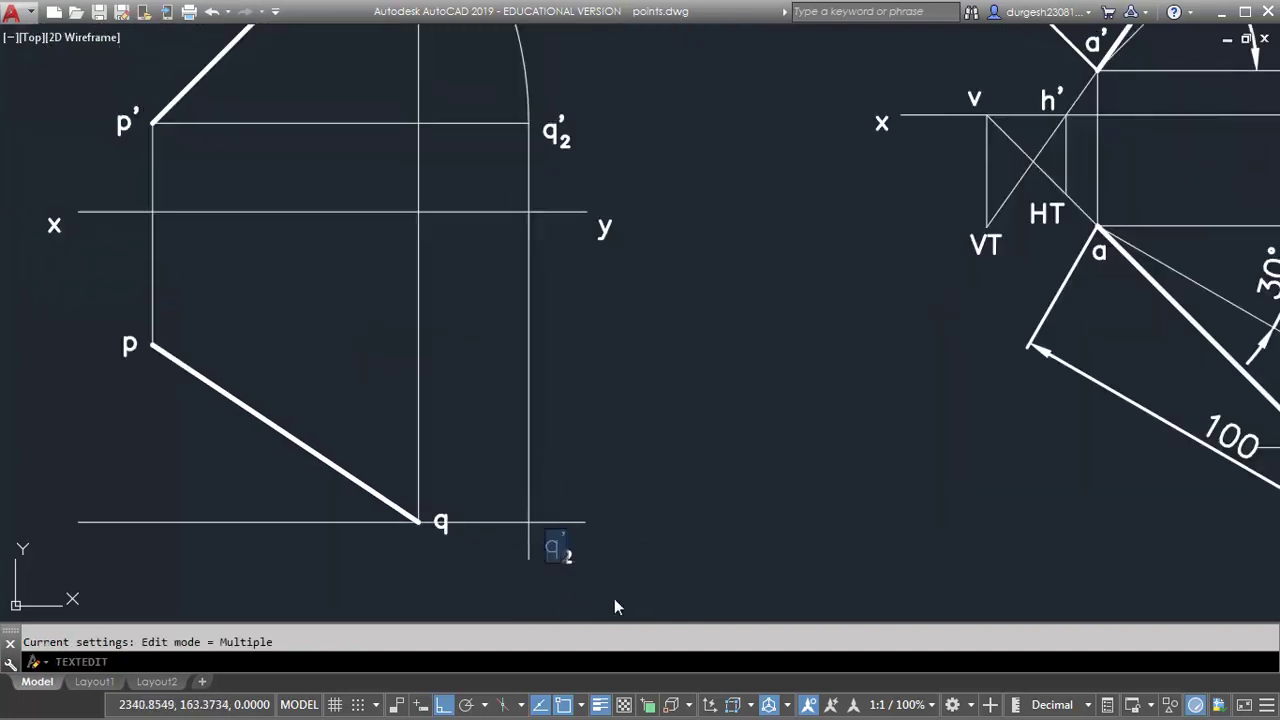
click(614, 598)
mouse_move(660, 446)
middle_down()
mouse_move(738, 487)
mouse_move(711, 449)
middle_up()
key(ctrl+s)
- Draw a straight line from p to q2, where the projector crosses the horizontal line through q
scroll(694, 471, down, 2)
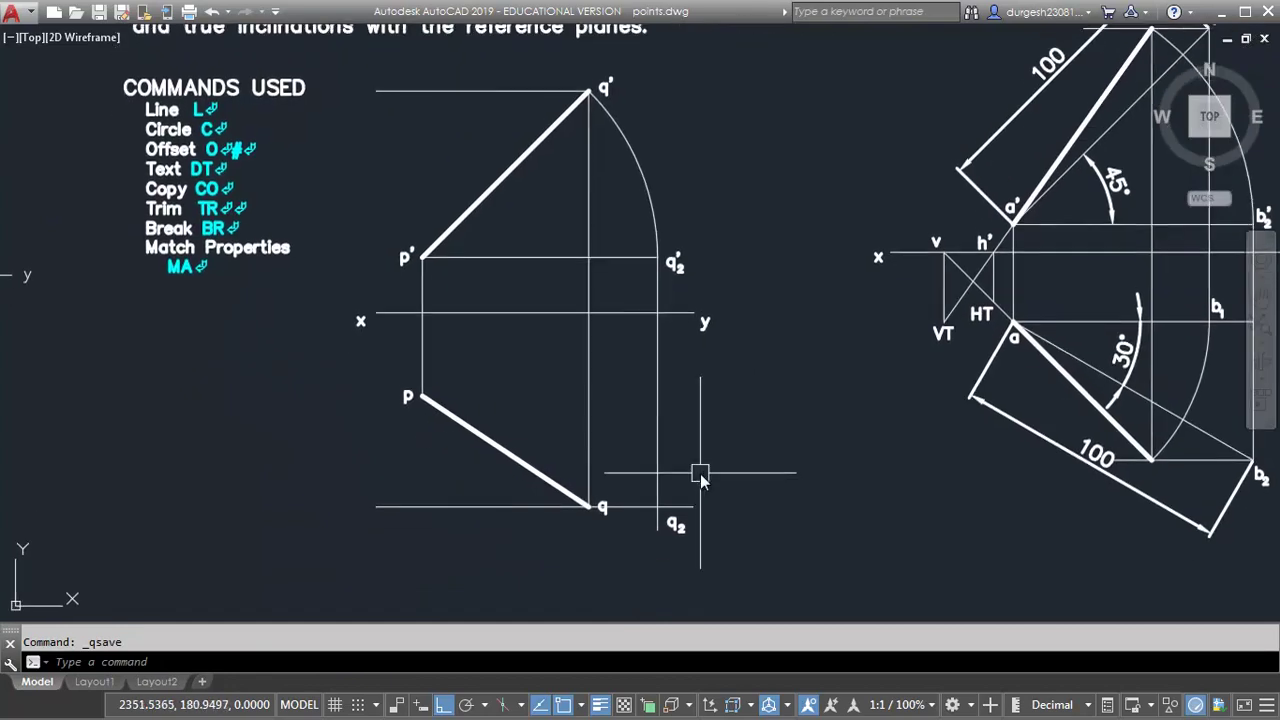
text(l)
key(Return)
click(423, 396)
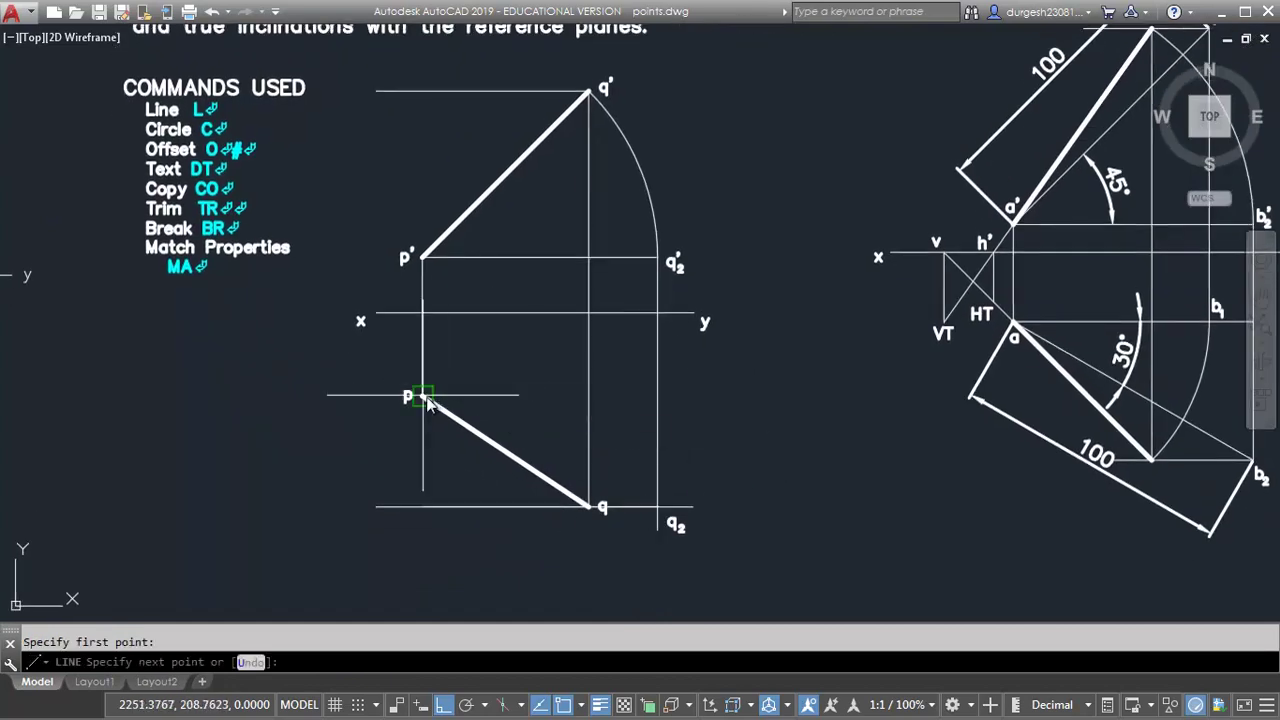
click(656, 508)
key(Return)
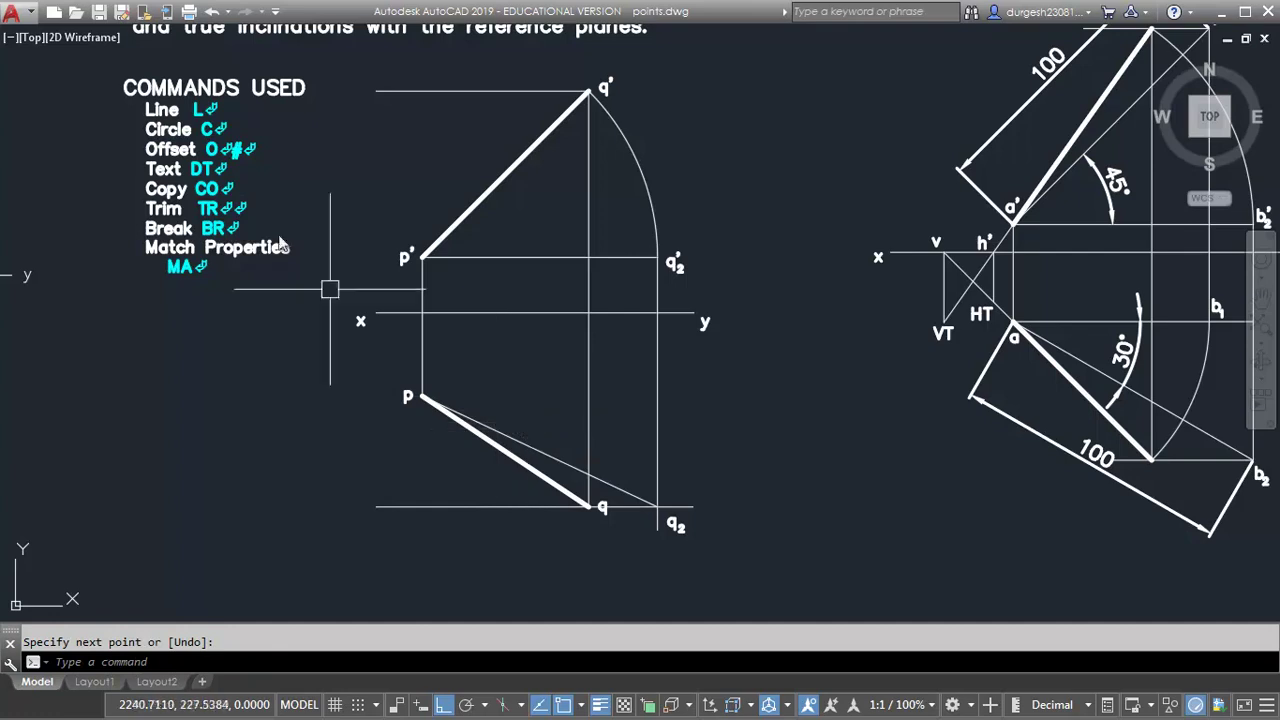
- Leave the clean-screen view and add an aligned dimension to line p-q2, placed below the top view
key(ctrl+0)
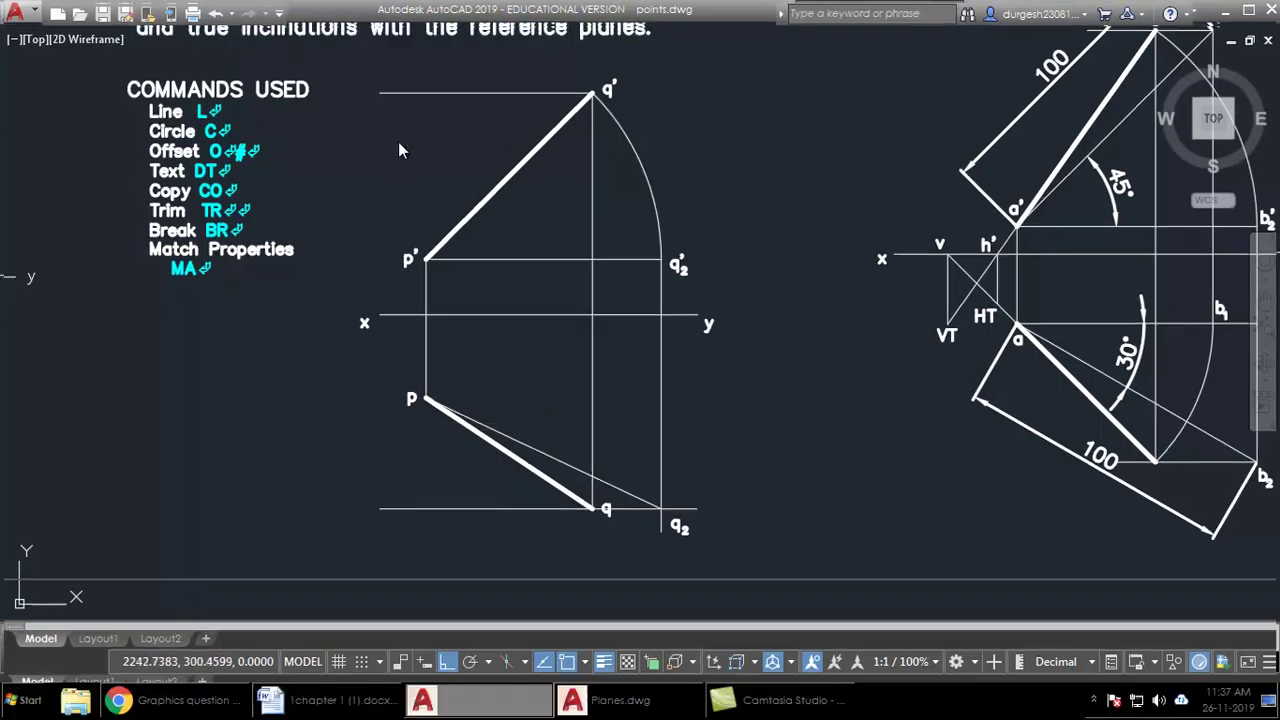
click(452, 62)
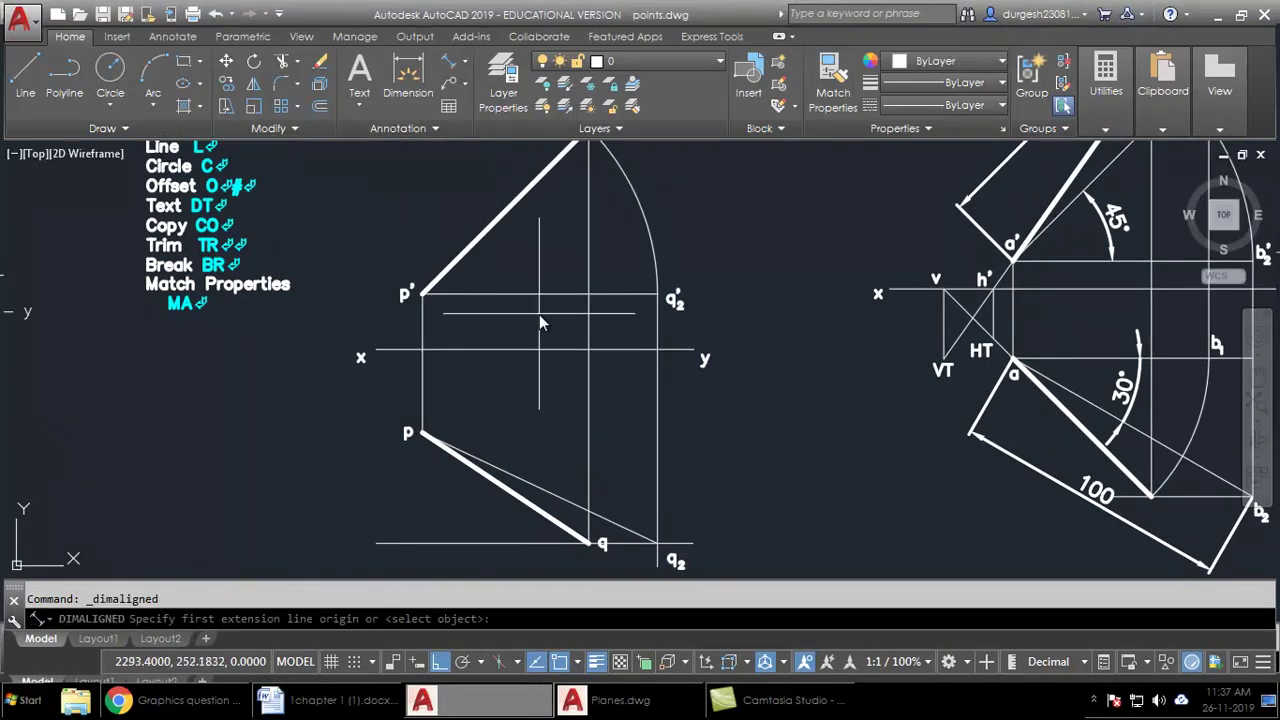
middle_drag(539, 314, 515, 228)
key(Return)
click(516, 386)
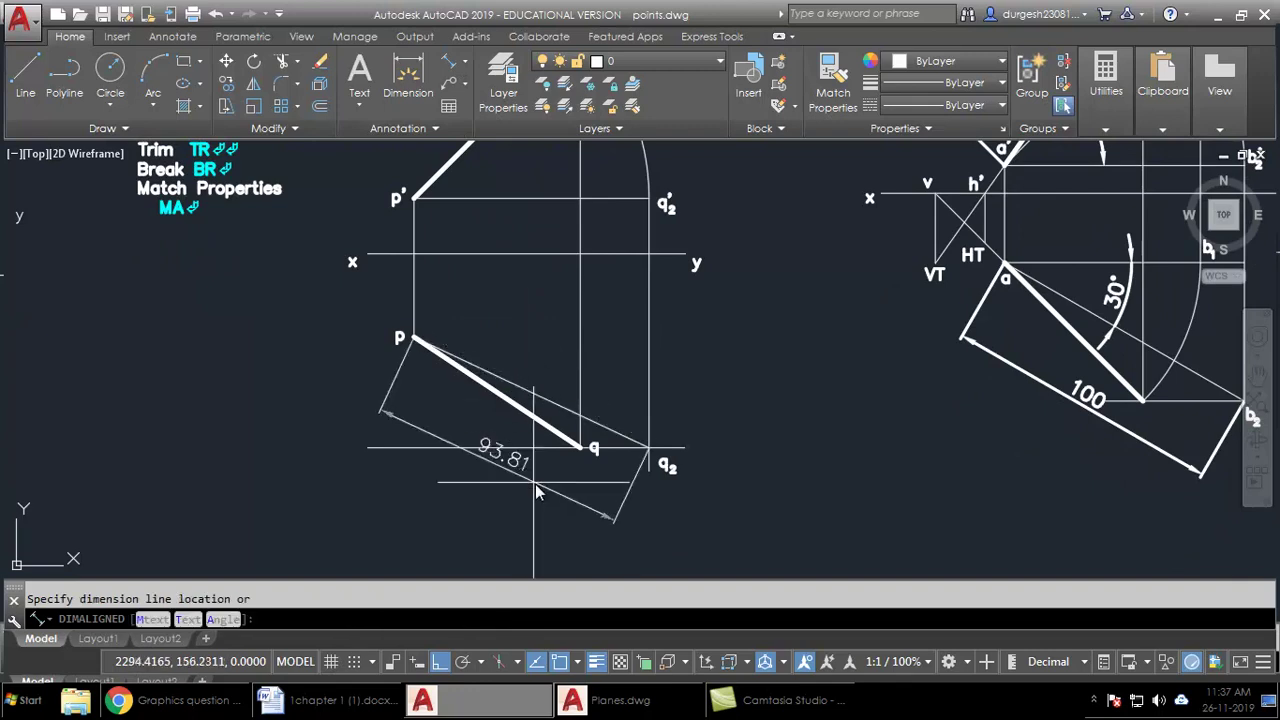
click(551, 481)
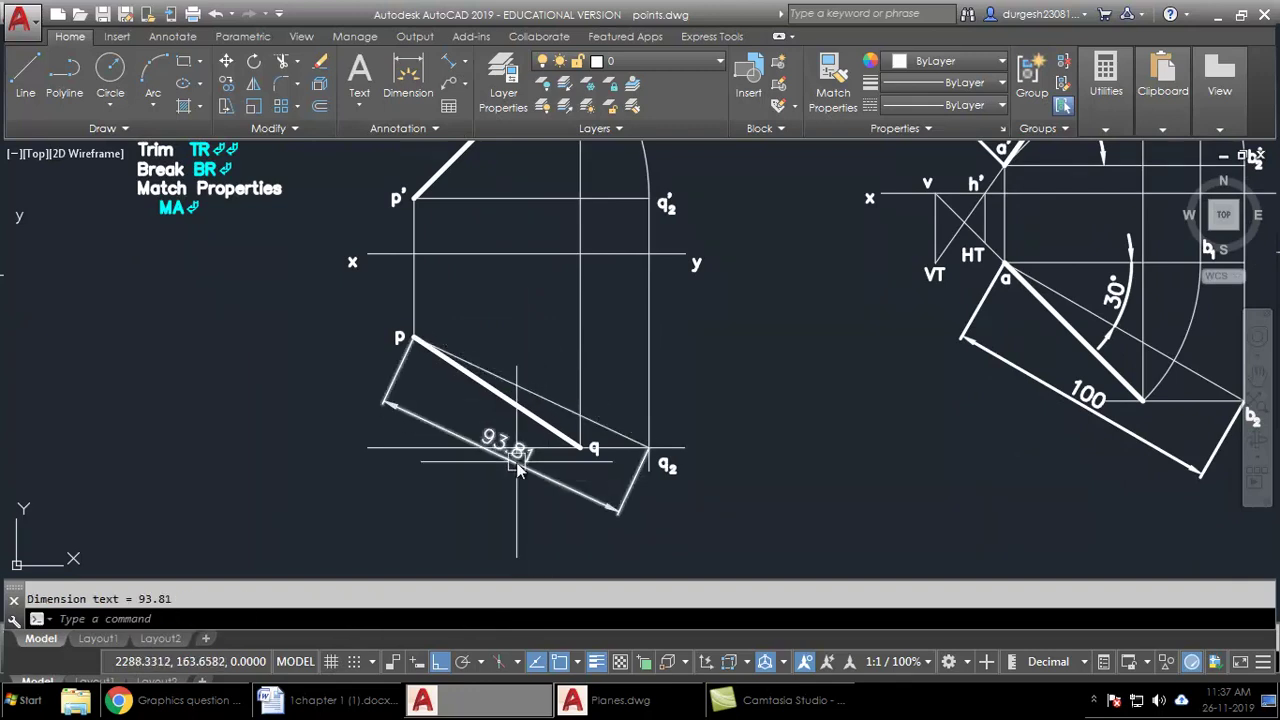
- Prefix the text of the aligned dimension below the top view with TL=
click(515, 460)
text(ed)
key(Return)
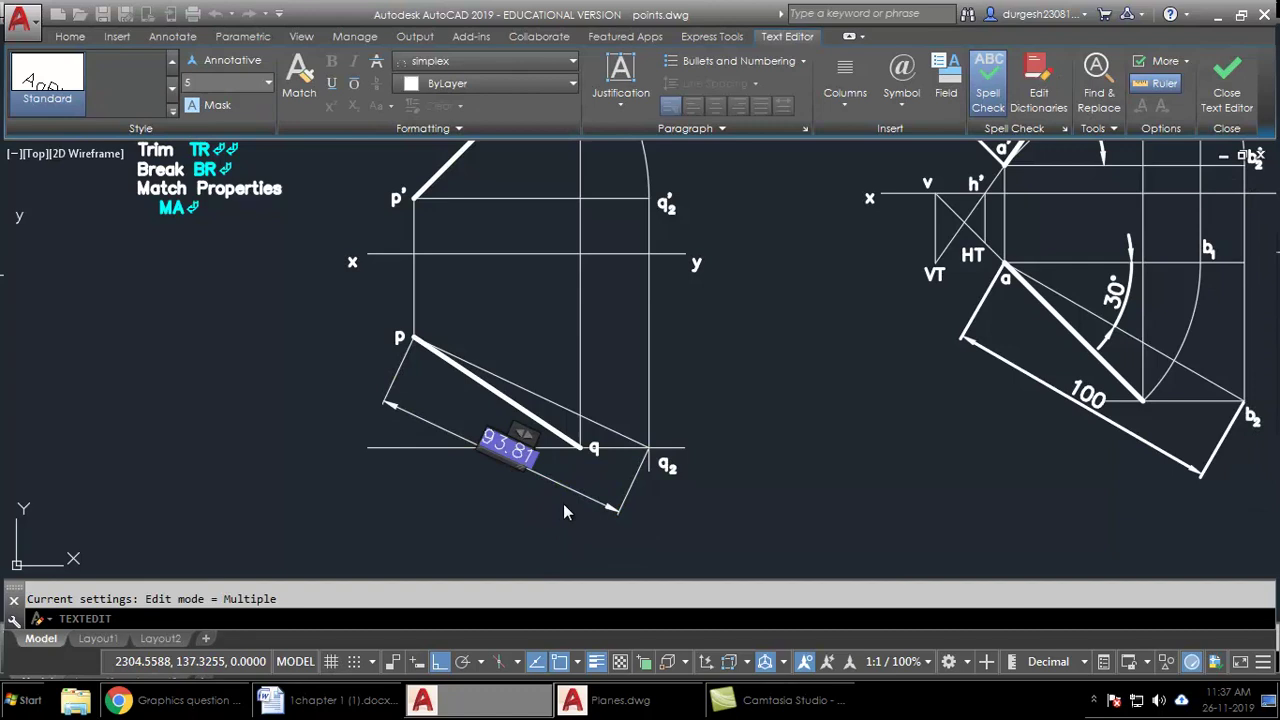
text(TL=)
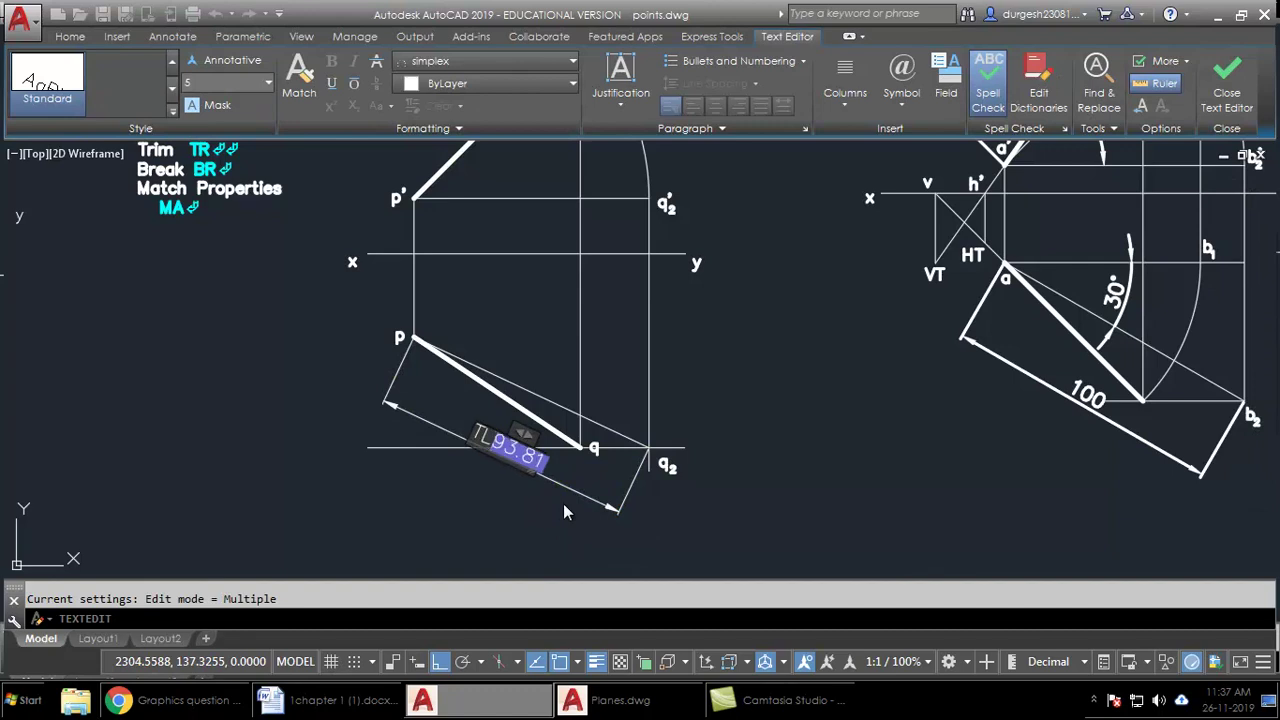
click(760, 431)
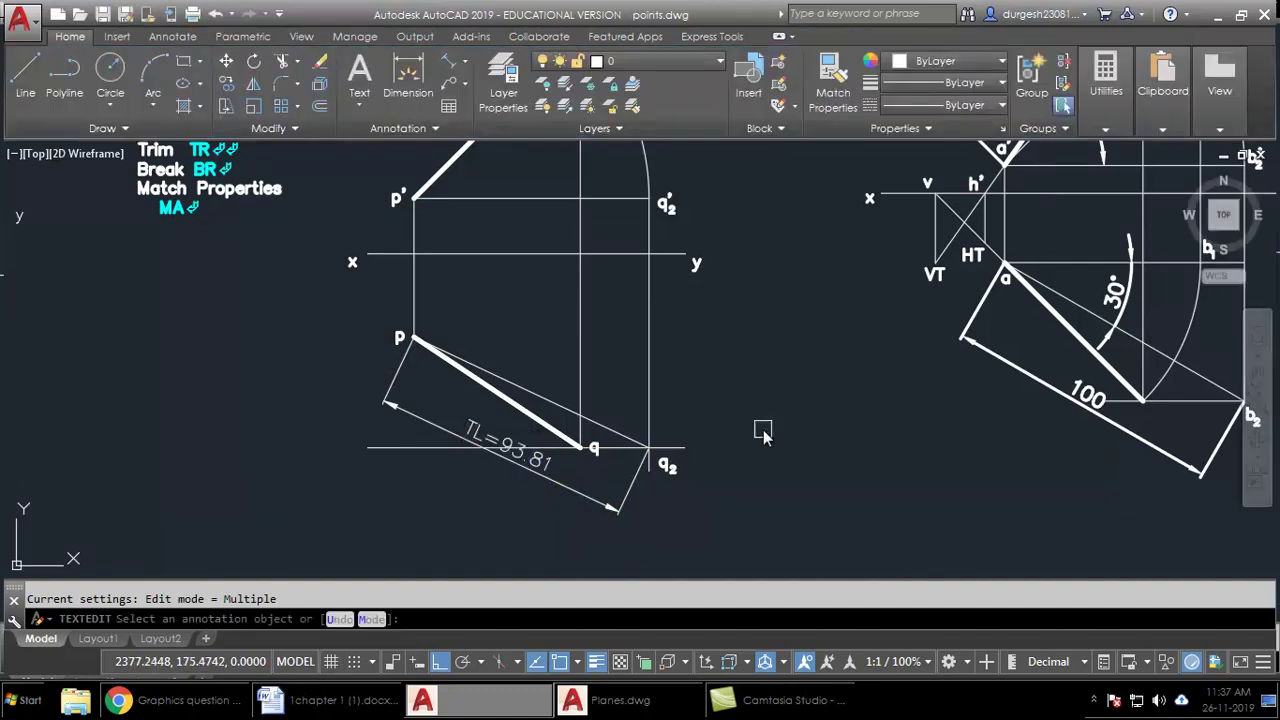
key(Escape)
- Shorten the horizontal line through q by stretching its far end on the p side to a point just short of q
click(371, 448)
click(367, 447)
scroll(571, 440, up, 2)
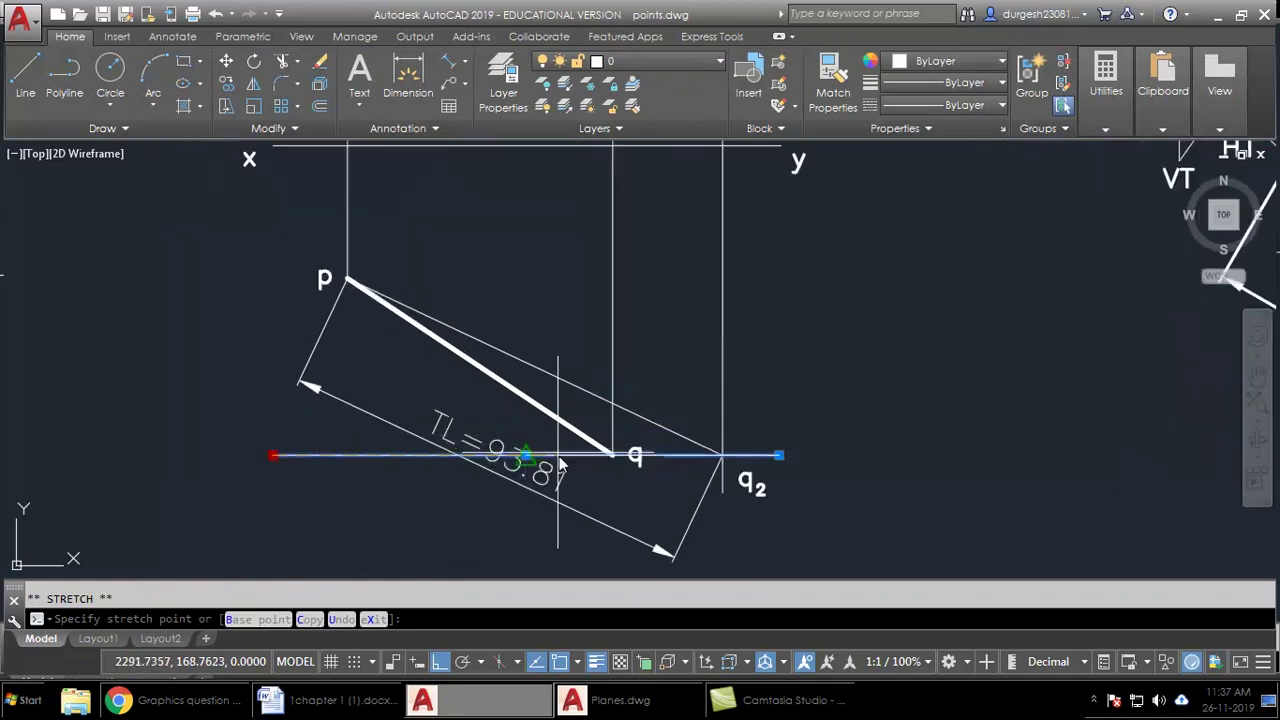
scroll(526, 430, up, 2)
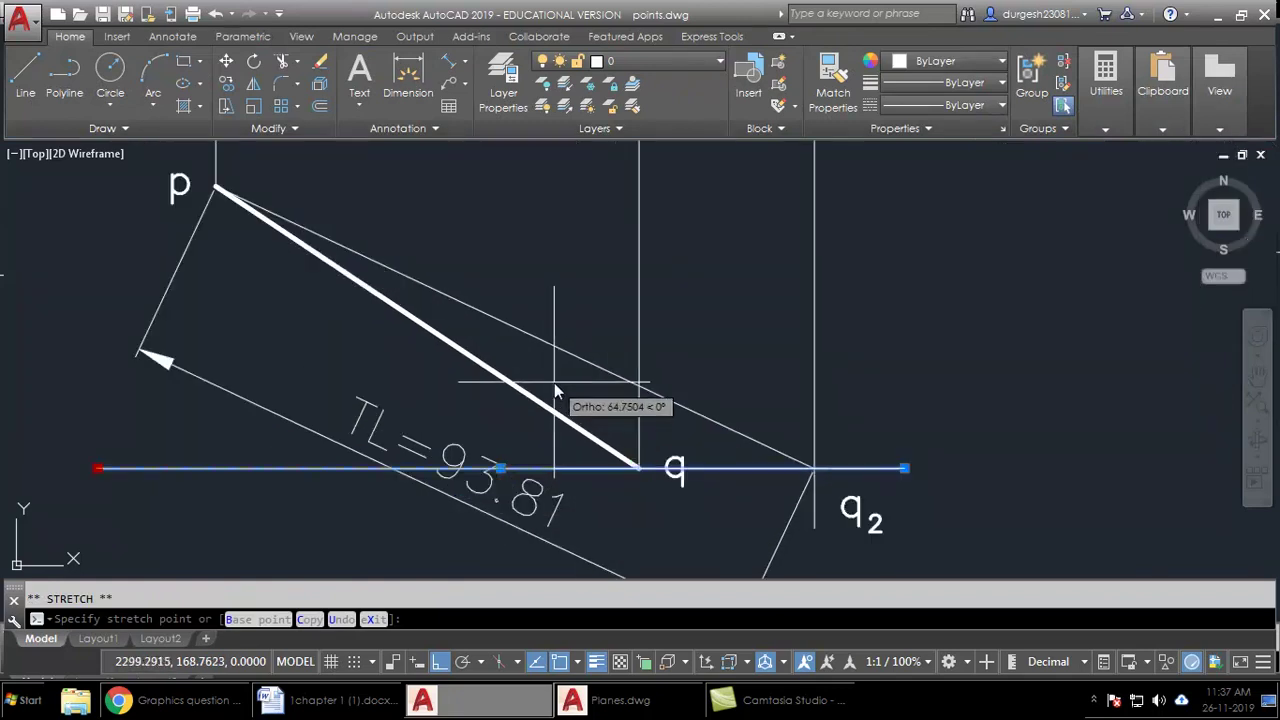
scroll(545, 418, up, 4)
click(522, 460)
scroll(530, 466, down, 4)
key(Escape)
- Draw a circle centred at p and passing through q
scroll(746, 550, down, 5)
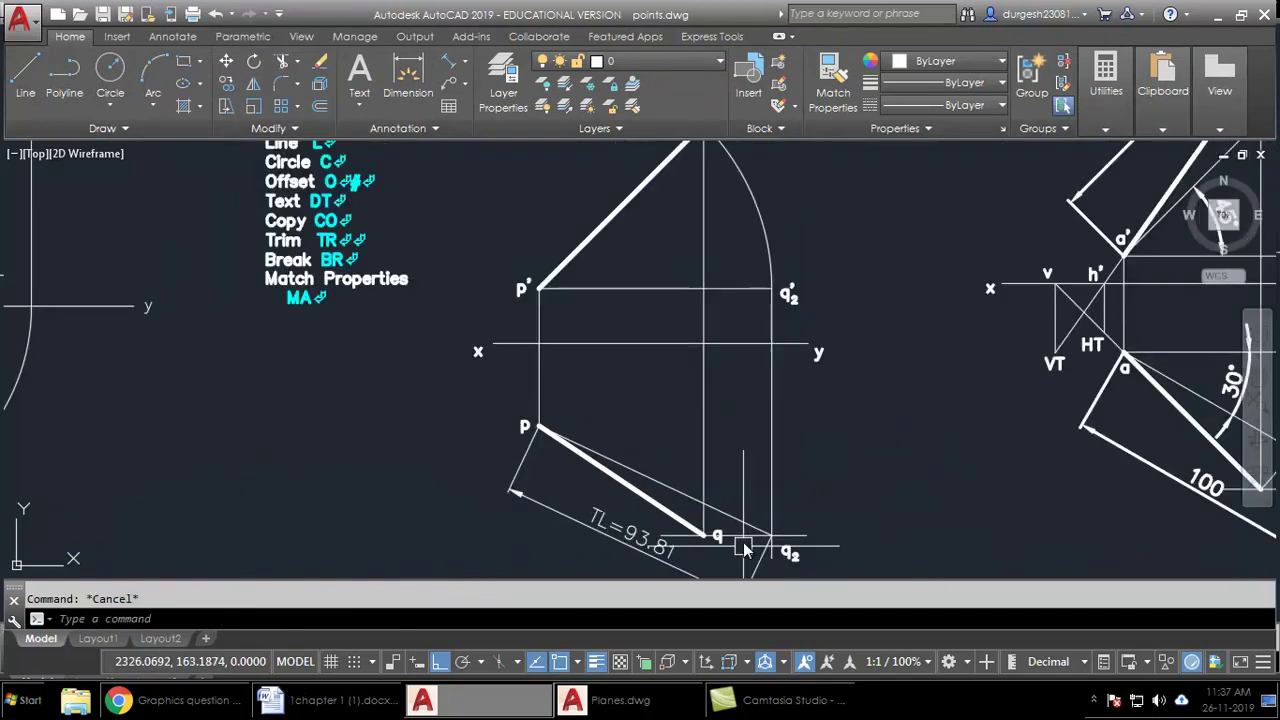
middle_drag(764, 527, 625, 381)
mouse_move(702, 312)
middle_down()
mouse_move(686, 401)
mouse_move(643, 449)
middle_up()
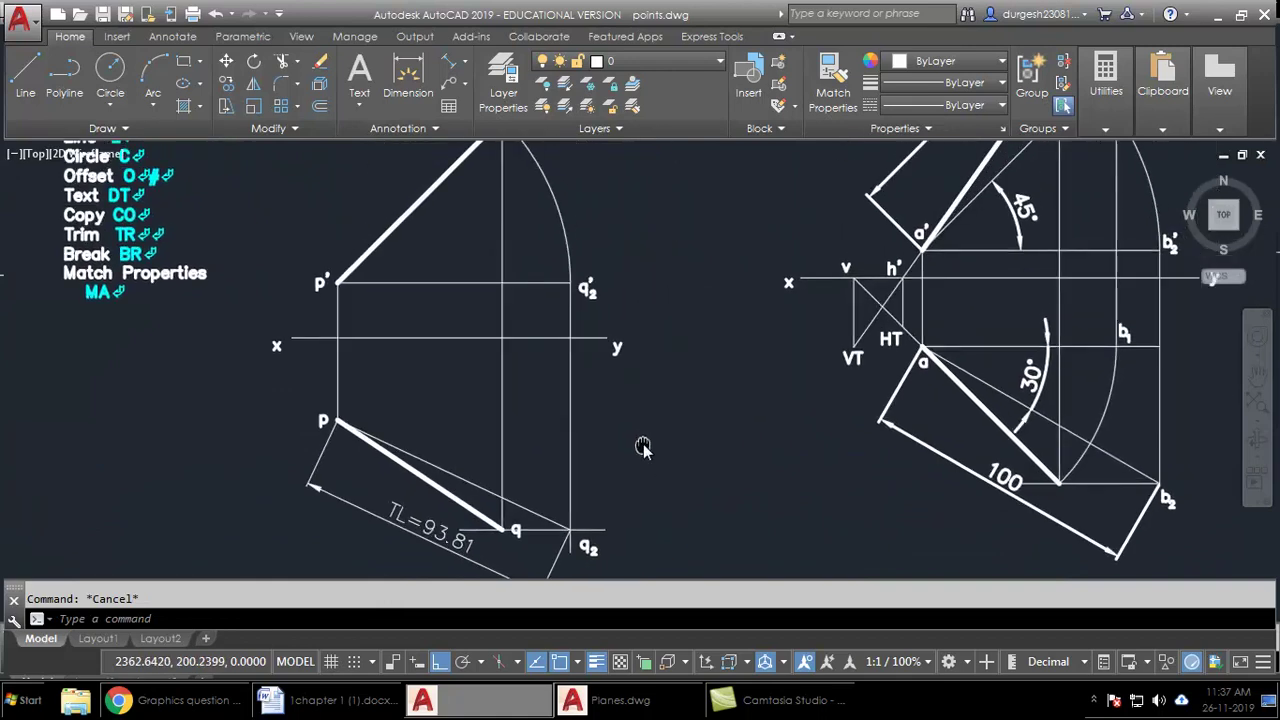
middle_drag(666, 372, 666, 425)
scroll(535, 155, down, 3)
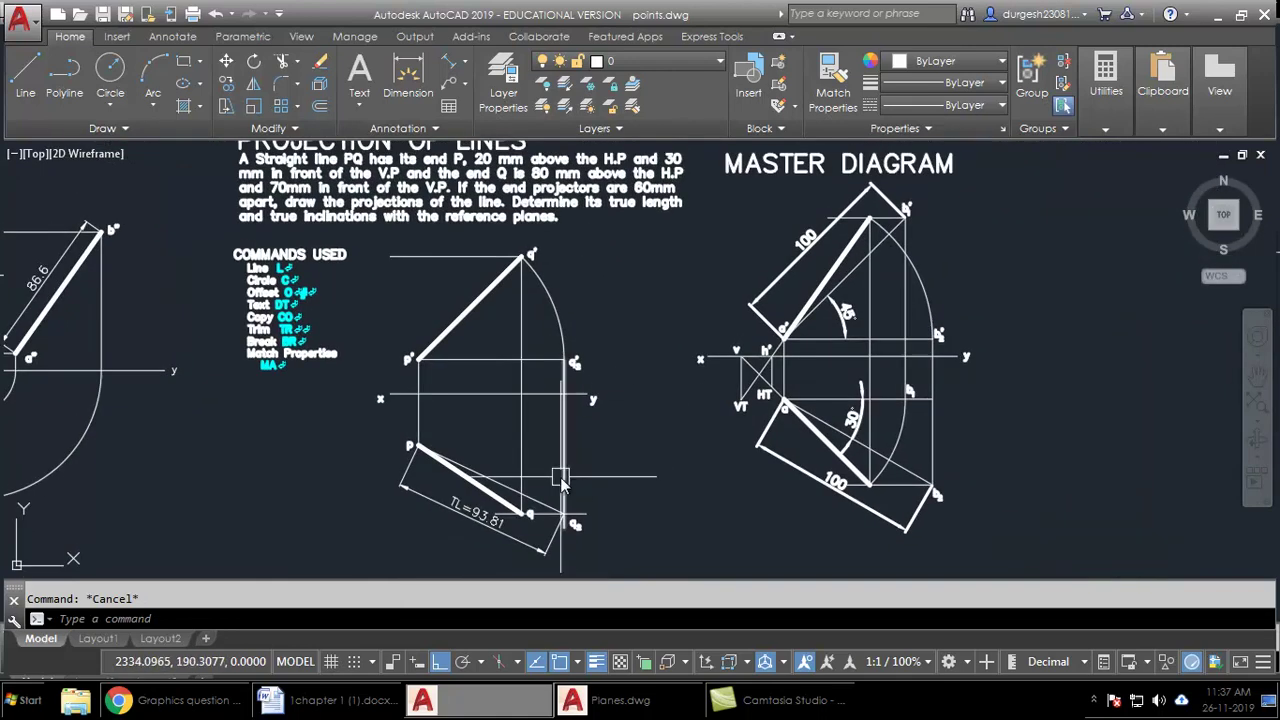
scroll(550, 397, up, 2)
text(c)
key(Return)
scroll(472, 418, up, 2)
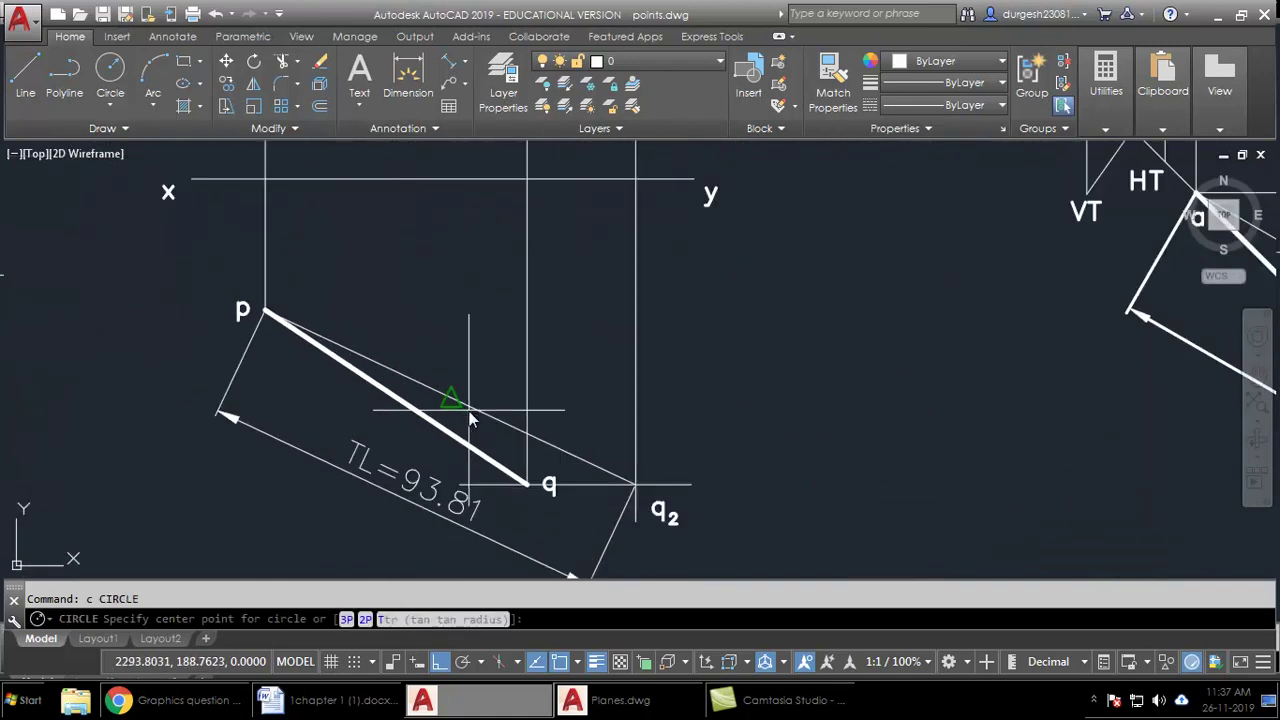
click(265, 313)
click(527, 484)
scroll(568, 445, down, 2)
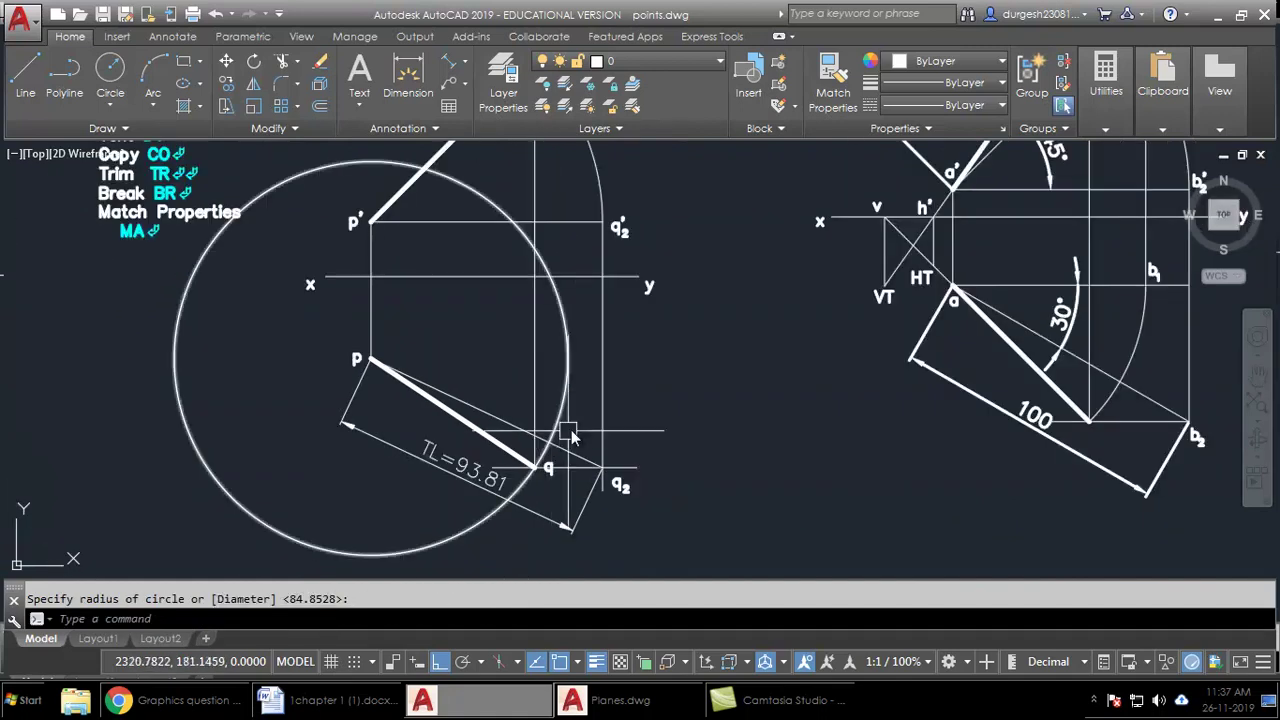
- Draw a horizontal line from p to the circle
text(l)
key(Return)
click(380, 386)
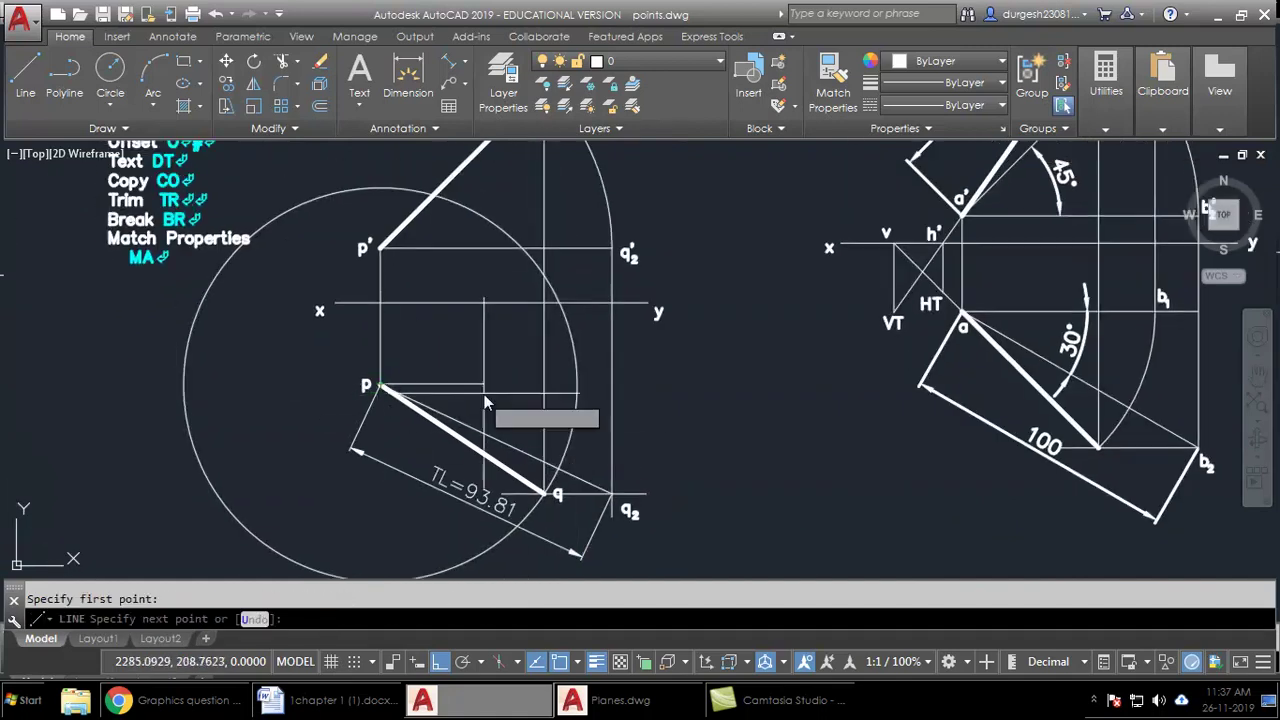
click(578, 383)
key(Return)
- Trim the circle against line pq and the horizontal line from p, keeping only the arc between their ends
click(481, 382)
click(462, 439)
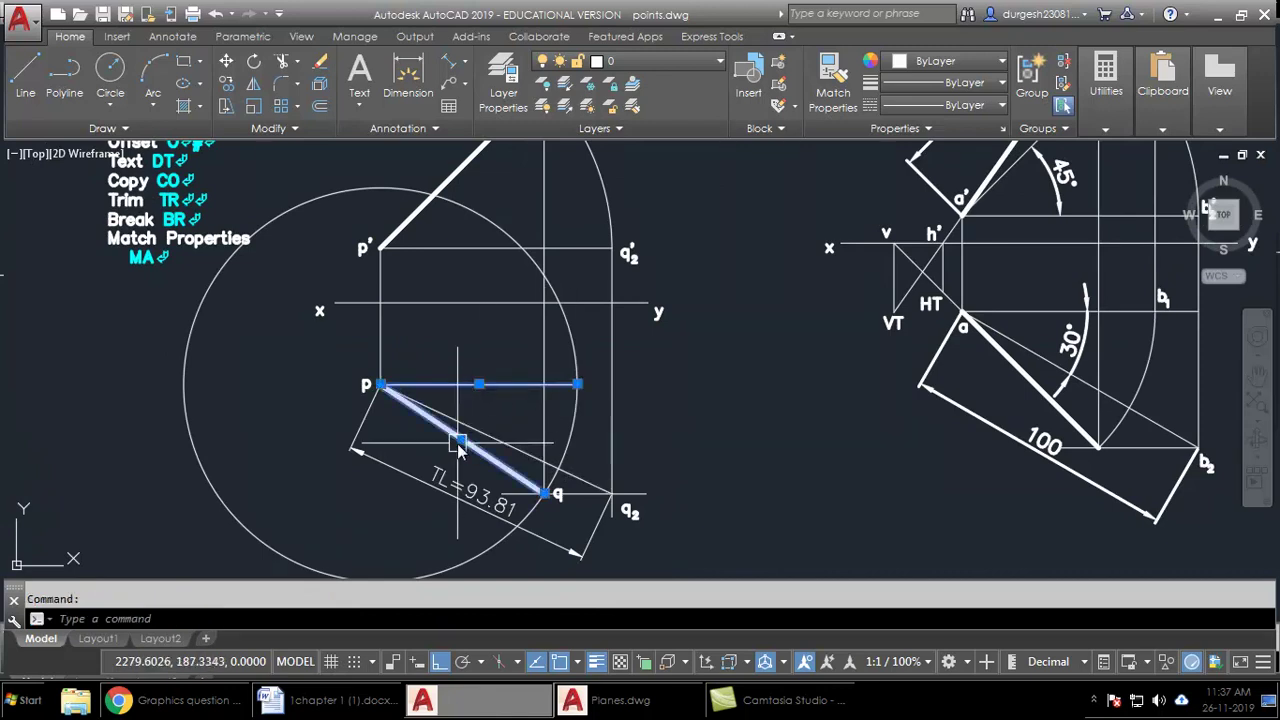
text(tr)
key(Return)
click(561, 312)
key(Return)
- Copy the q2' label to the upper end of the arc, beside the end of the horizontal line from p
middle_drag(657, 394, 653, 417)
click(572, 232)
click(660, 308)
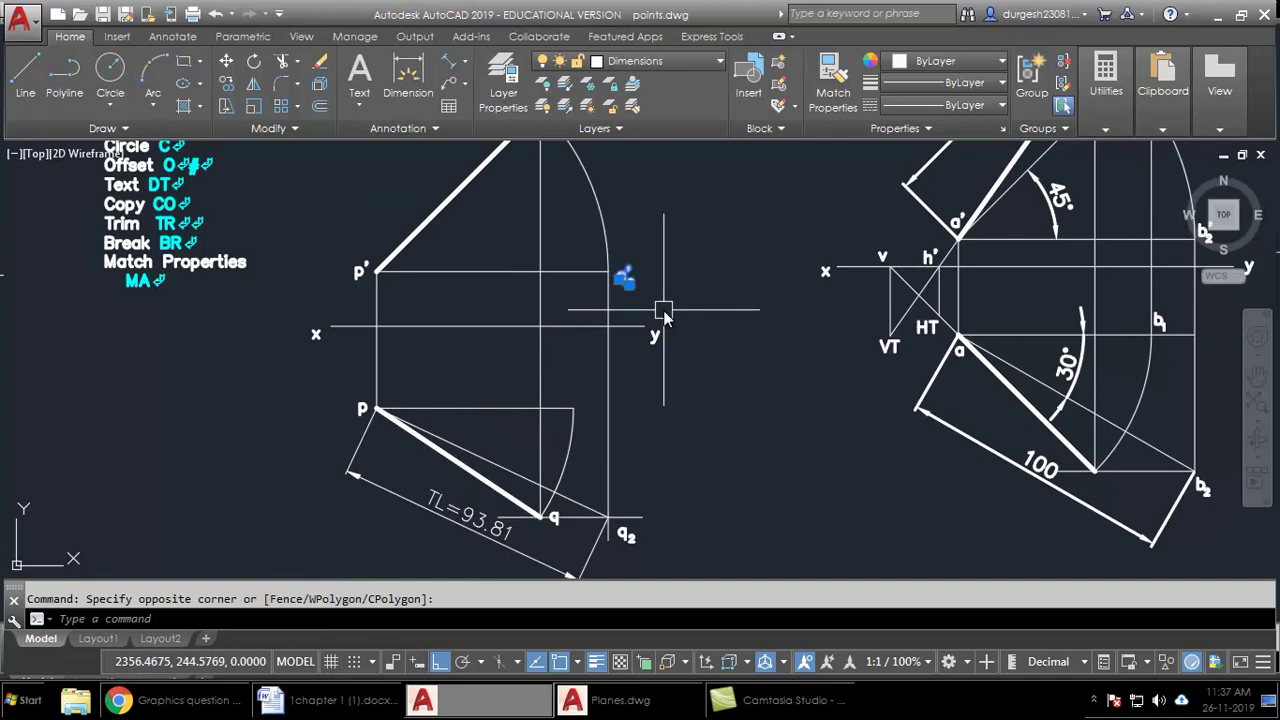
key(ctrl+c)
key(ctrl+v)
scroll(611, 428, up, 2)
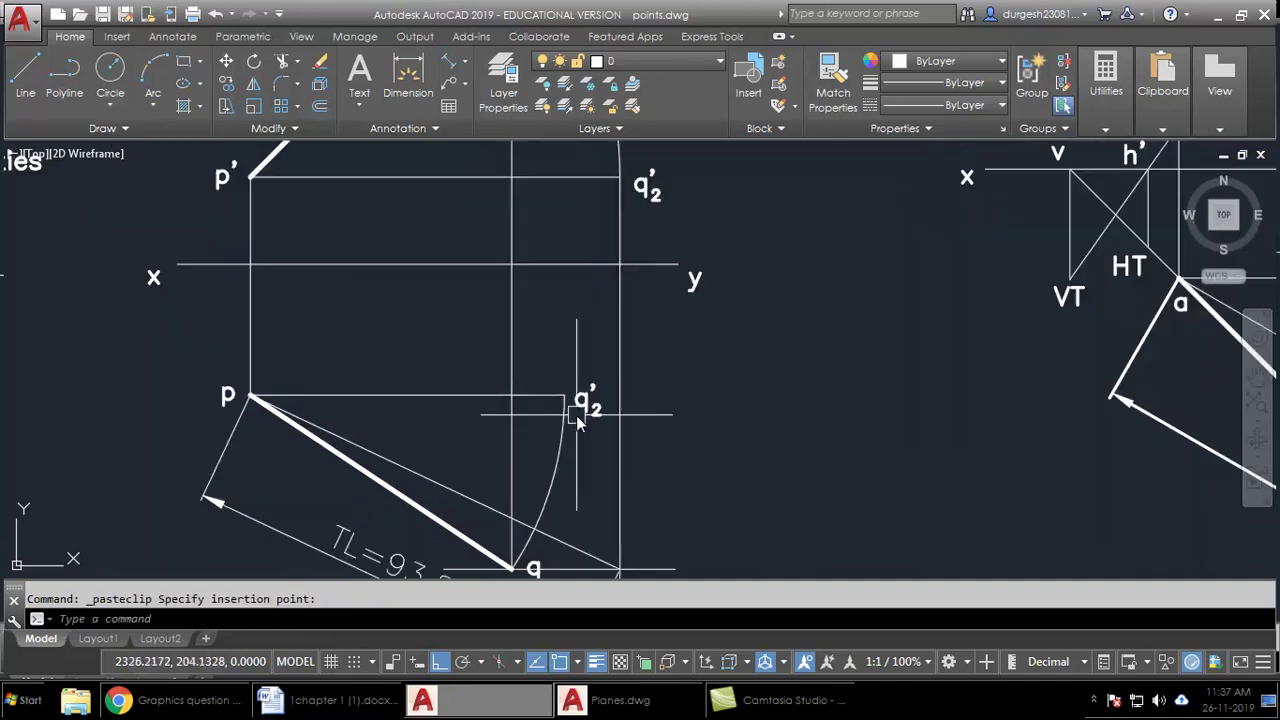
- Edit the copied label at the arc's upper end so that it reads q1
click(578, 398)
double_click(578, 398)
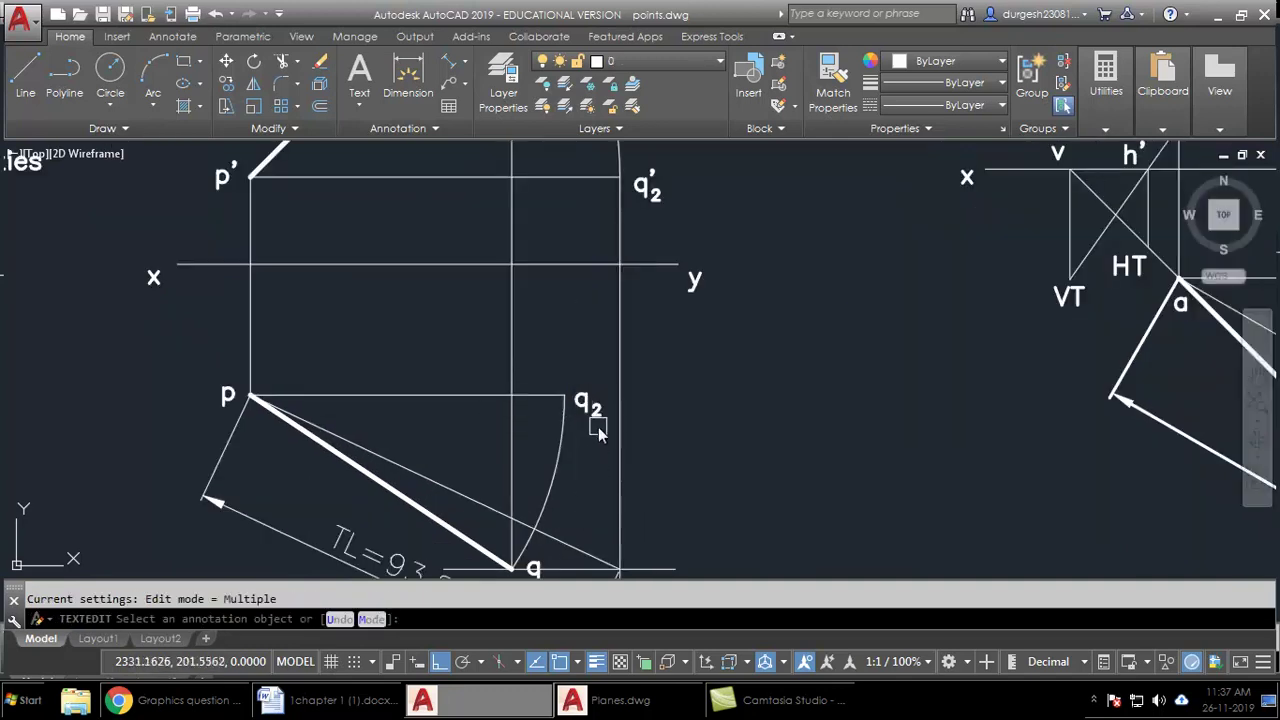
key(Delete)
text(1)
click(686, 451)
mouse_move(689, 425)
middle_down()
mouse_move(713, 455)
mouse_move(677, 414)
middle_up()
key(Escape)
- Draw a vertical projector from q1 up to the horizontal line p'-q2'
scroll(709, 449, down, 2)
text(l)
key(Return)
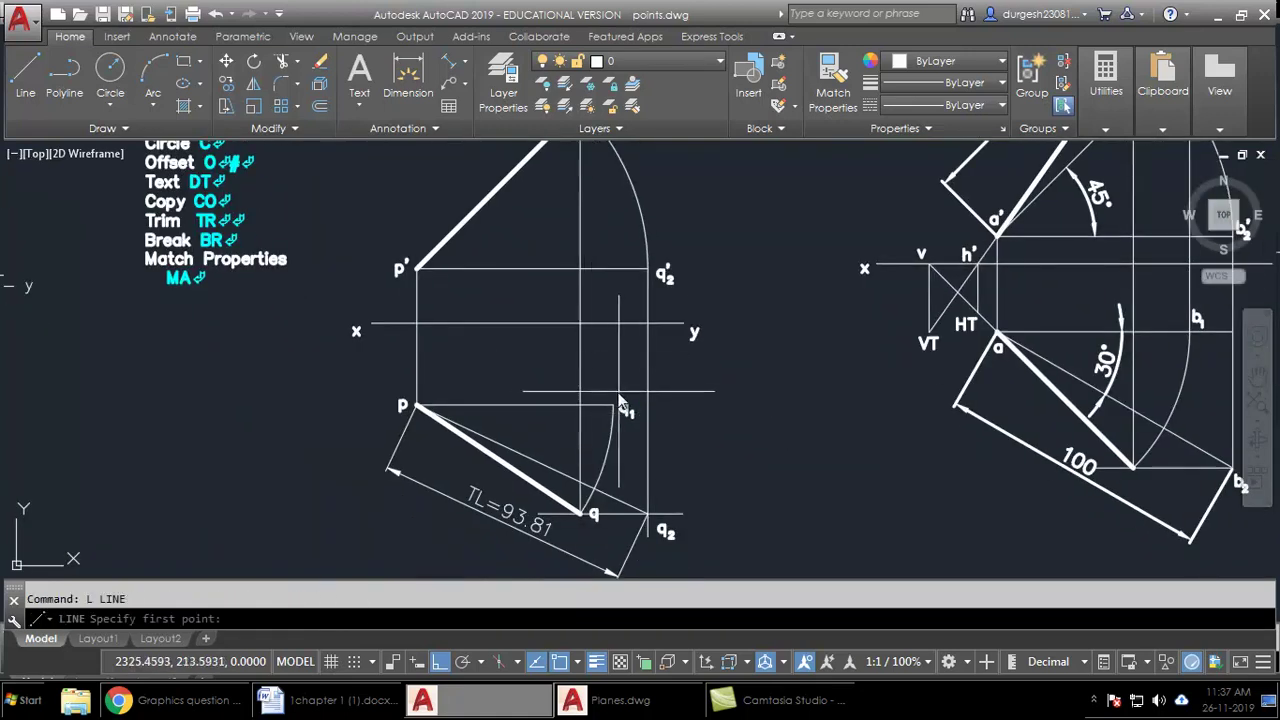
click(612, 407)
click(612, 272)
key(Return)
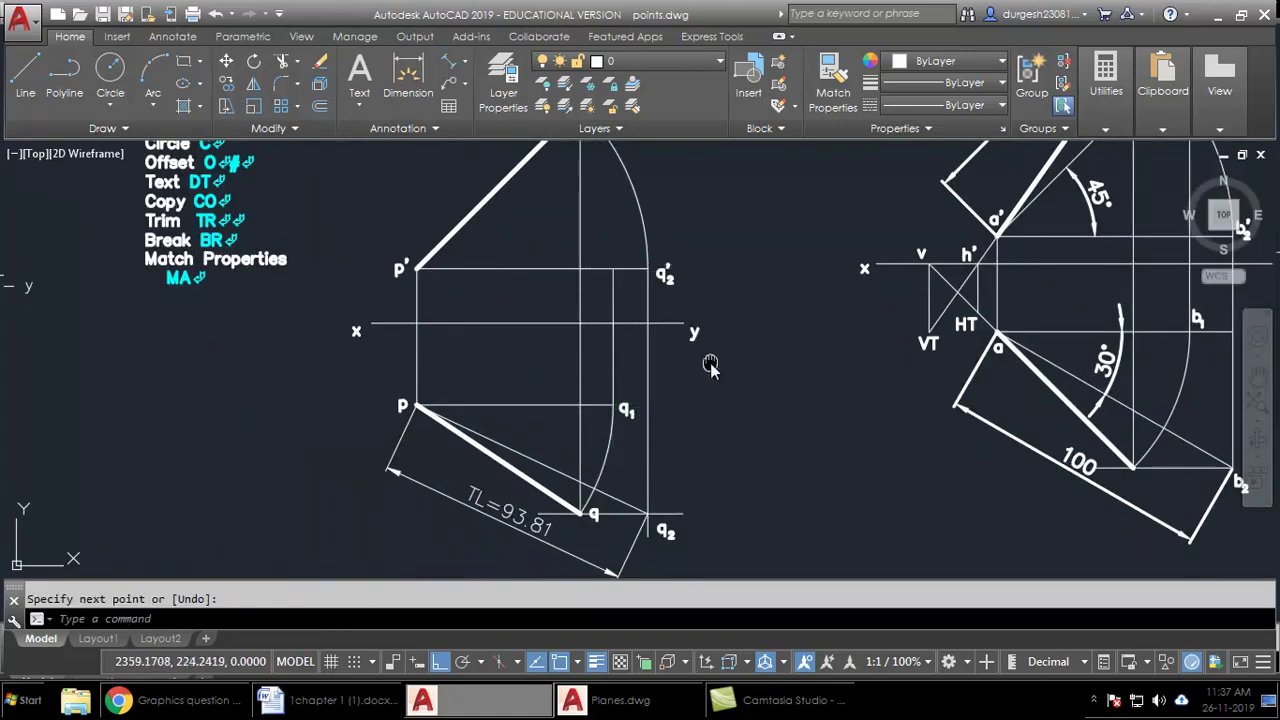
- Stretch the upper end of the q1 projector to slightly above the level of q'
middle_drag(714, 363, 694, 388)
click(596, 362)
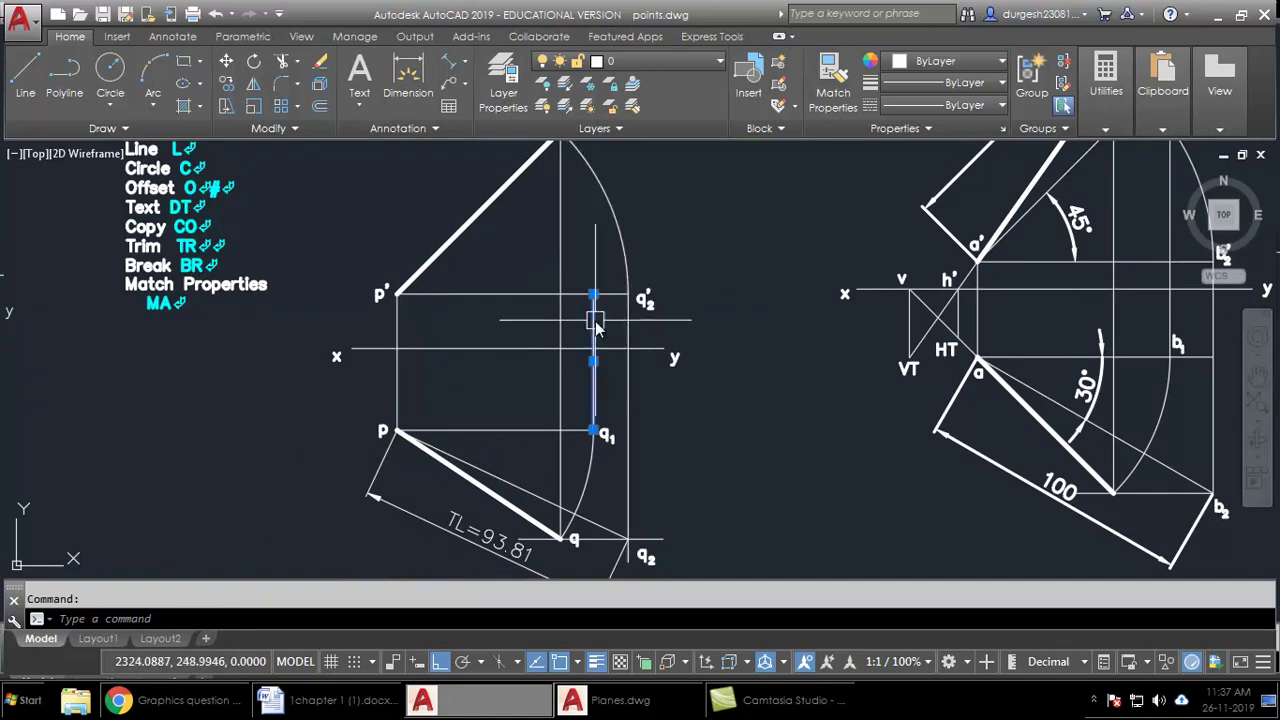
middle_drag(596, 300, 594, 388)
click(593, 383)
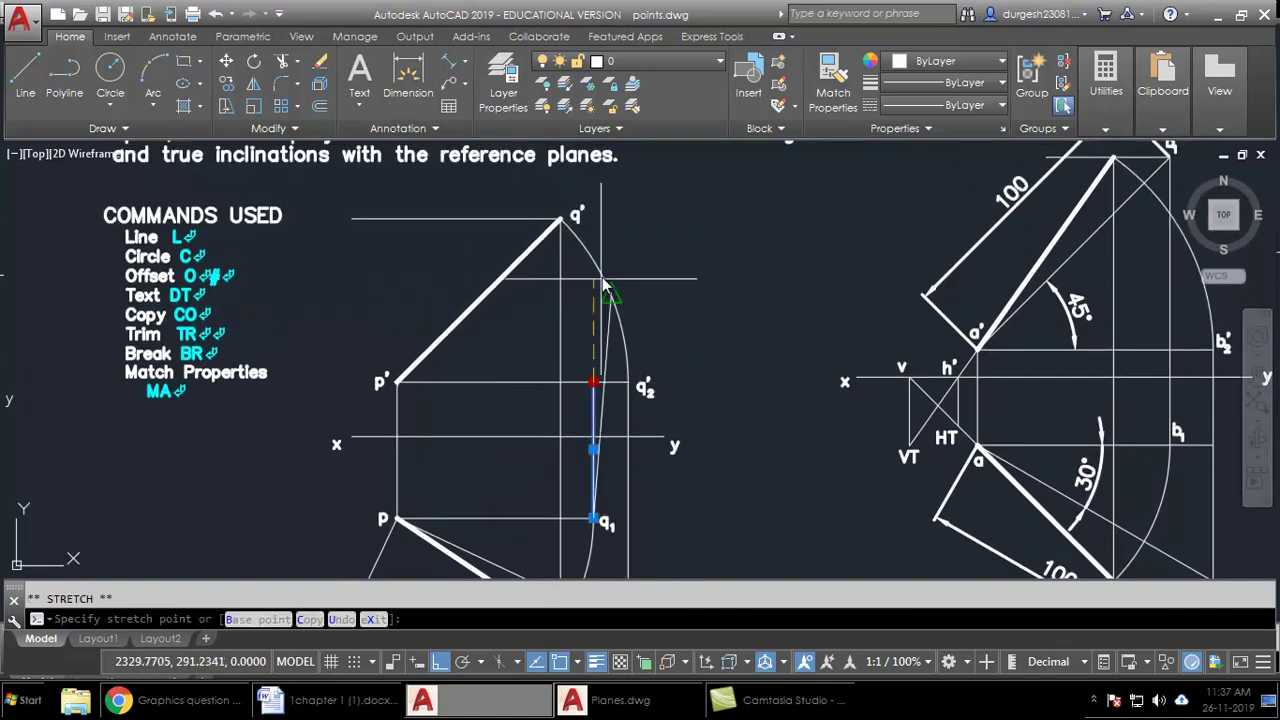
click(618, 202)
key(Escape)
click(526, 219)
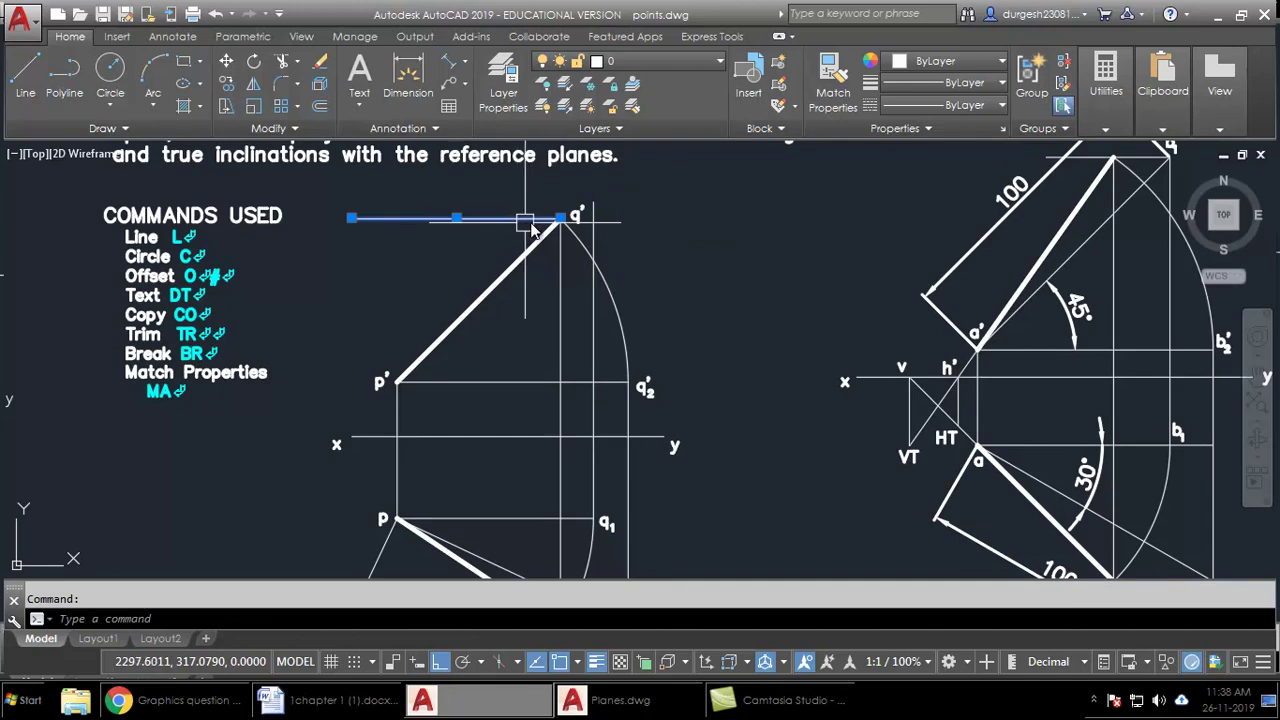
click(561, 218)
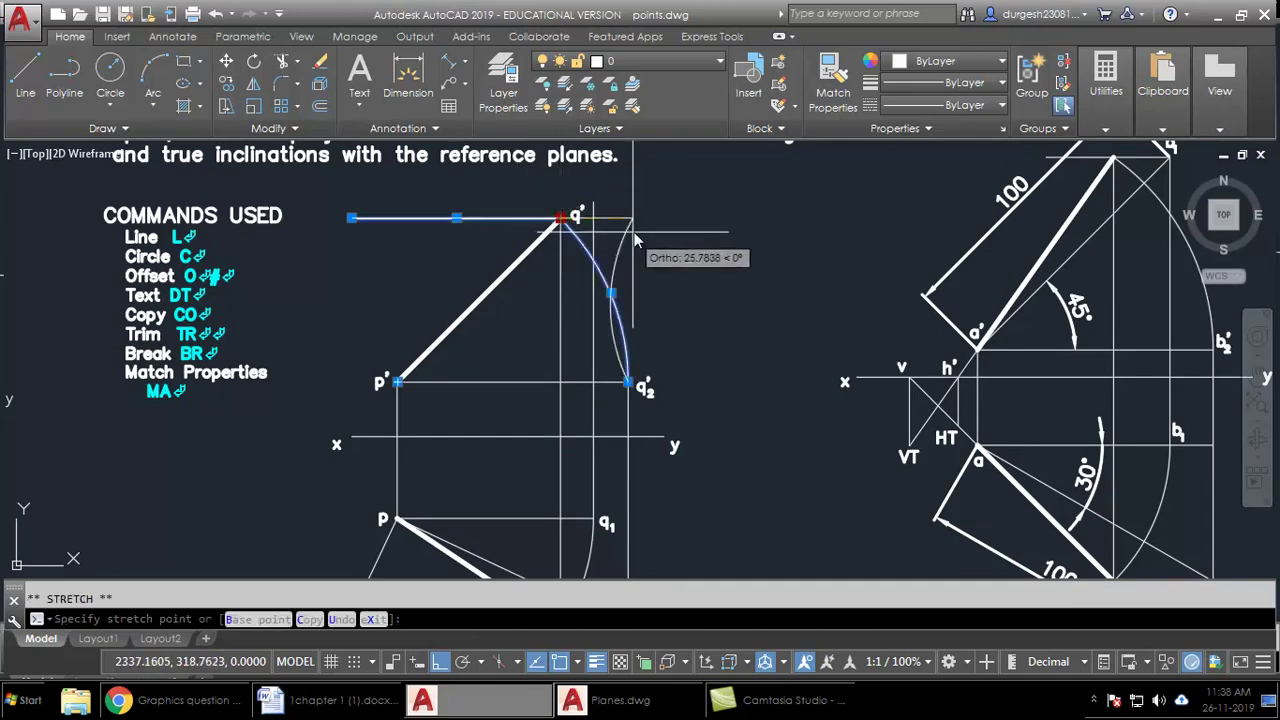
key(Escape)
- Stretch the q' end of the horizontal line through q' past the q1 projector
click(548, 218)
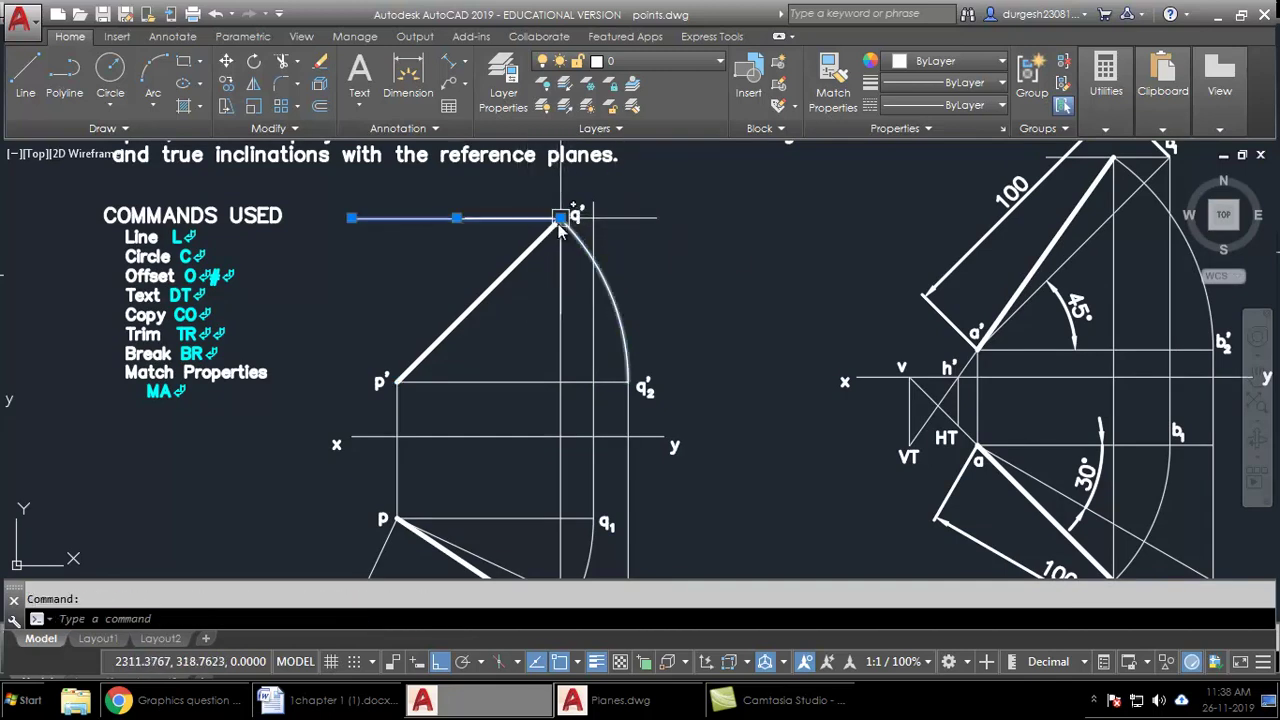
click(561, 219)
key(Escape)
- Copy the q1 label to just above the crossing of the projector and the horizontal line through q'
scroll(562, 240, up, 2)
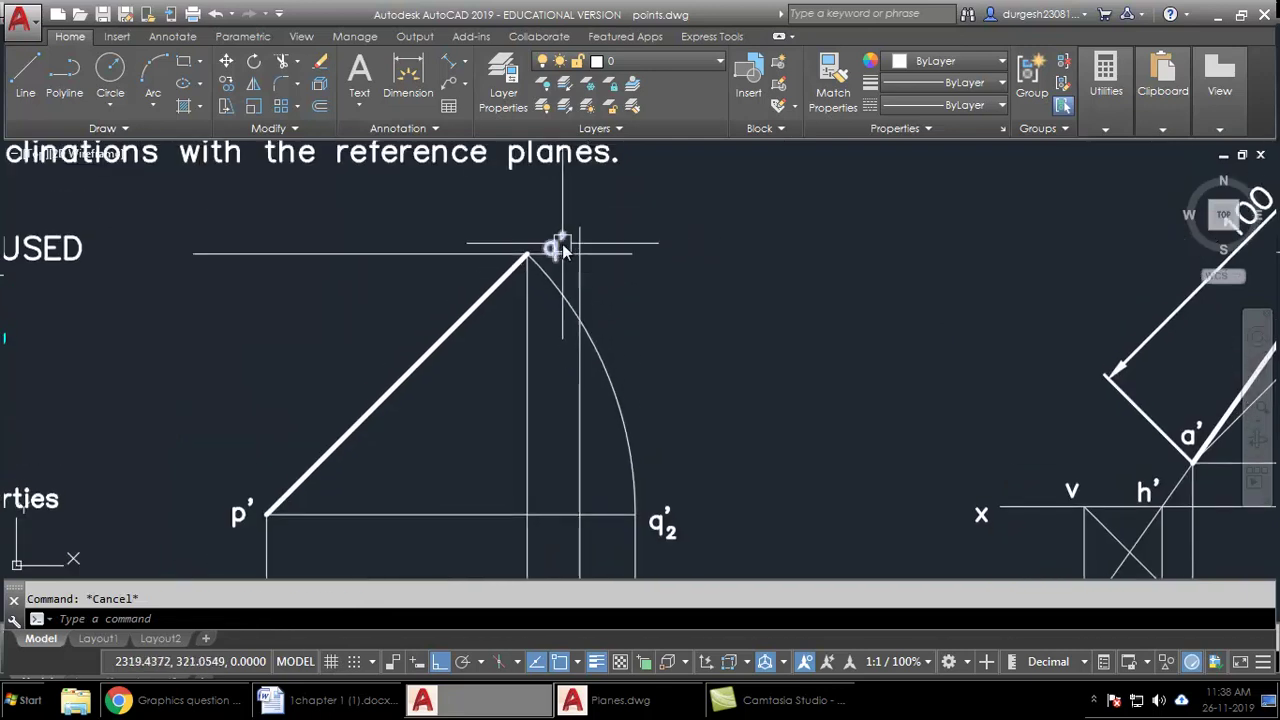
middle_drag(659, 398, 691, 162)
click(601, 471)
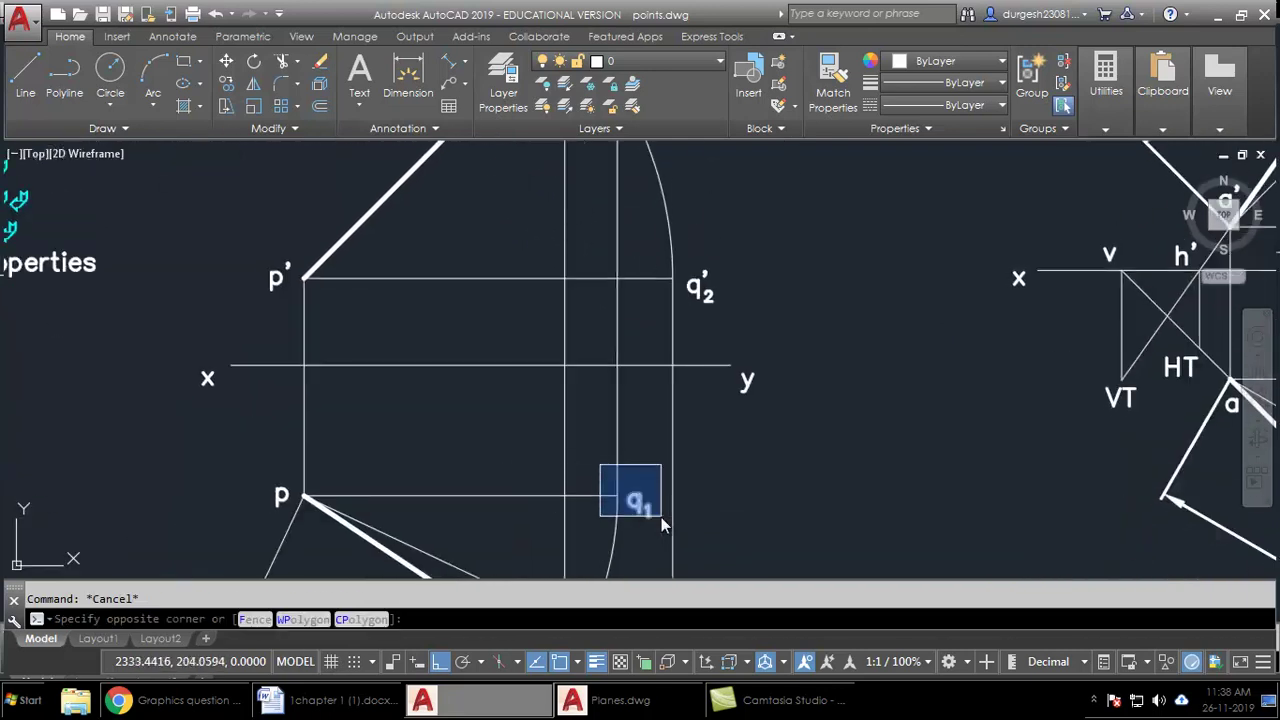
click(661, 517)
key(ctrl+c)
key(ctrl+v)
middle_drag(712, 312, 662, 566)
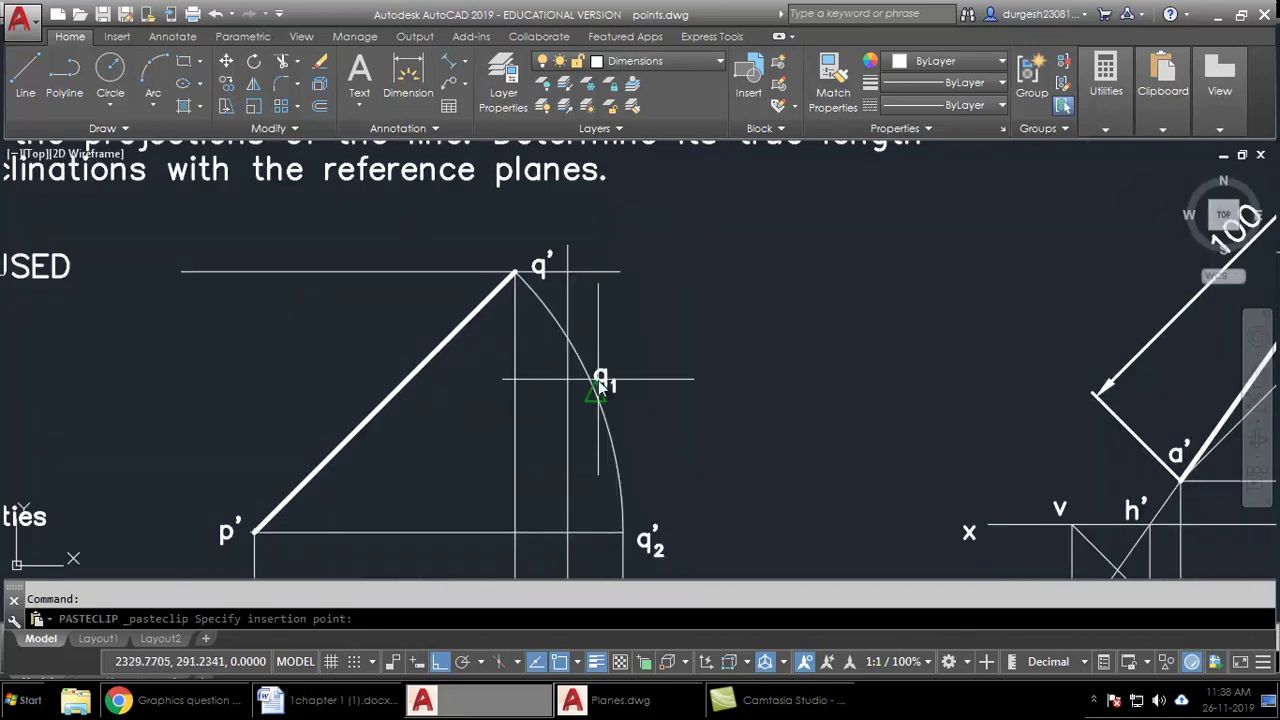
scroll(589, 290, up, 5)
click(548, 212)
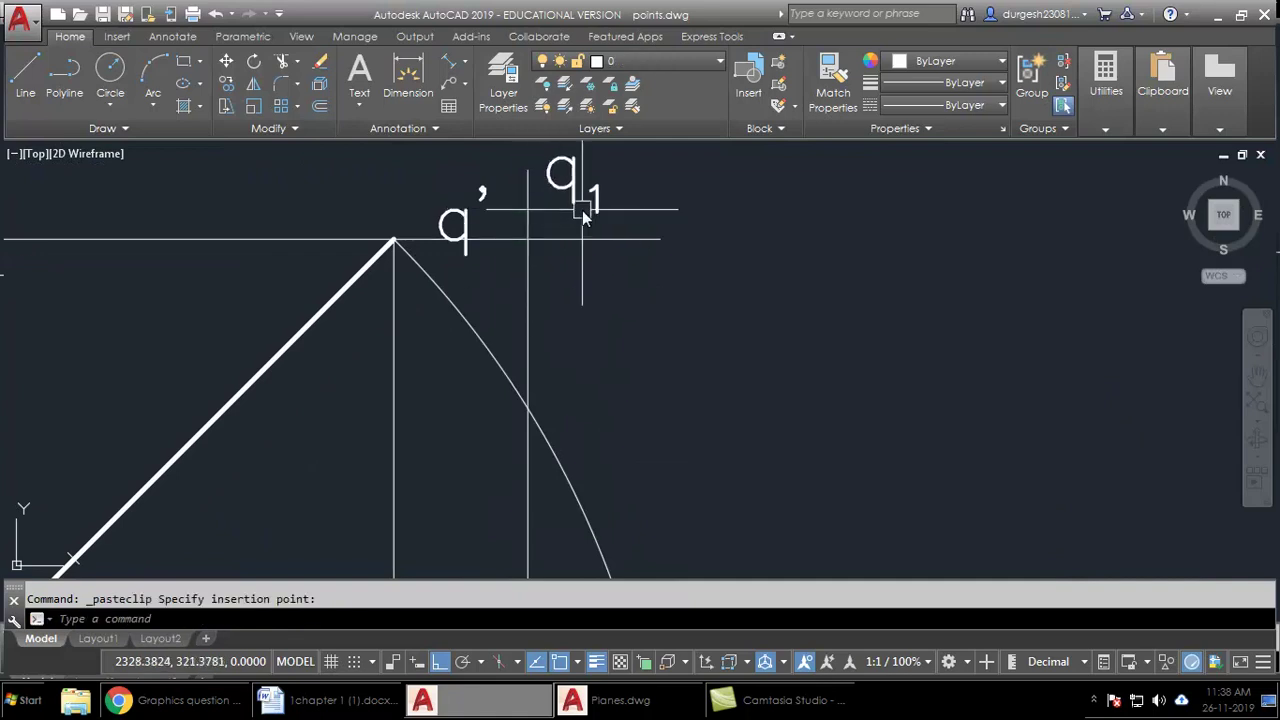
- Add a prime to the copied label so that it reads q1'
middle_drag(582, 210, 596, 331)
double_click(586, 304)
key(Right)
text(')
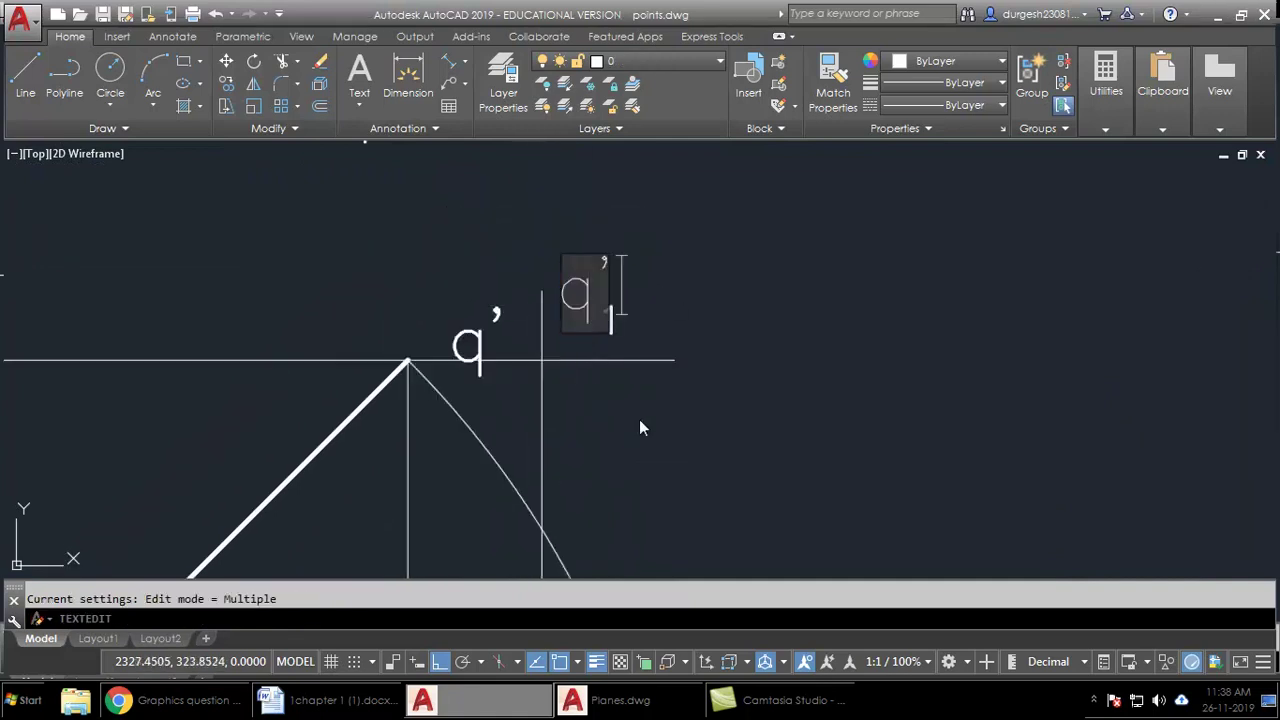
click(642, 424)
key(Escape)
- Move the q' label to directly above the upper end of line p'q'
click(481, 338)
middle_drag(572, 428, 577, 451)
key(ctrl+x)
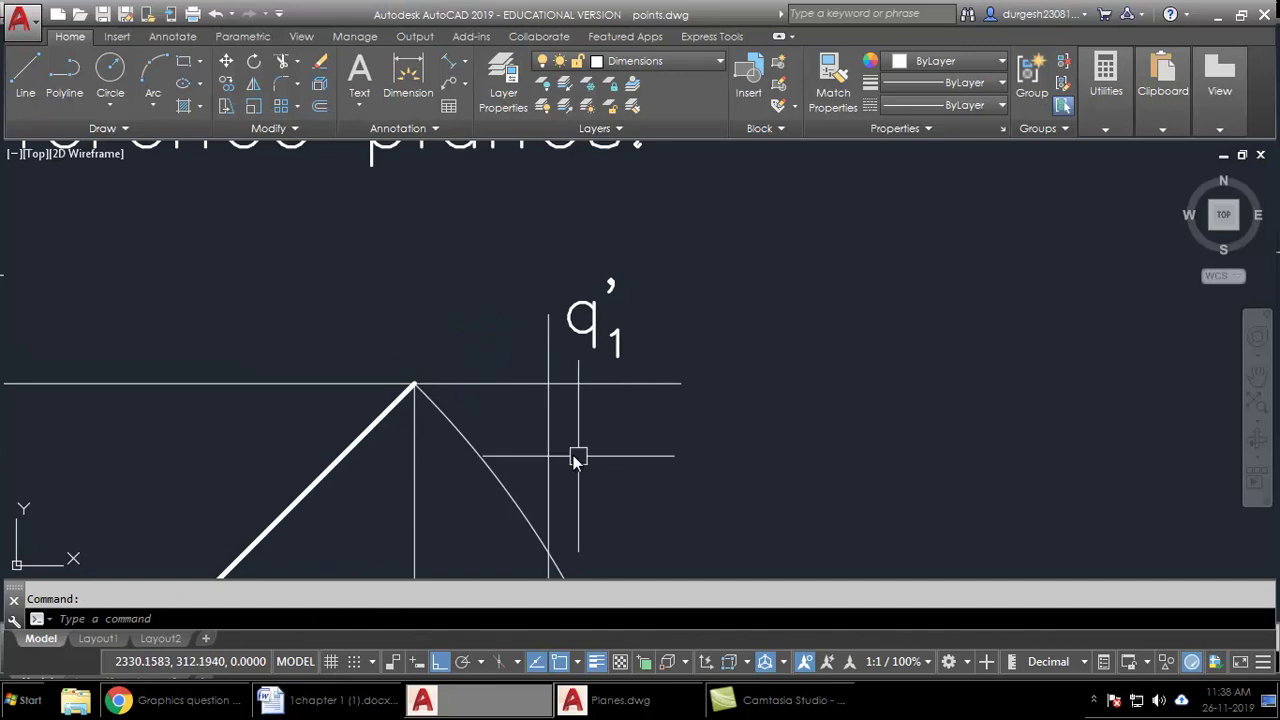
key(ctrl+v)
click(408, 362)
scroll(634, 369, down, 2)
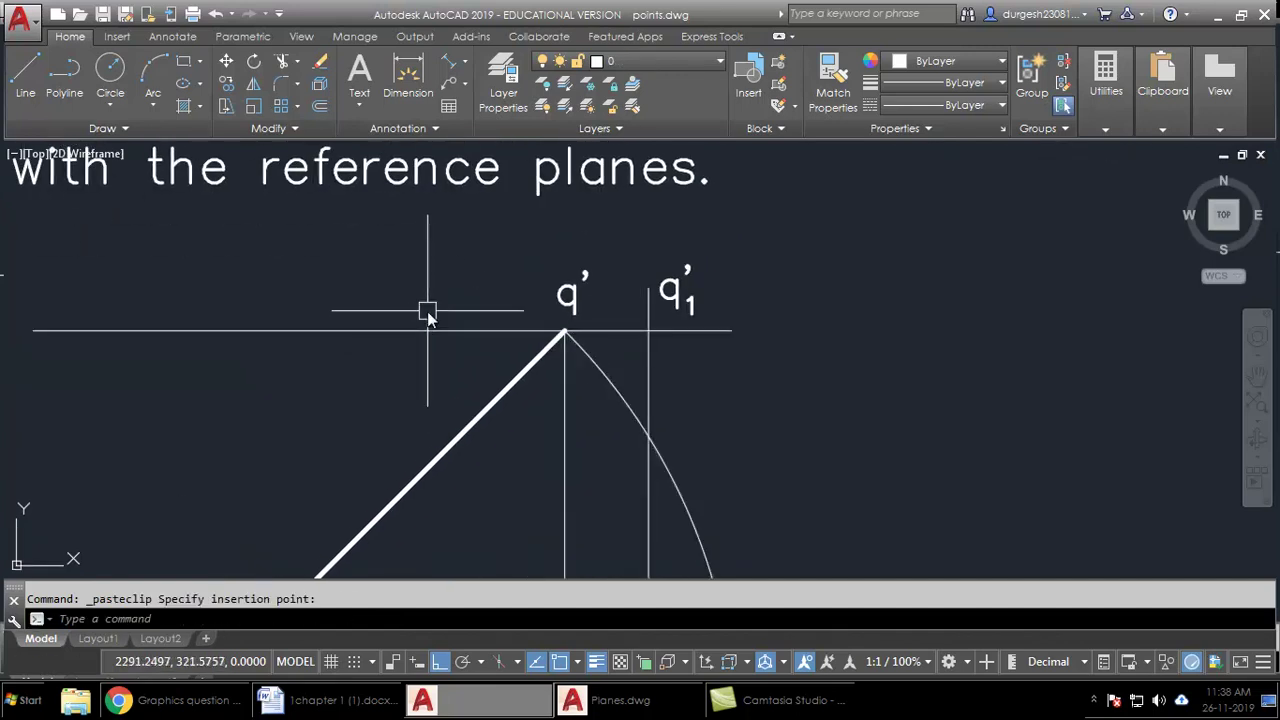
- Stretch the far end of the horizontal line through q' inwards, leaving only a short overhang beside q'
scroll(426, 309, down, 3)
text(s)
key(Return)
click(388, 296)
click(302, 353)
key(Return)
click(302, 354)
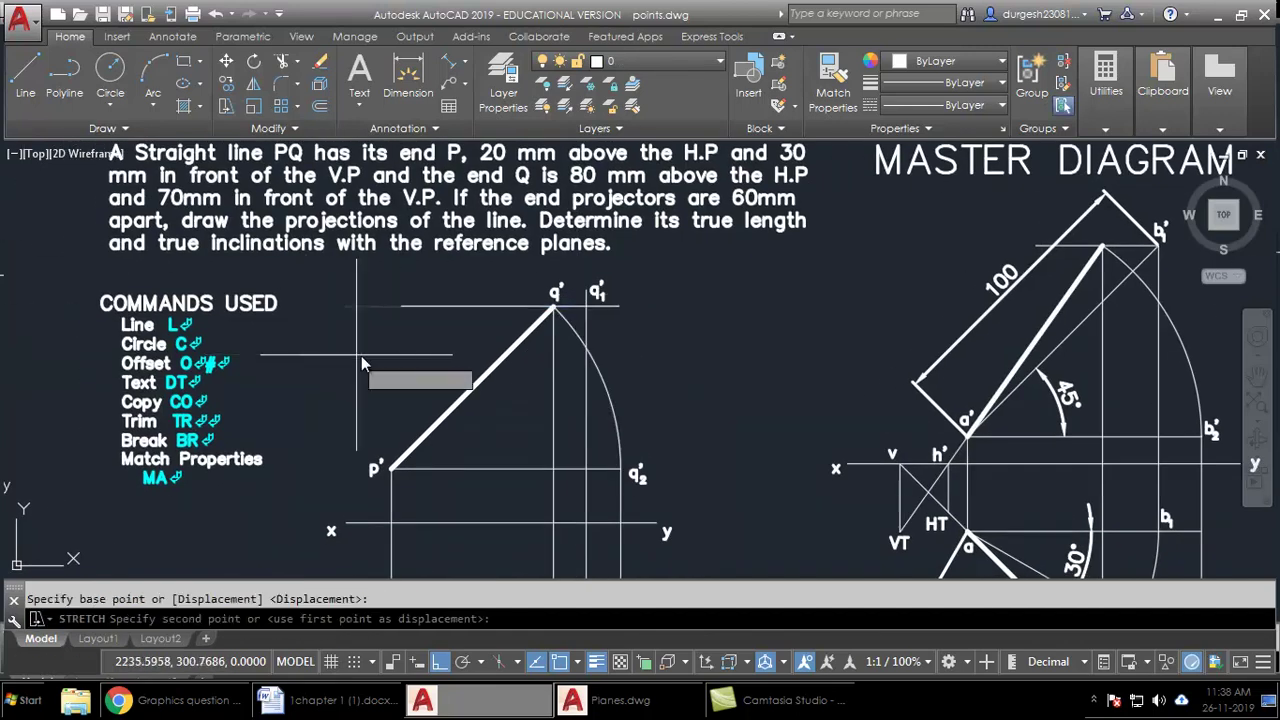
click(454, 340)
- Draw a straight line from p' to q1', where the projector crosses the horizontal line through q'
middle_drag(508, 423, 494, 409)
click(378, 452)
text(l)
key(Return)
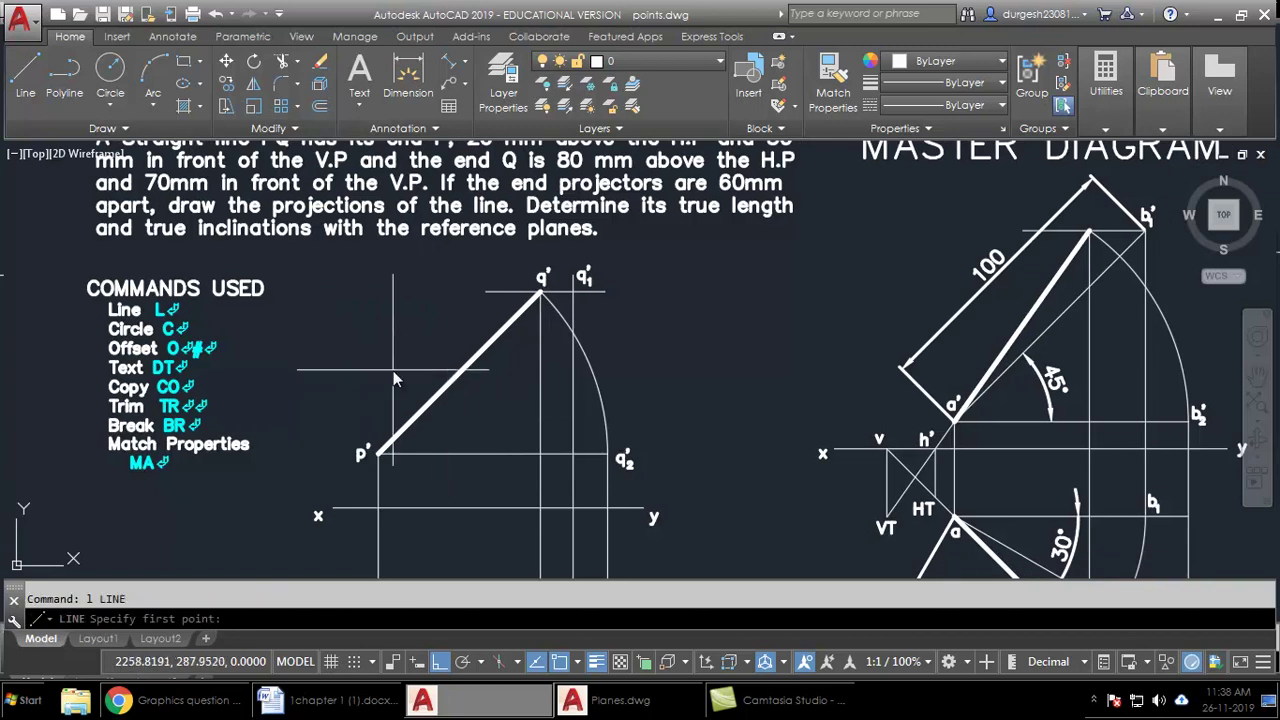
click(573, 291)
key(Return)
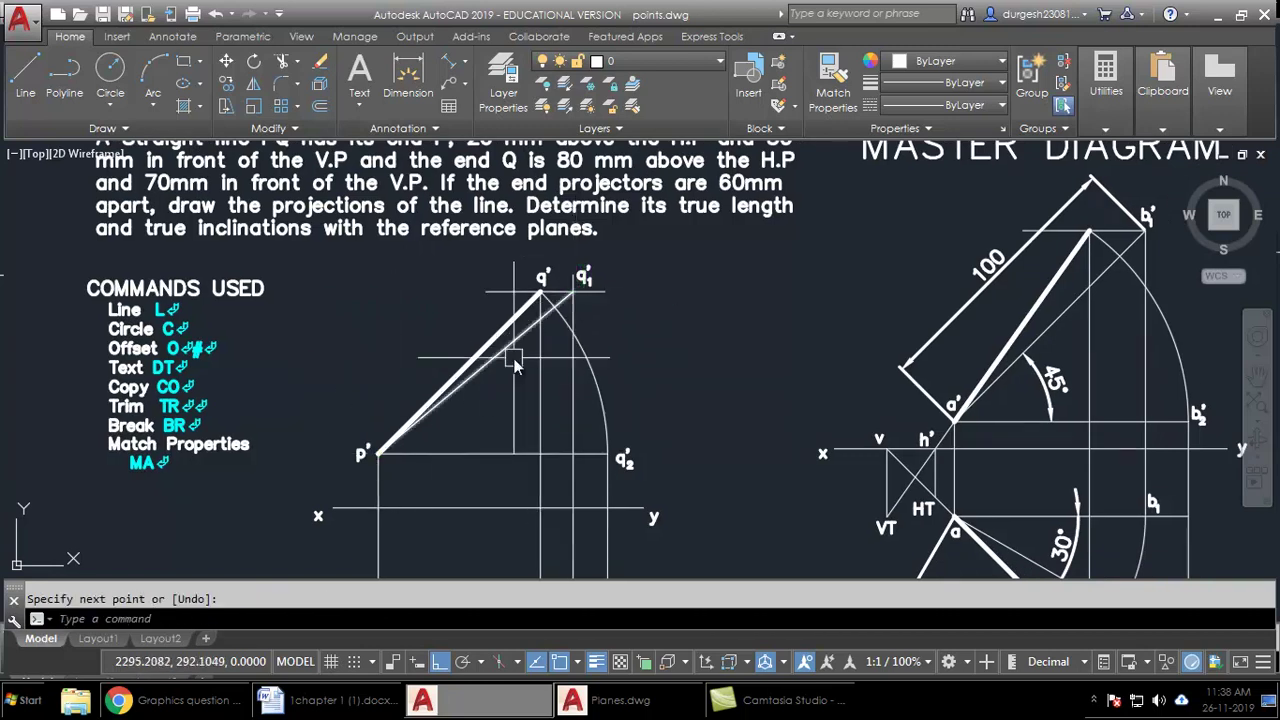
- Add an aligned dimension to line p'-q1', placed above the front view
click(449, 62)
key(Return)
click(509, 345)
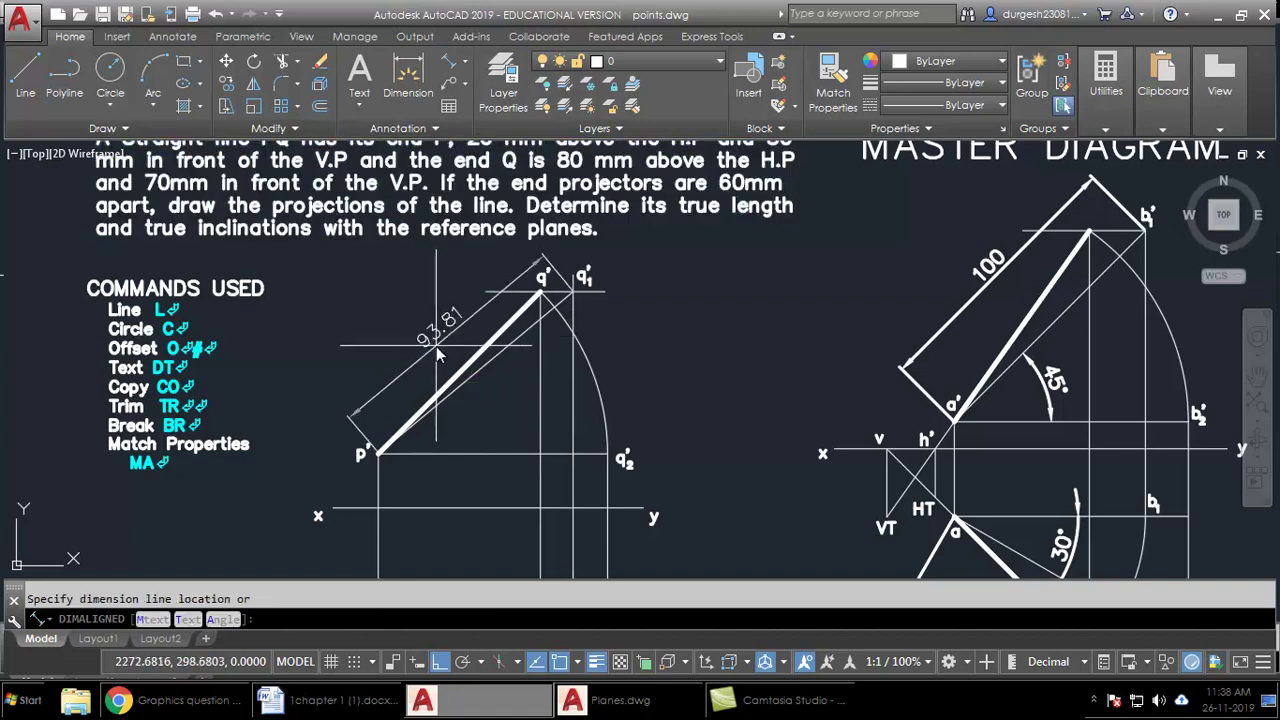
click(436, 343)
mouse_move(493, 500)
middle_down()
mouse_move(500, 150)
mouse_move(508, 234)
middle_up()
scroll(483, 440, down, 1)
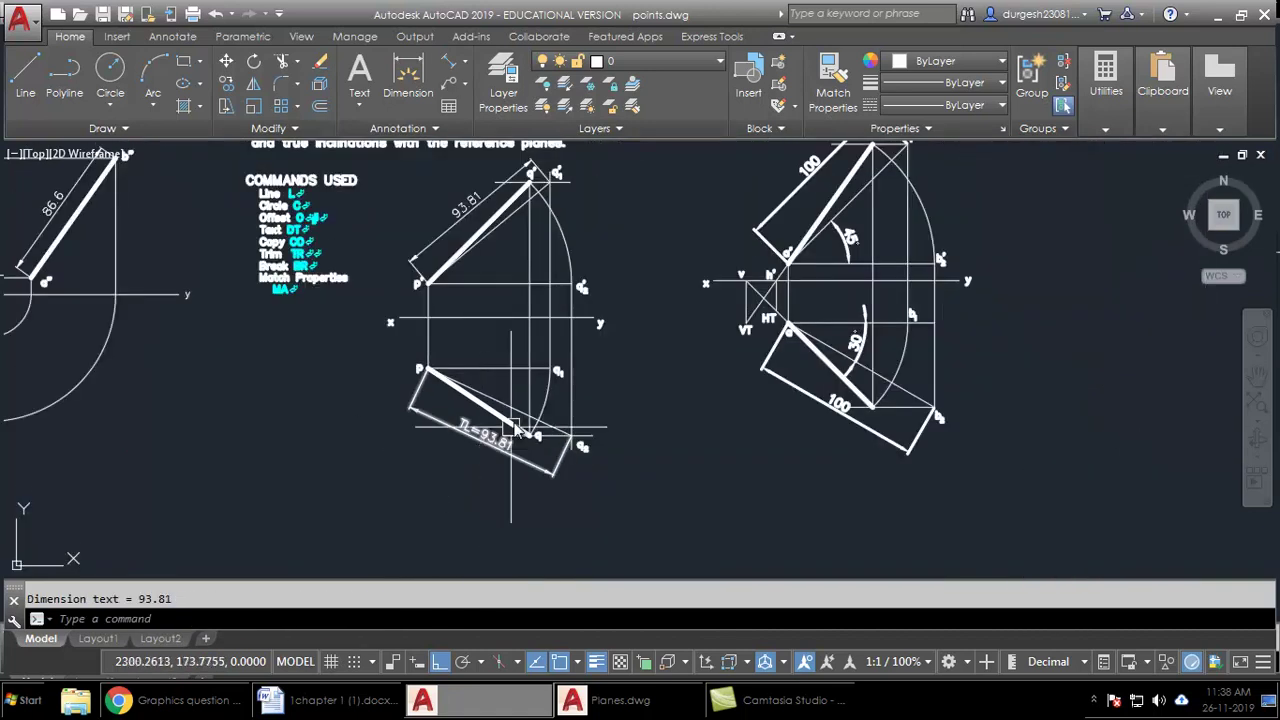
middle_drag(508, 426, 504, 492)
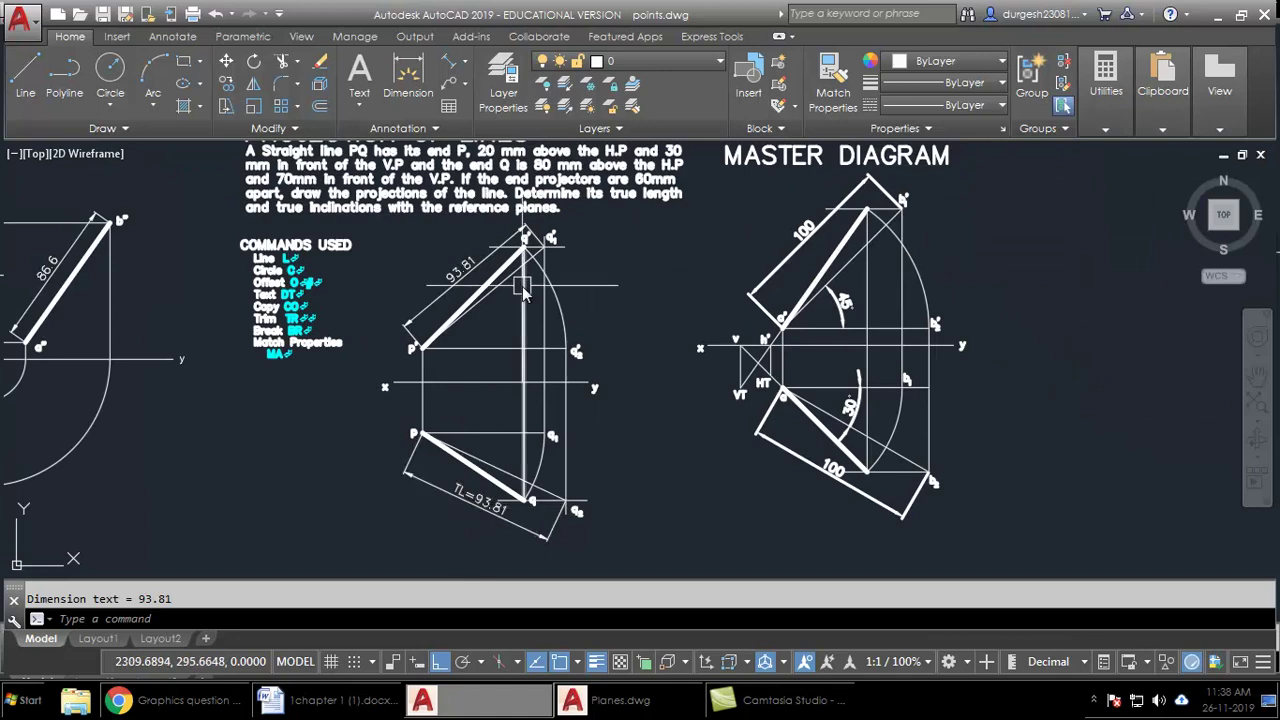
- Add an angular dimension between line p'-q1' and the horizontal line p'-q2', with its arc inside the front view
middle_drag(444, 141, 440, 153)
click(466, 62)
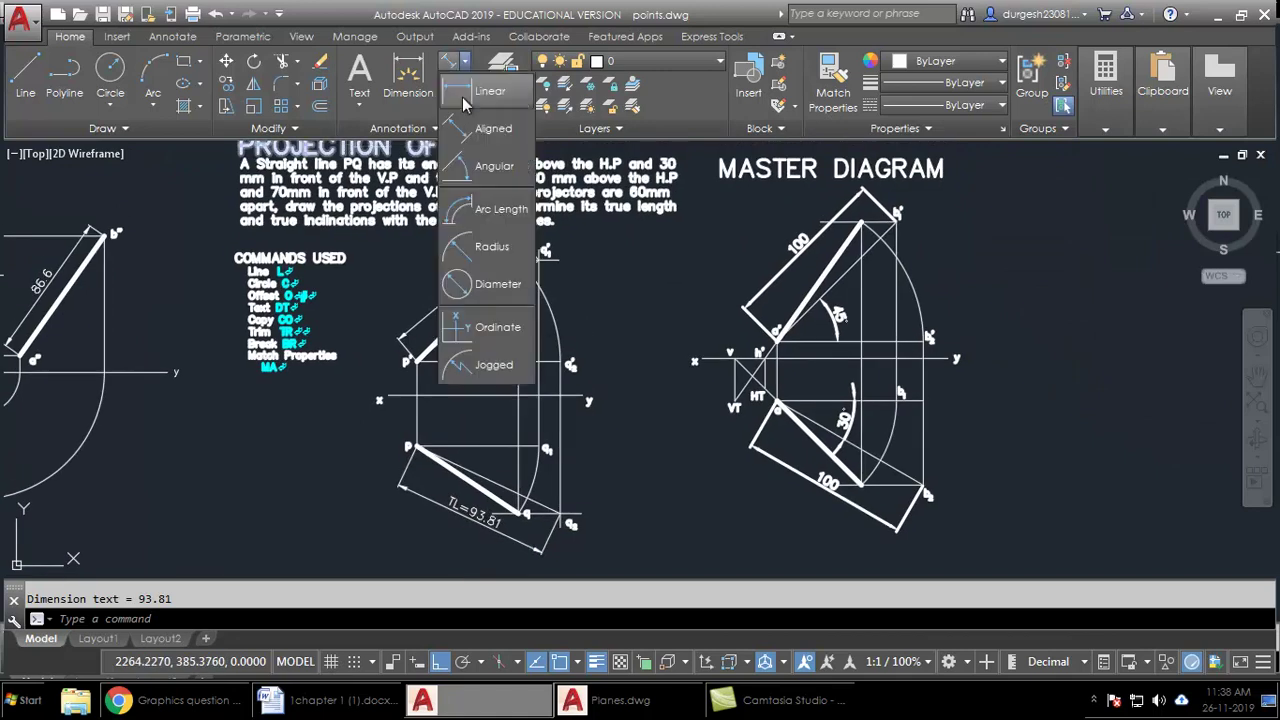
click(472, 190)
scroll(507, 333, up, 3)
click(440, 278)
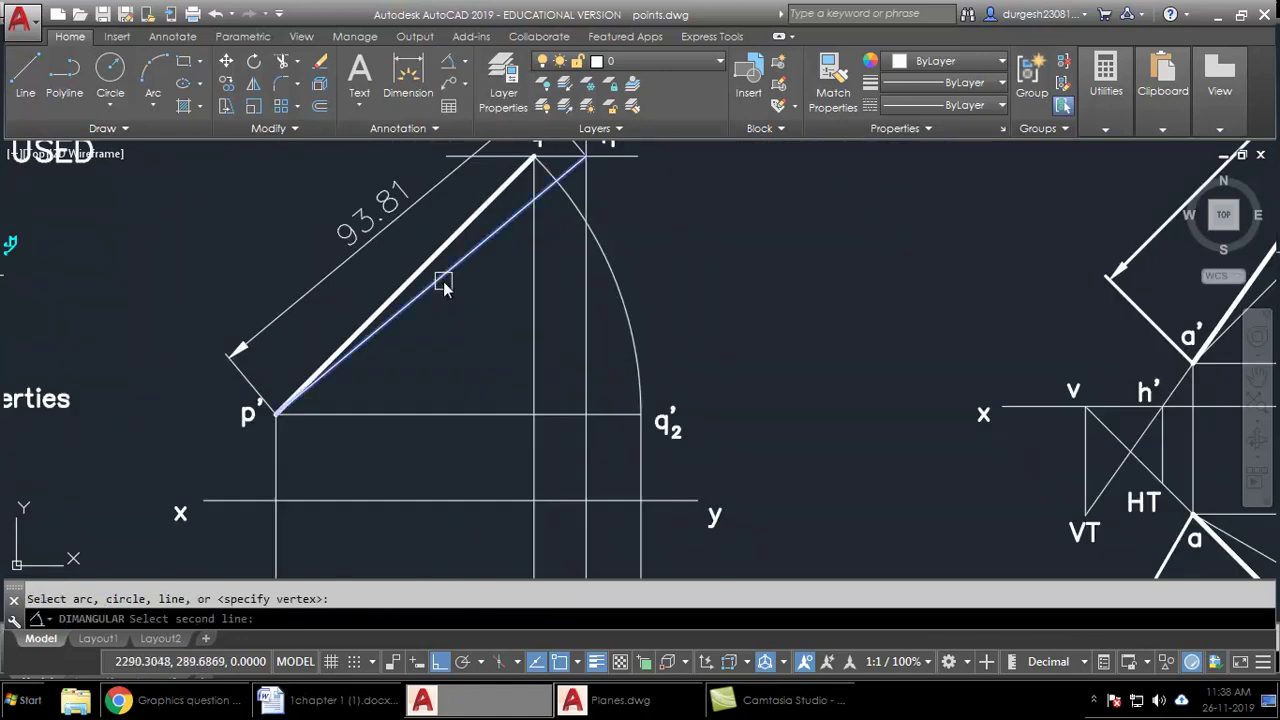
click(418, 414)
click(437, 368)
scroll(471, 443, down, 3)
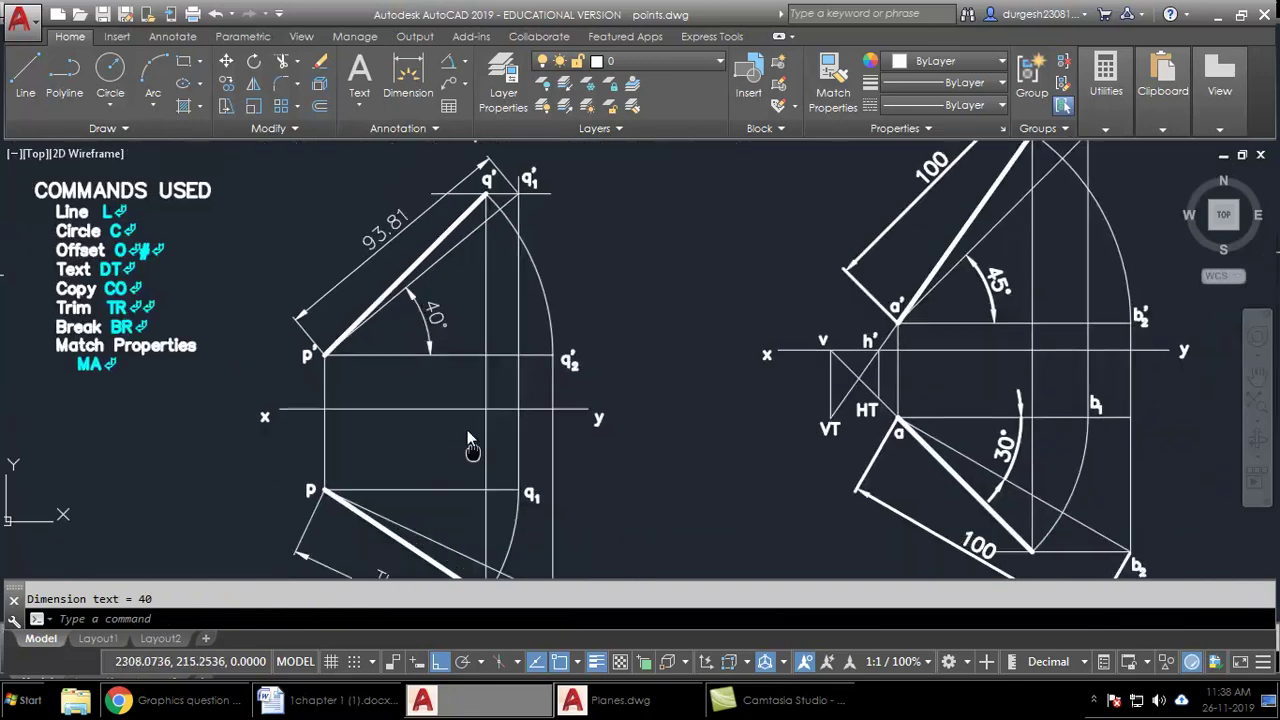
- Add an angular dimension between the horizontal line p-q1 and the true length line p-q2 in the top view
scroll(423, 345, up, 3)
key(Return)
click(423, 356)
click(401, 402)
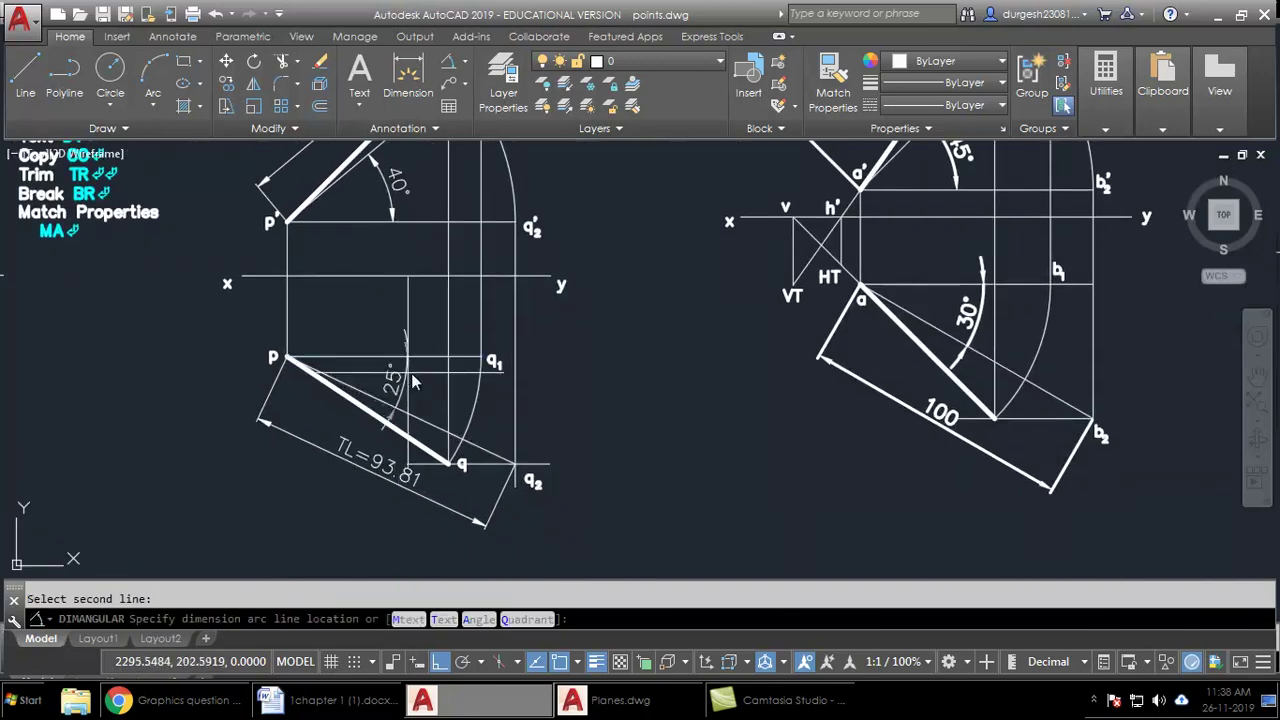
click(417, 375)
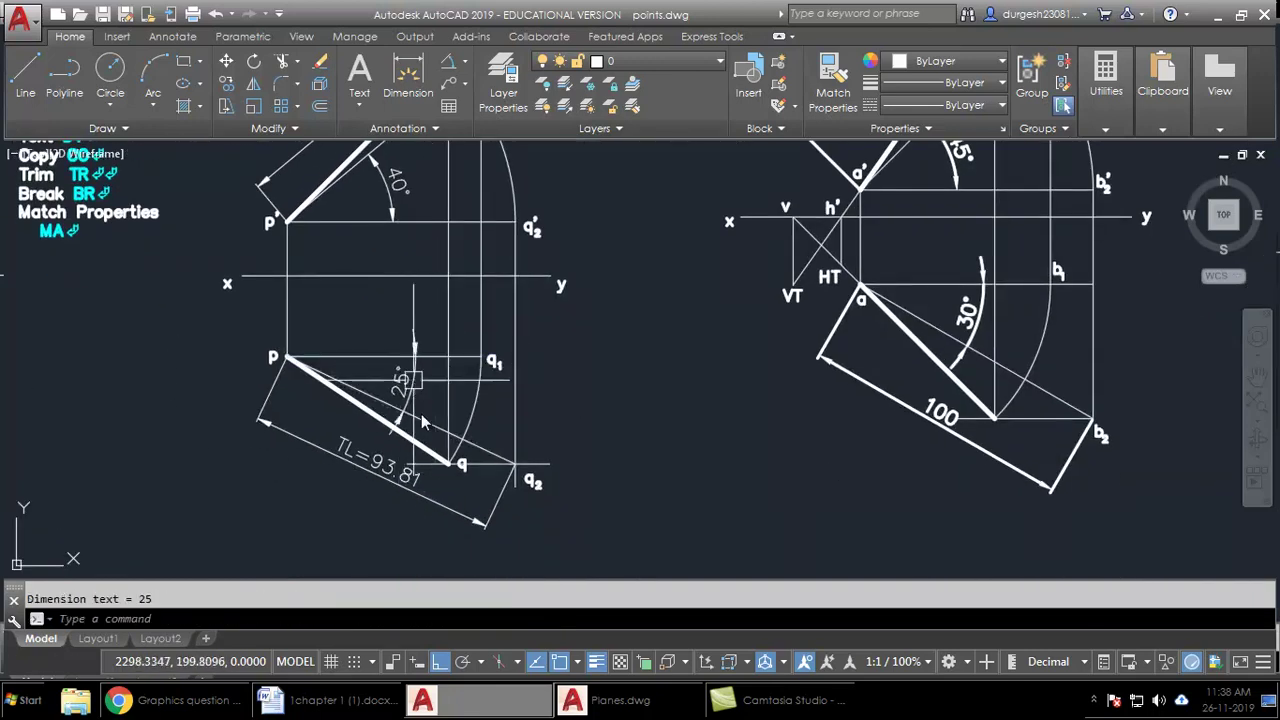
middle_drag(620, 338, 625, 448)
text(z)
key(Return)
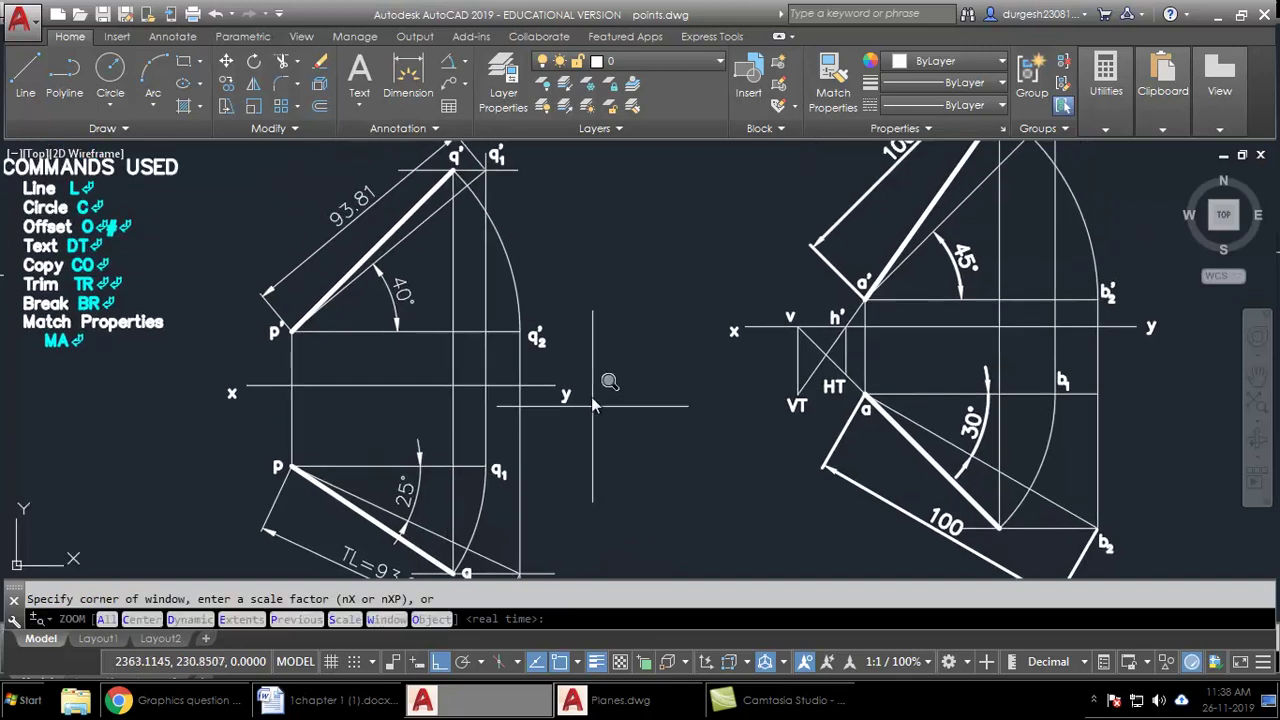
key(Return)
drag(591, 396, 590, 420)
key(Escape)
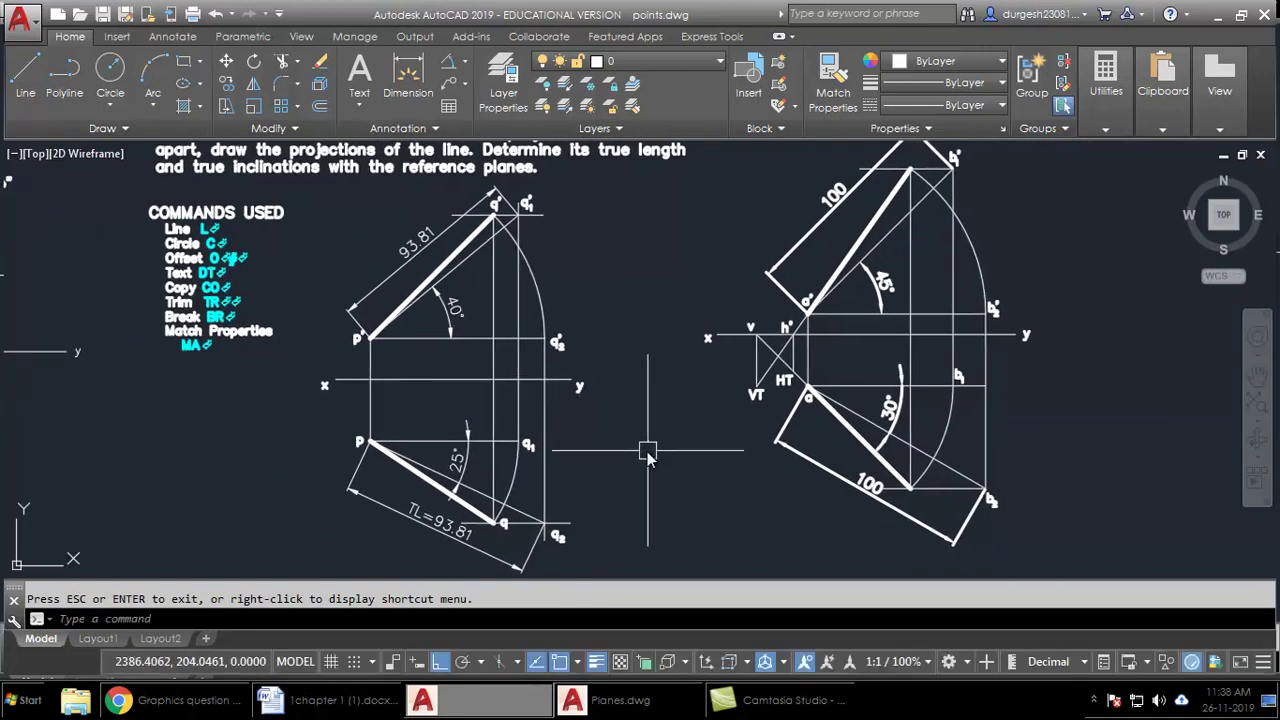
- Modify the ISO-25 dimension style so that angular dimensions use a precision of 0.00
text(d)
key(Return)
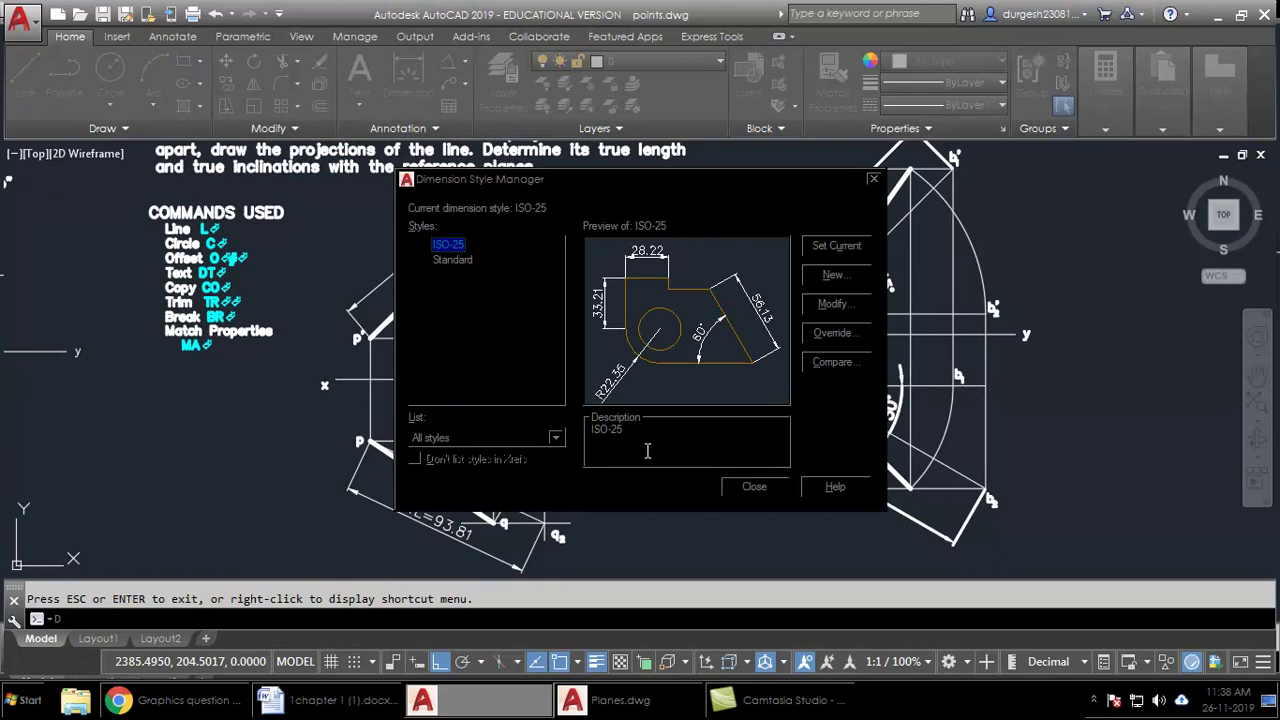
drag(650, 183, 698, 158)
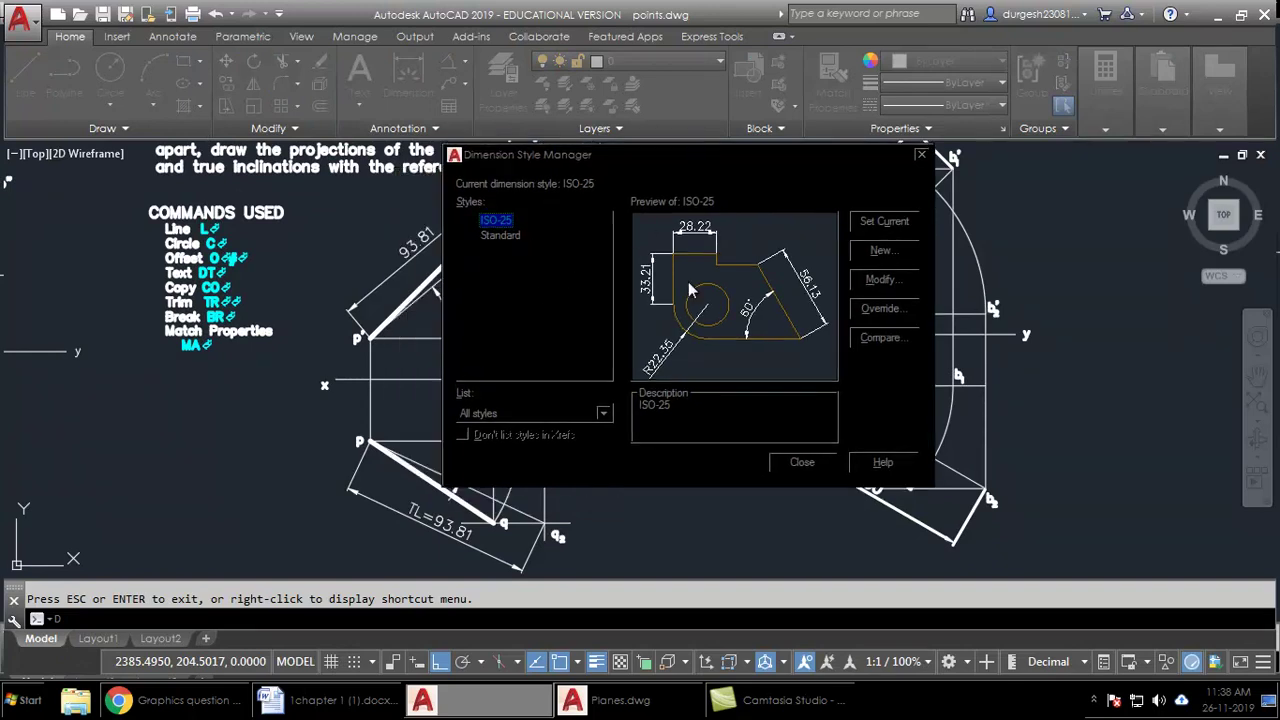
click(874, 283)
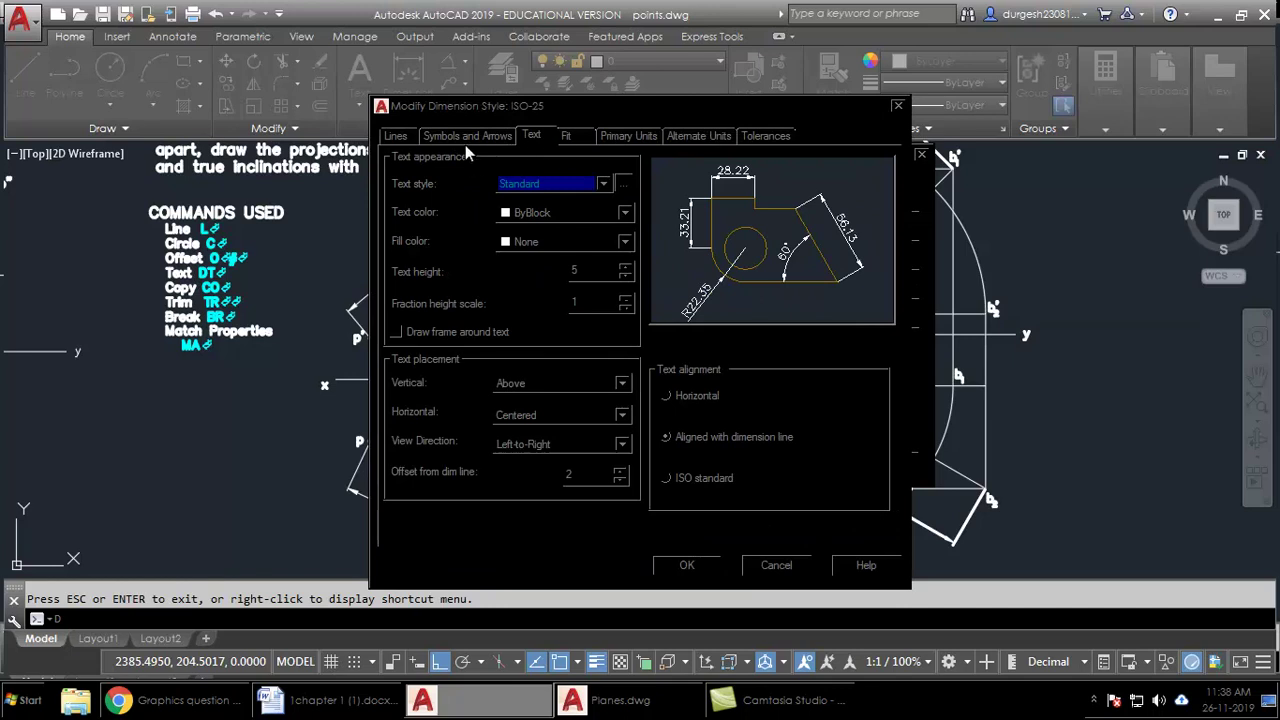
click(629, 137)
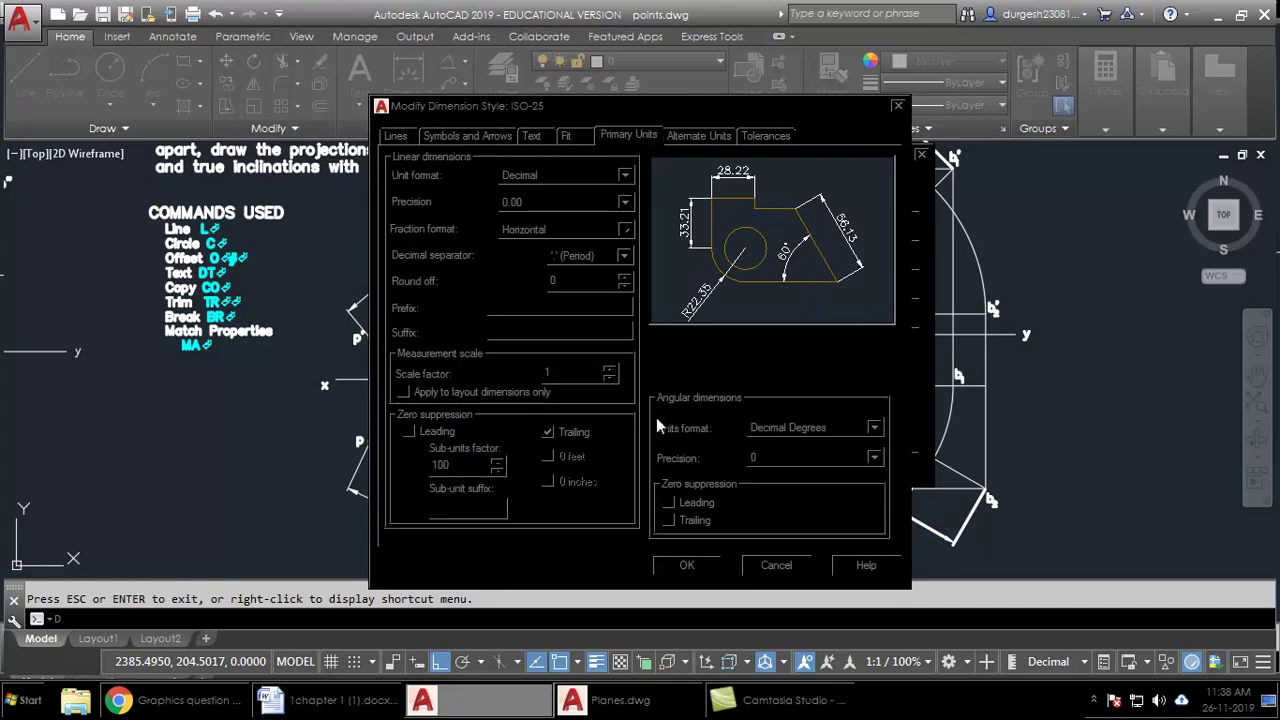
click(794, 458)
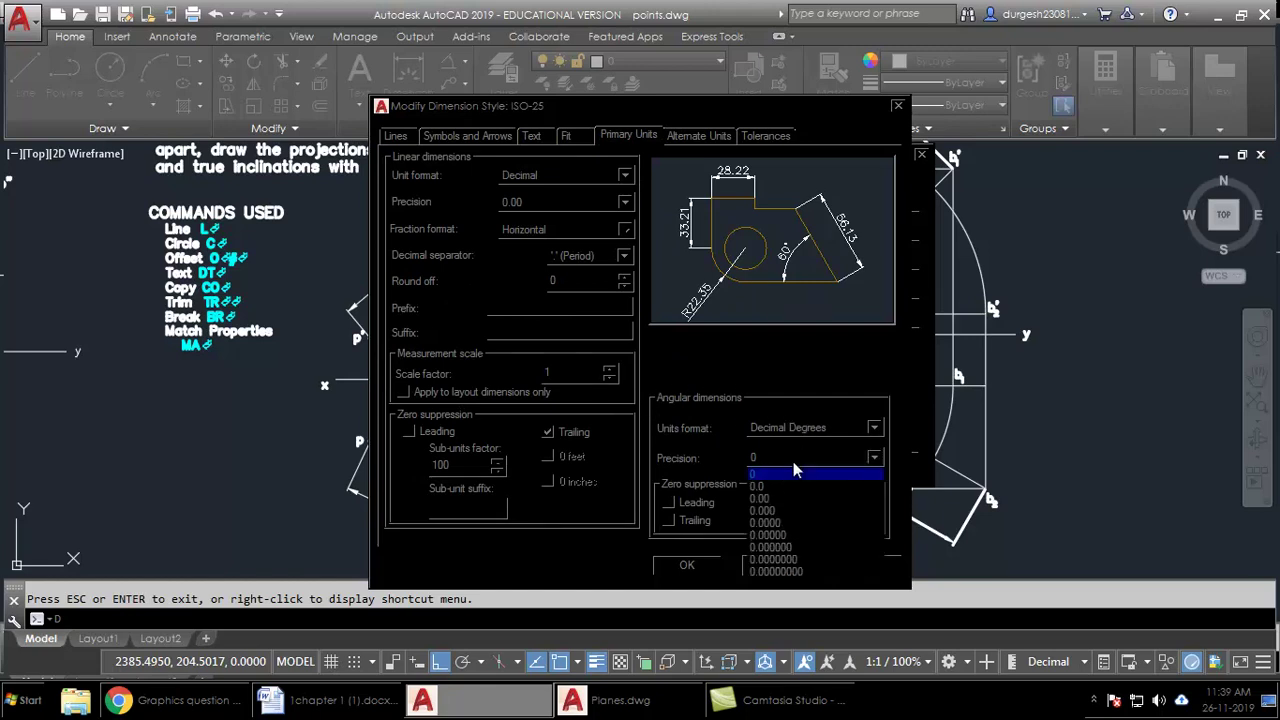
click(781, 498)
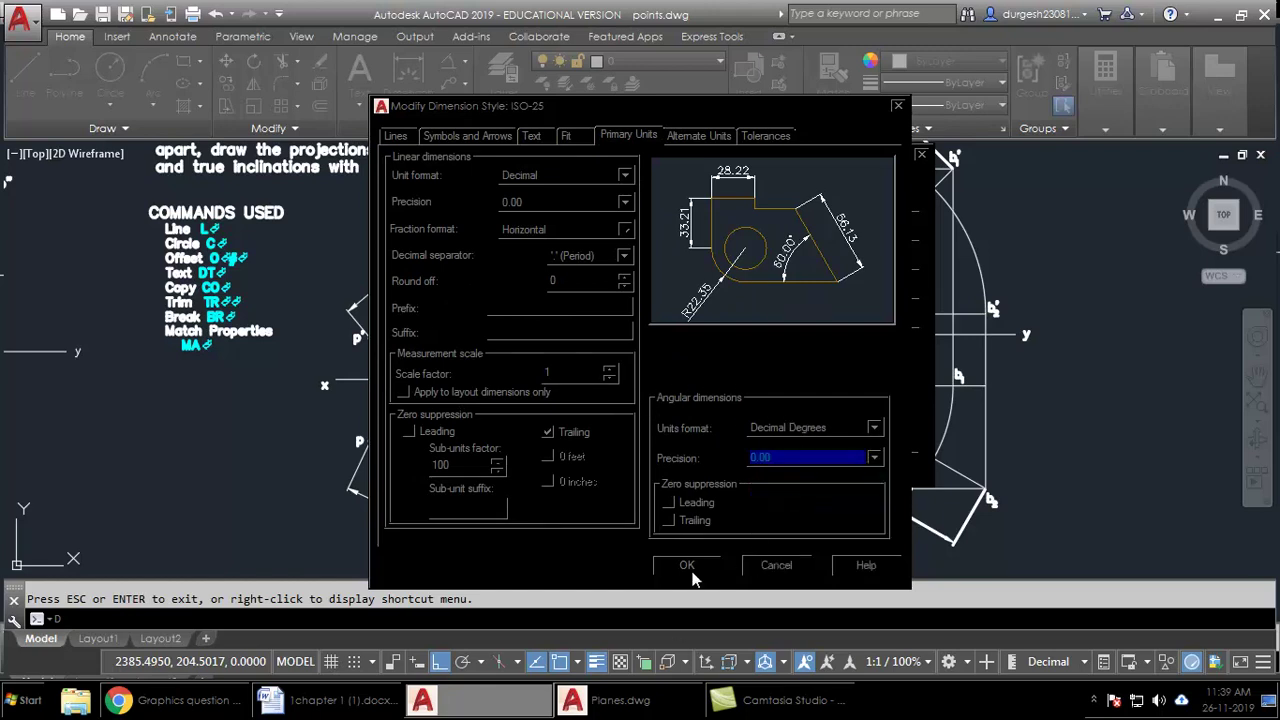
click(688, 566)
click(800, 463)
- Shift the arc of the angular dimension between p-q1 and p-q2 closer to point p, clear of the TL dimension text
scroll(452, 522, up, 3)
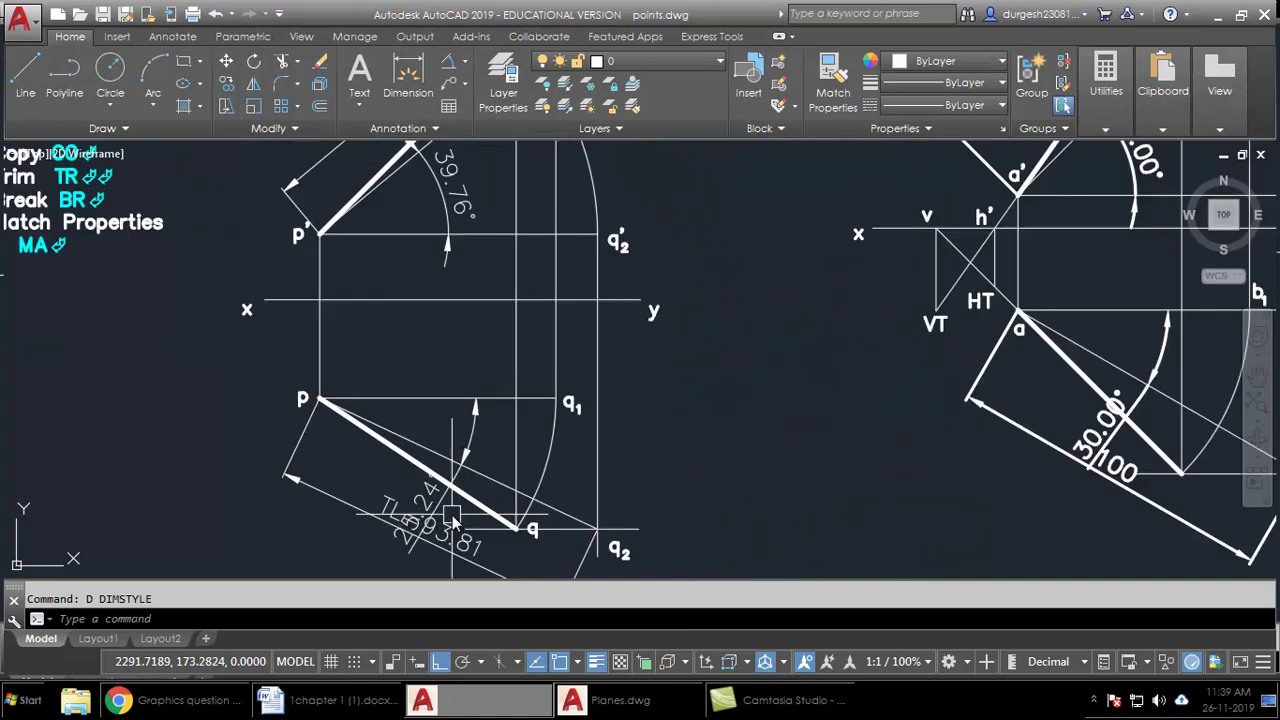
click(452, 522)
click(458, 458)
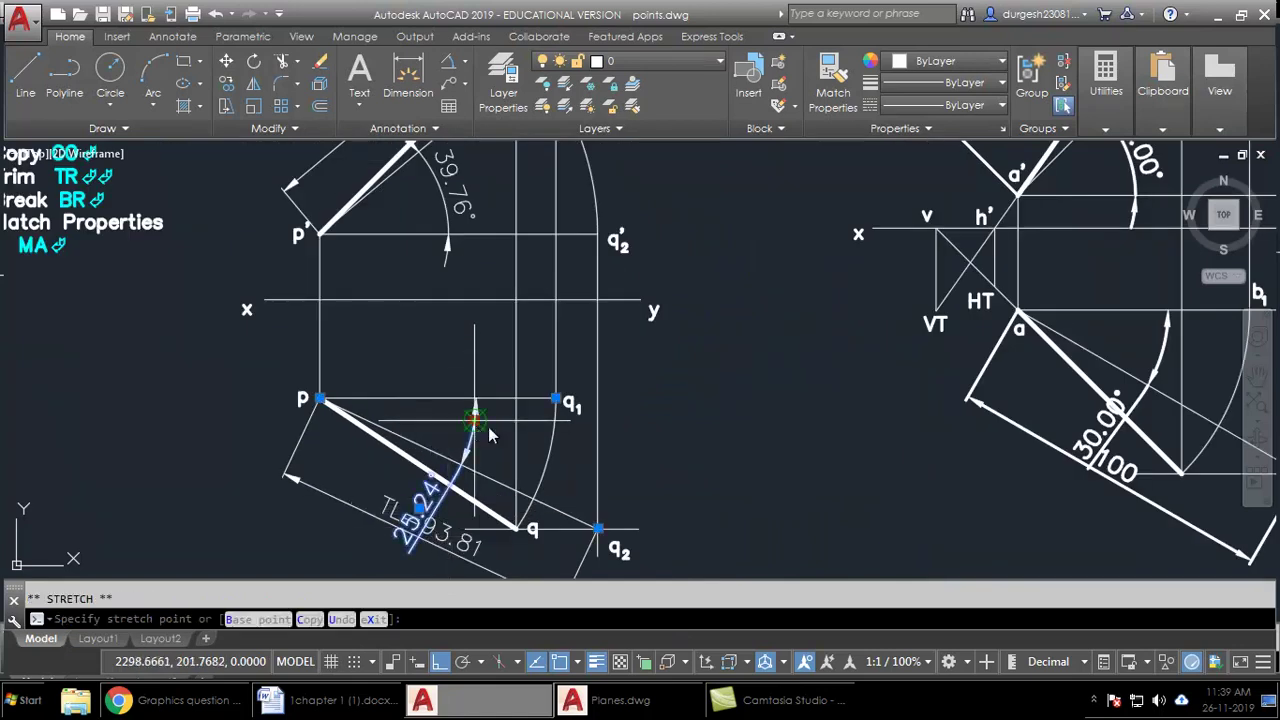
click(416, 426)
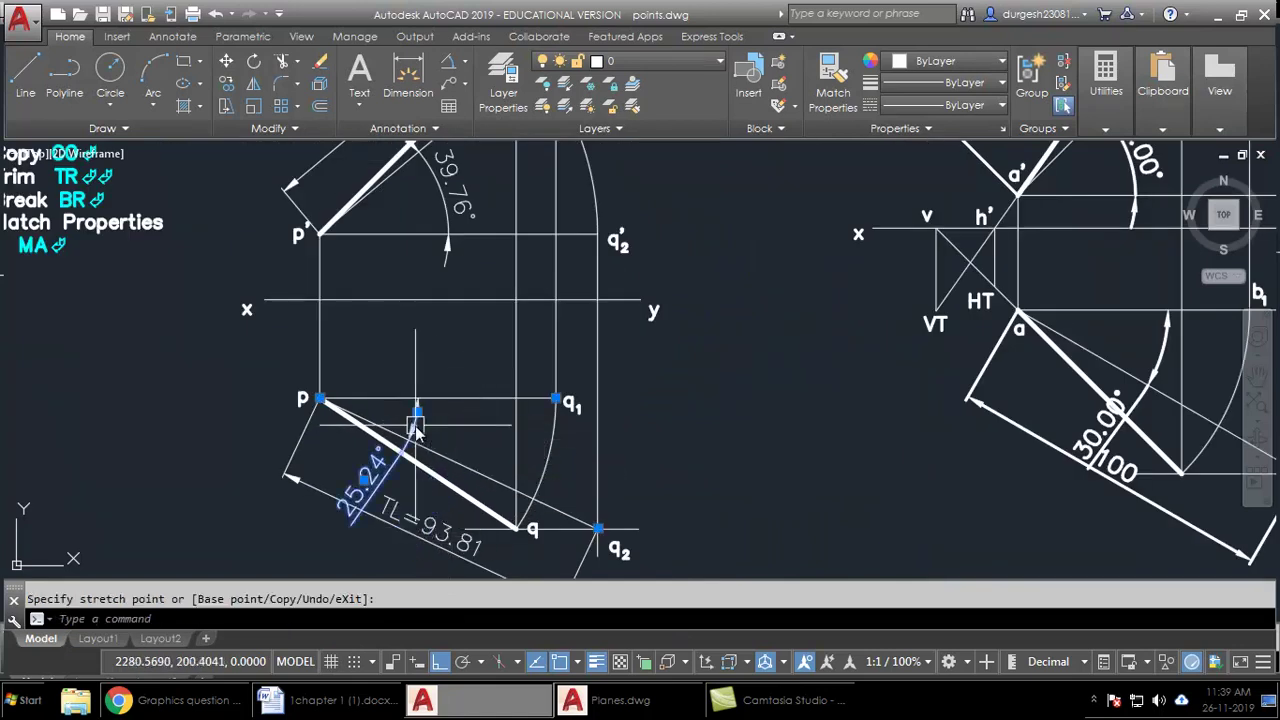
middle_drag(527, 439, 519, 510)
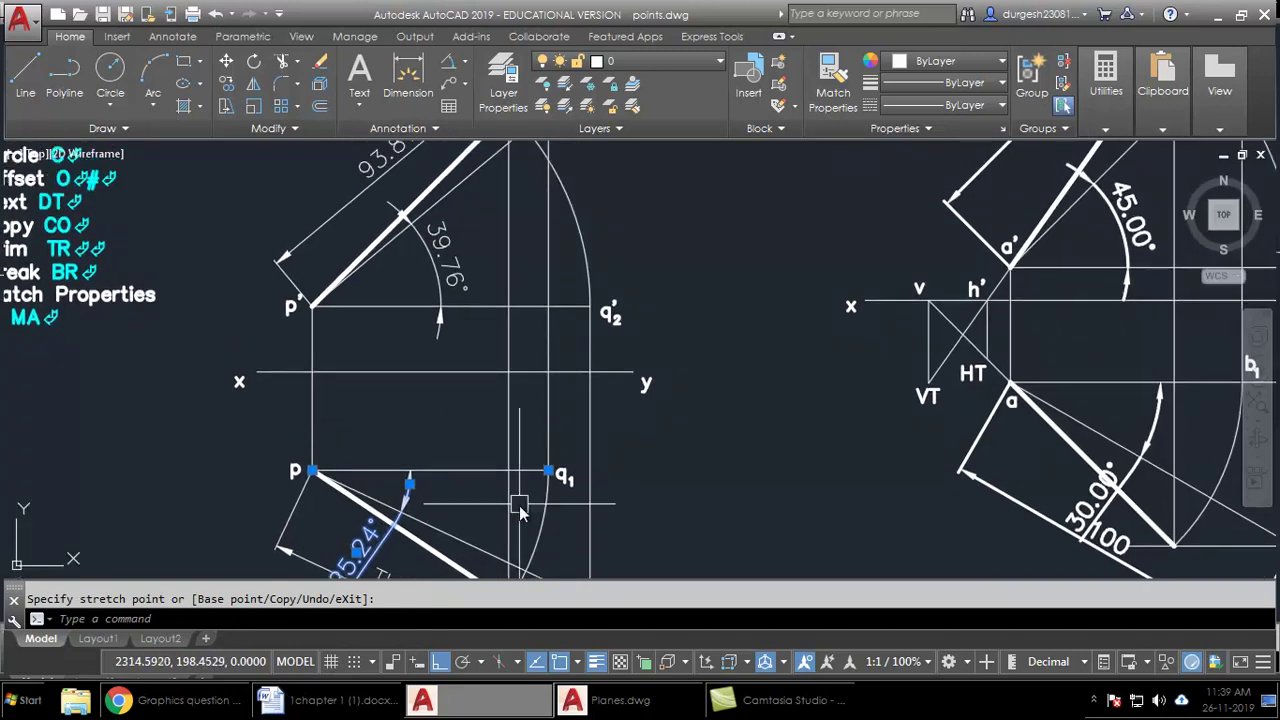
key(Escape)
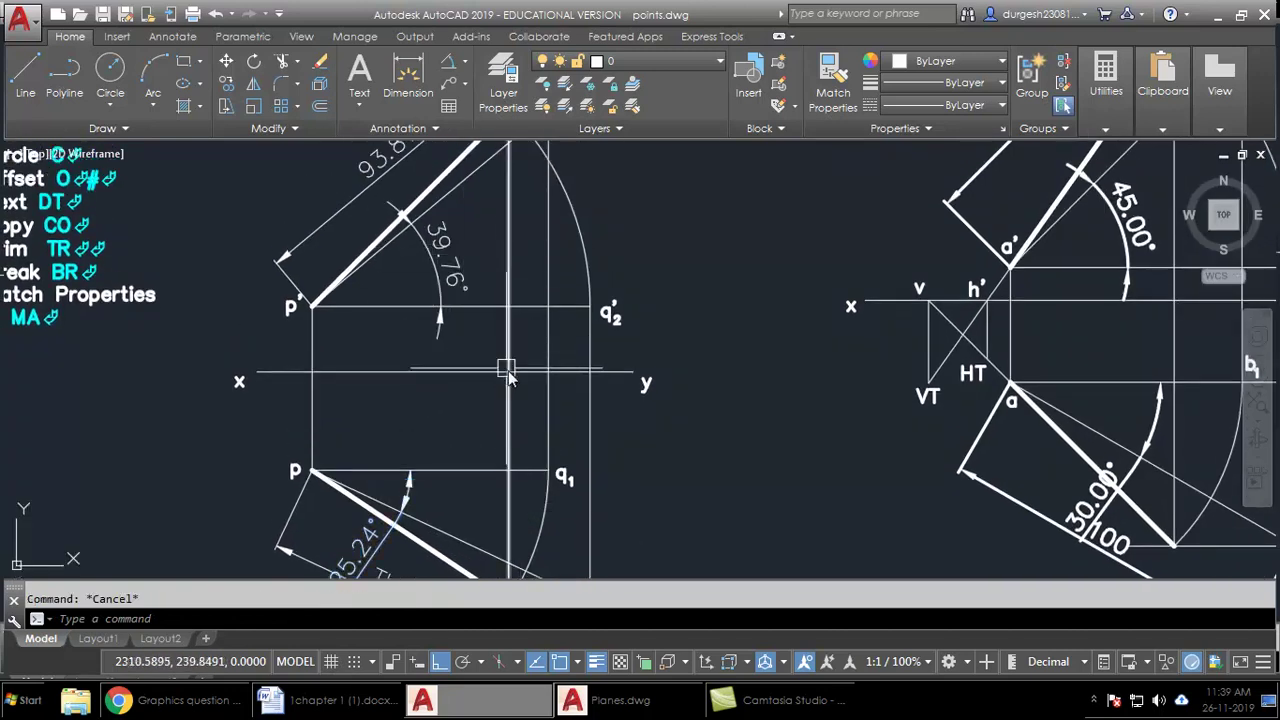
scroll(509, 497, down, 4)
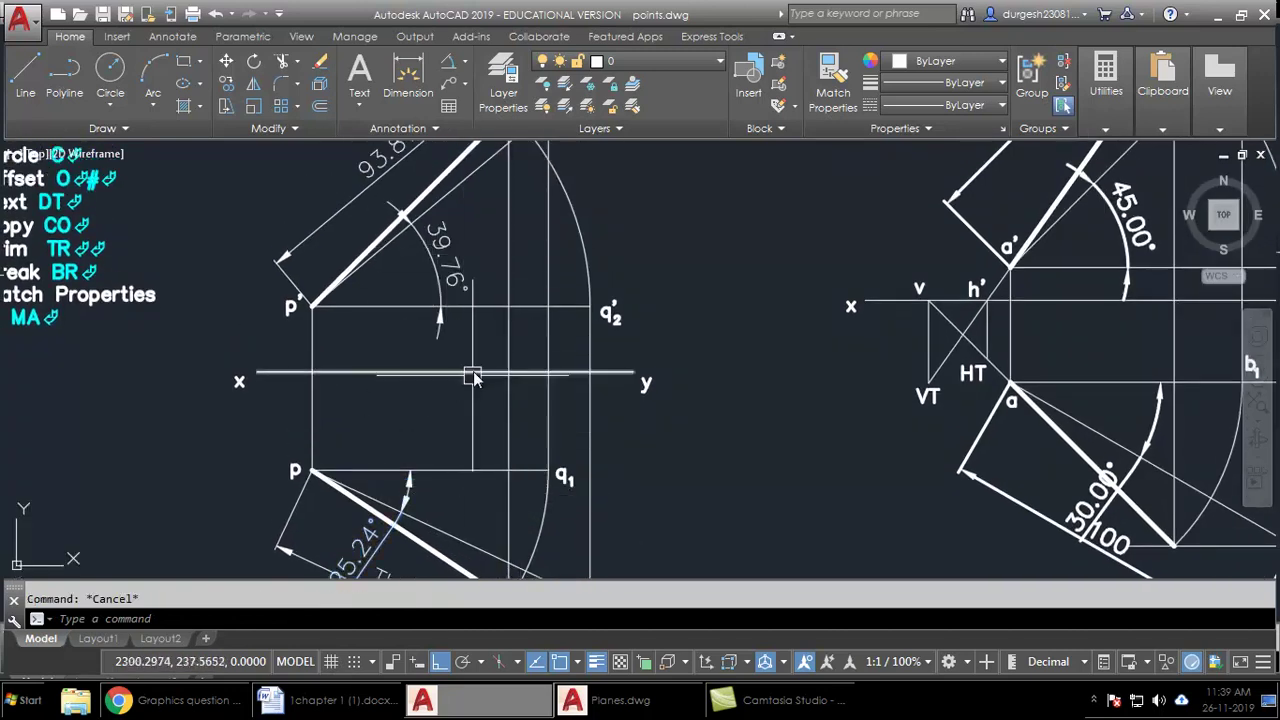
middle_drag(557, 416, 533, 368)
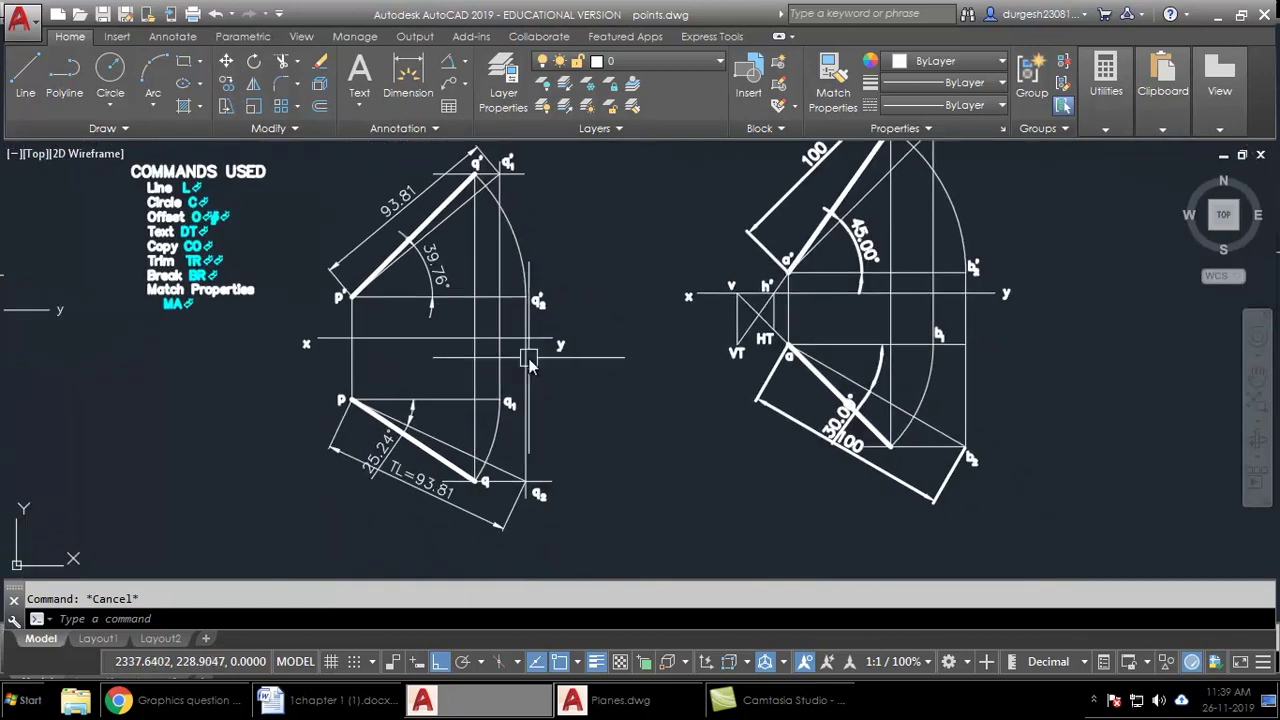